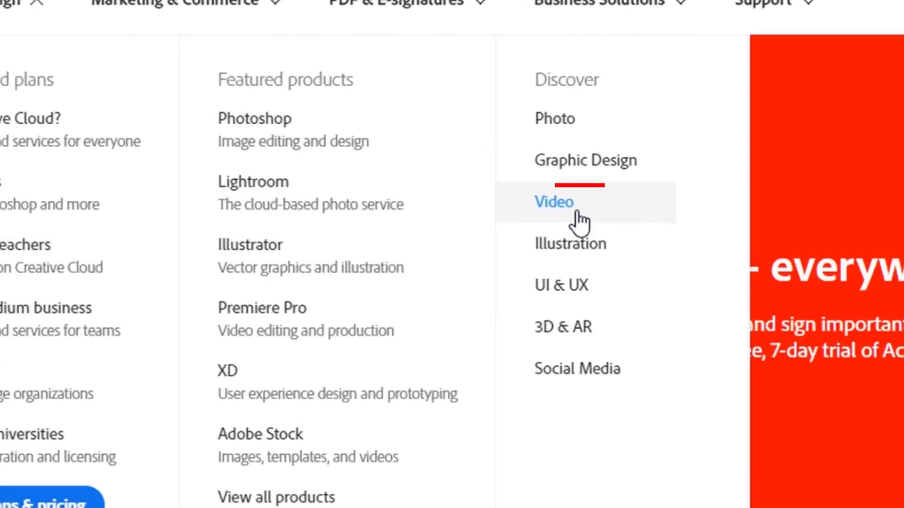
# Step: Open Adobe's Video discovery page and look through it
pyautogui.click(577, 213)
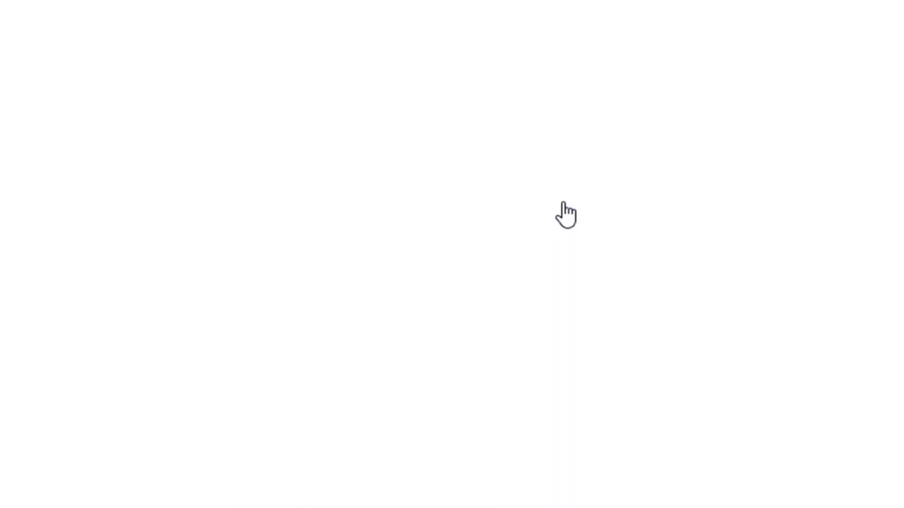
pyautogui.scroll(-10, 310, 226)
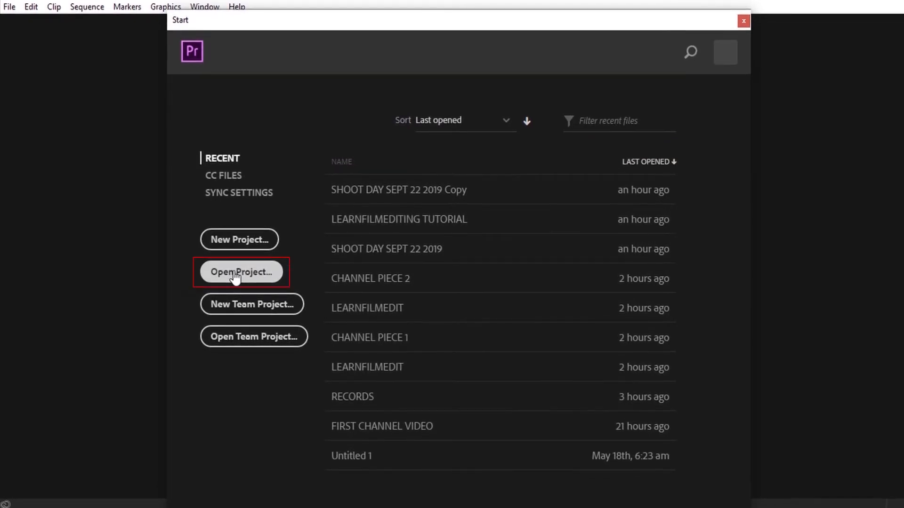
# Step: In Premiere Pro, start a new project and name it LEARNFILMEDITING
pyautogui.click(267, 248)
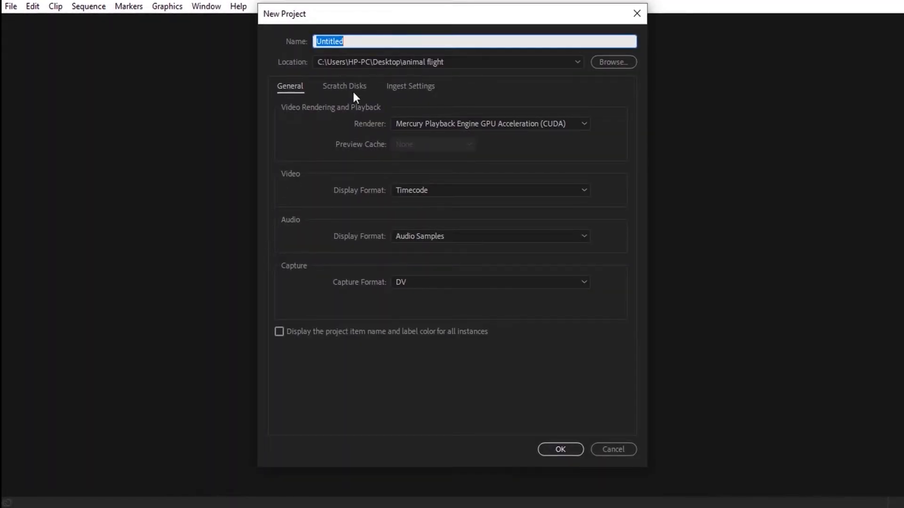
pyautogui.write('LE')
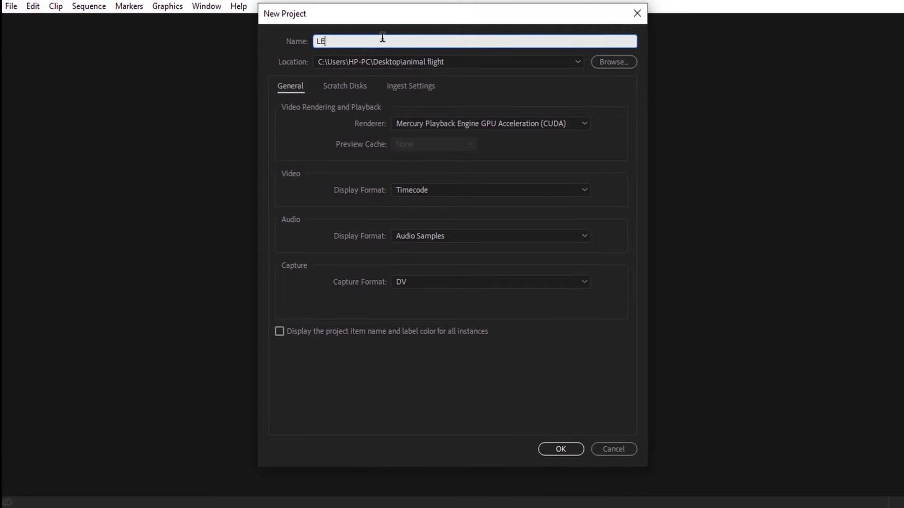
pyautogui.write('ARNFILMED')
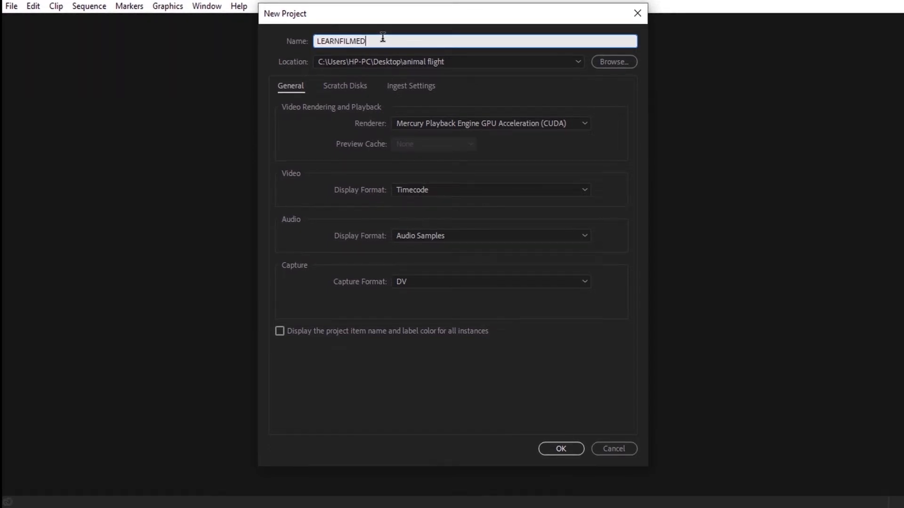
pyautogui.write('ITING')
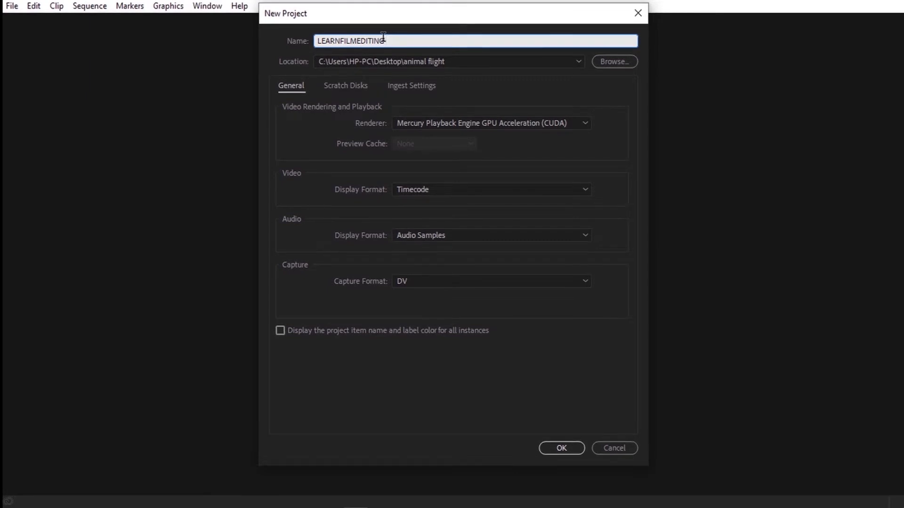
# Step: Set the new project's location to the LEARNFILMEDITING folder inside animal flight on the Desktop
pyautogui.click(606, 66)
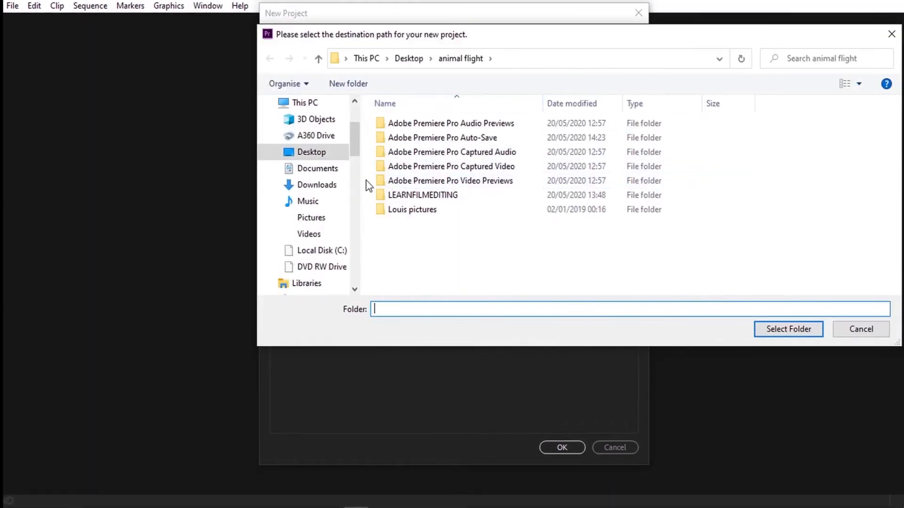
pyautogui.click(313, 150)
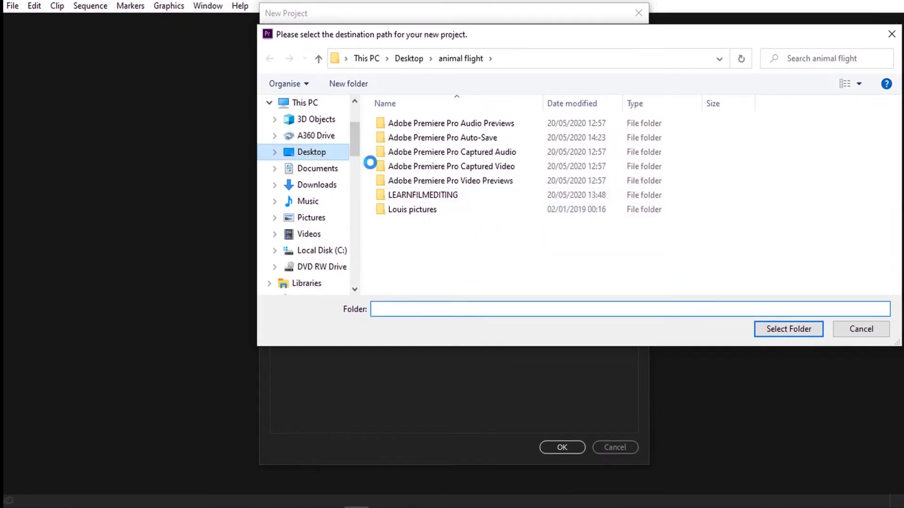
pyautogui.click(424, 180)
pyautogui.press('a')
pyautogui.click(444, 234)
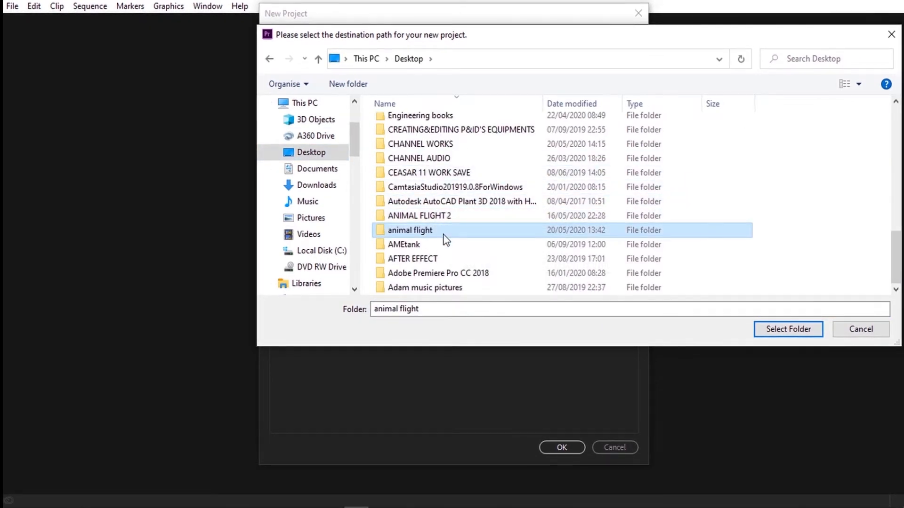
pyautogui.doubleClick(454, 233)
pyautogui.click(494, 198)
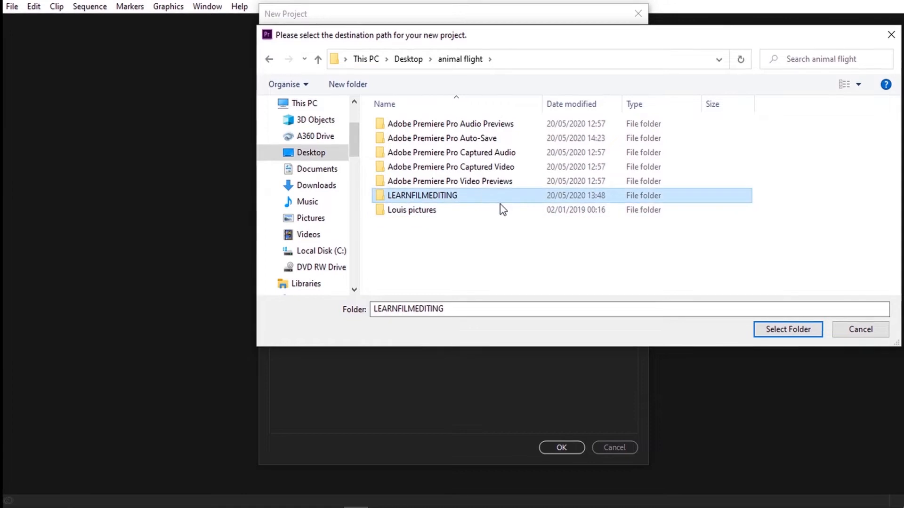
pyautogui.click(793, 332)
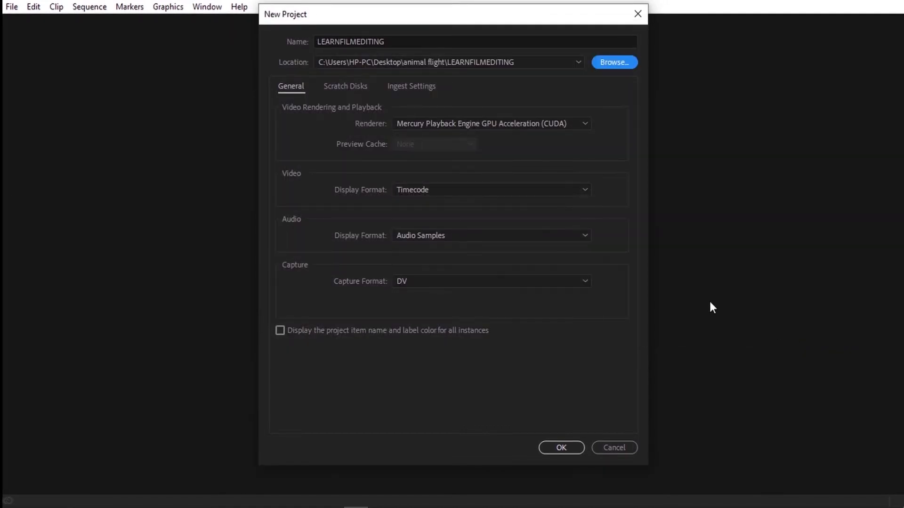
# Step: Check the available renderers and keep Mercury Playback Engine GPU Acceleration (CUDA) for the project
pyautogui.click(474, 123)
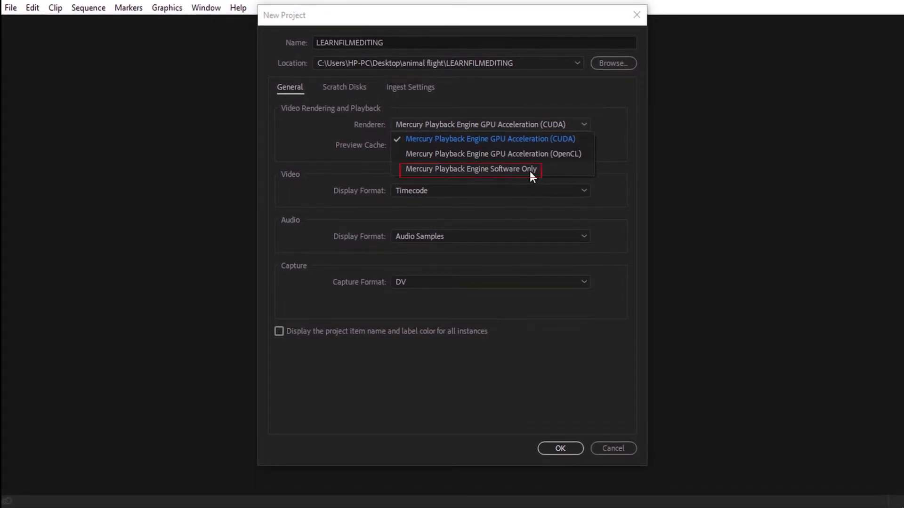
pyautogui.click(524, 130)
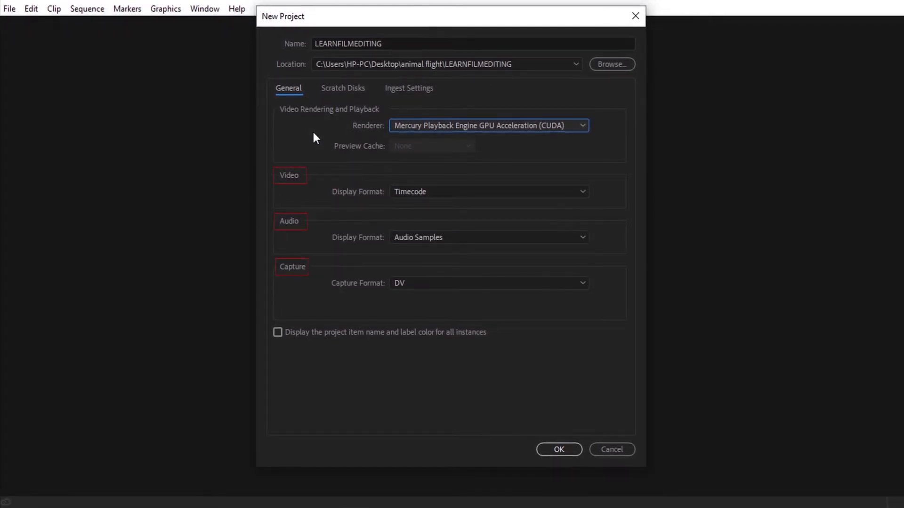
# Step: Review the new project's scratch disk and ingest settings and create the project
pyautogui.click(336, 90)
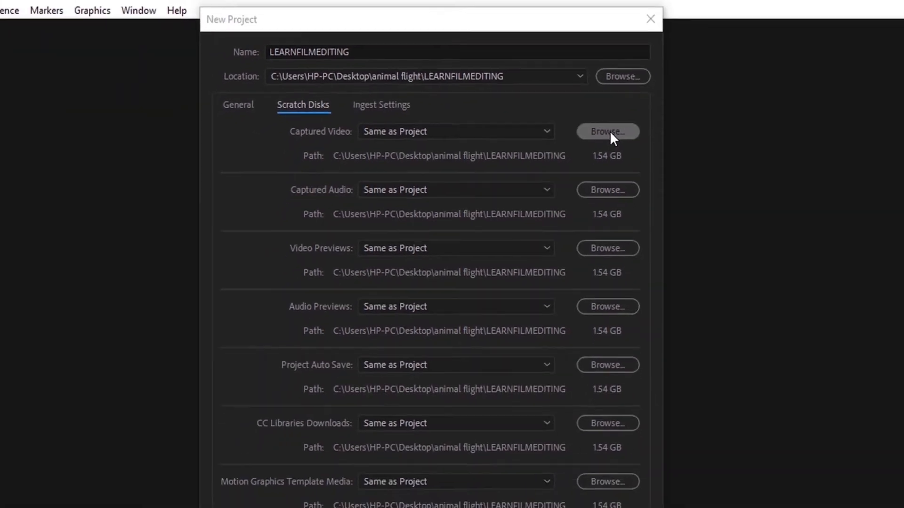
pyautogui.click(608, 131)
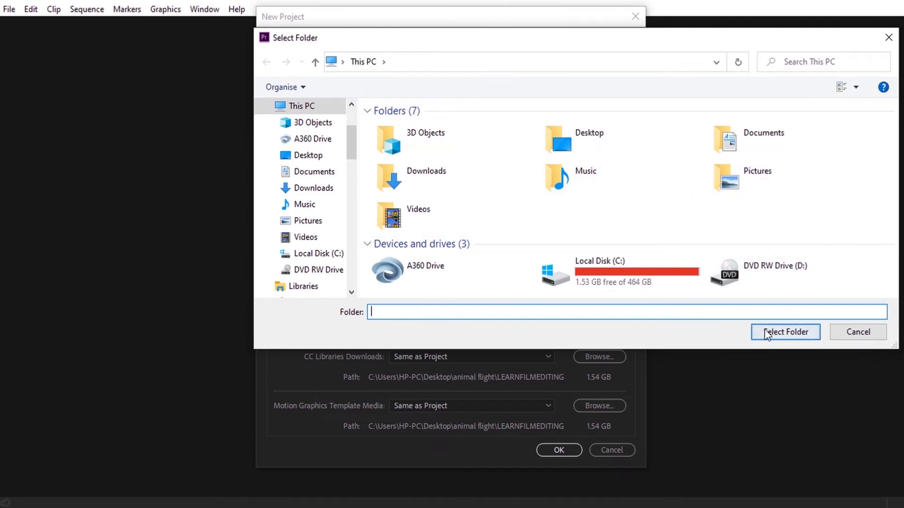
pyautogui.click(855, 334)
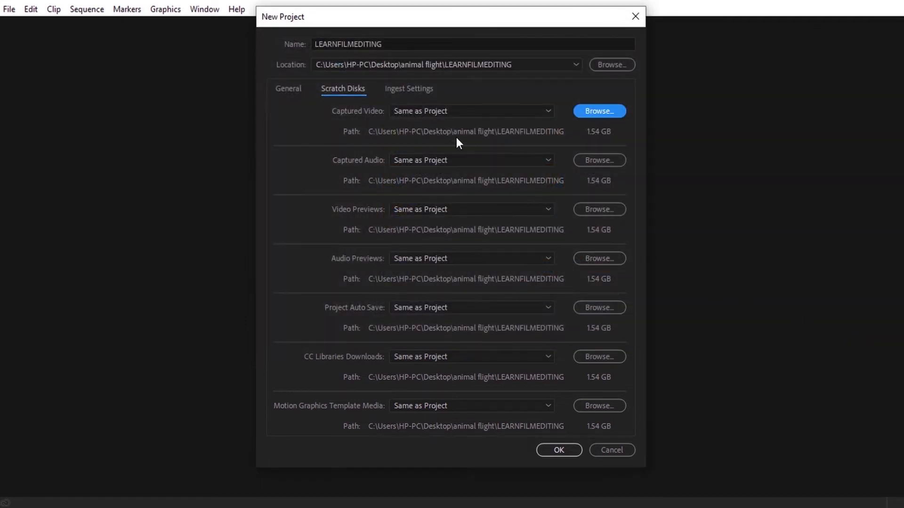
pyautogui.click(409, 88)
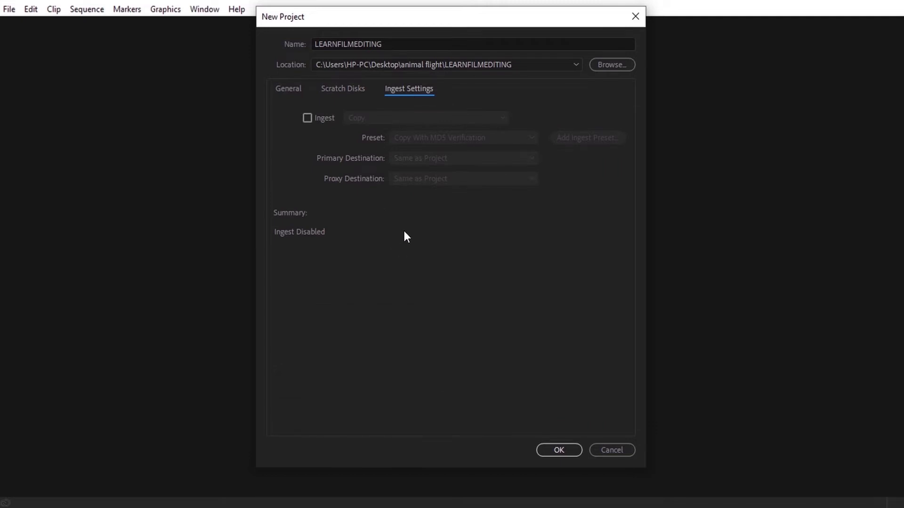
pyautogui.click(291, 93)
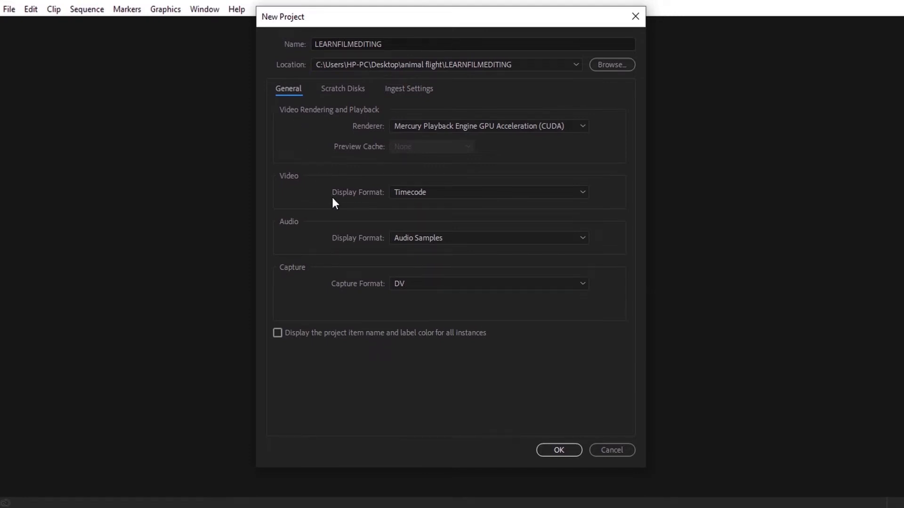
pyautogui.click(567, 451)
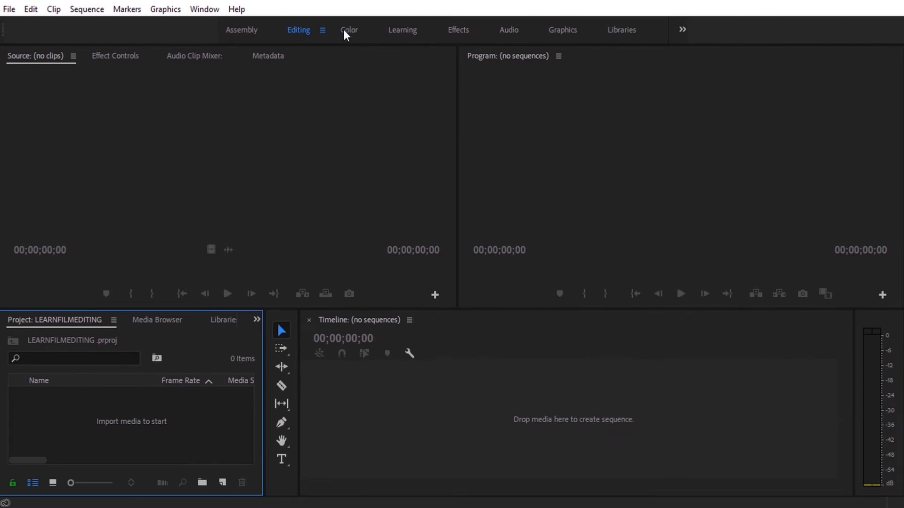
# Step: Preview the Color, Learning and Effects workspaces and return to the Editing workspace
pyautogui.click(344, 30)
pyautogui.click(401, 30)
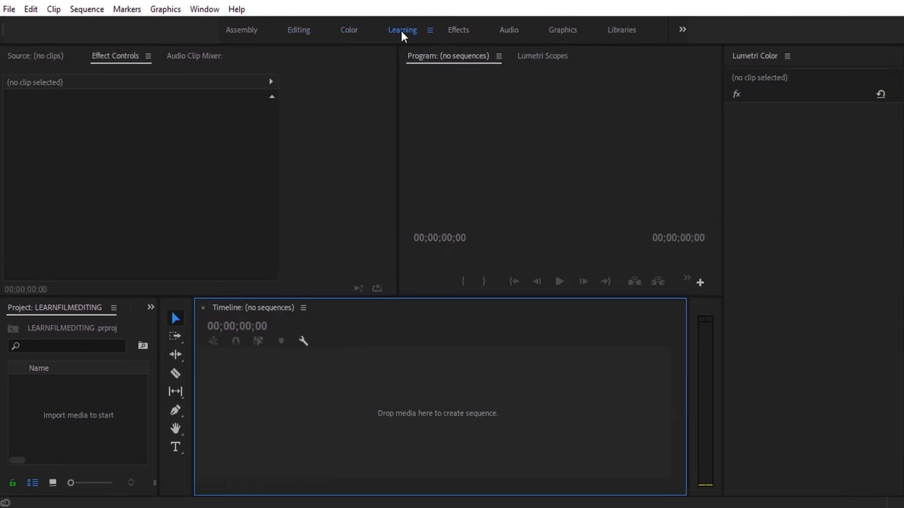
pyautogui.click(296, 29)
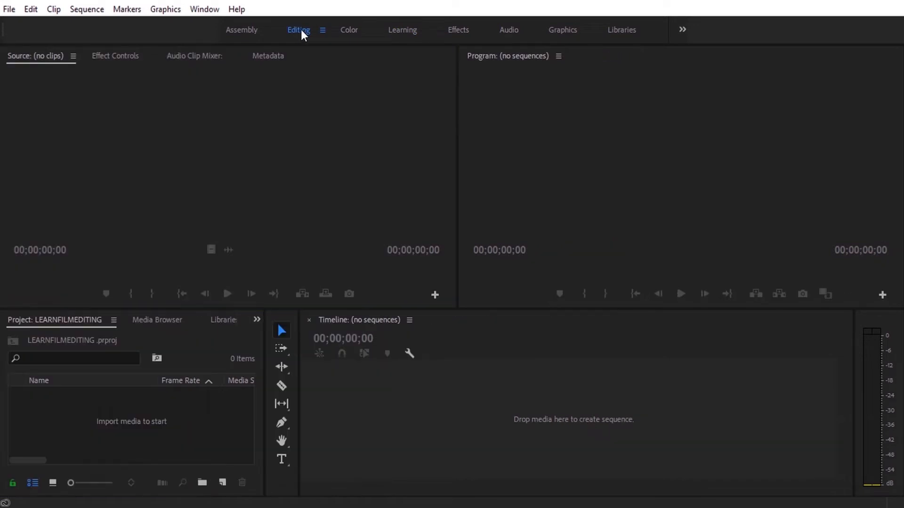
pyautogui.click(452, 31)
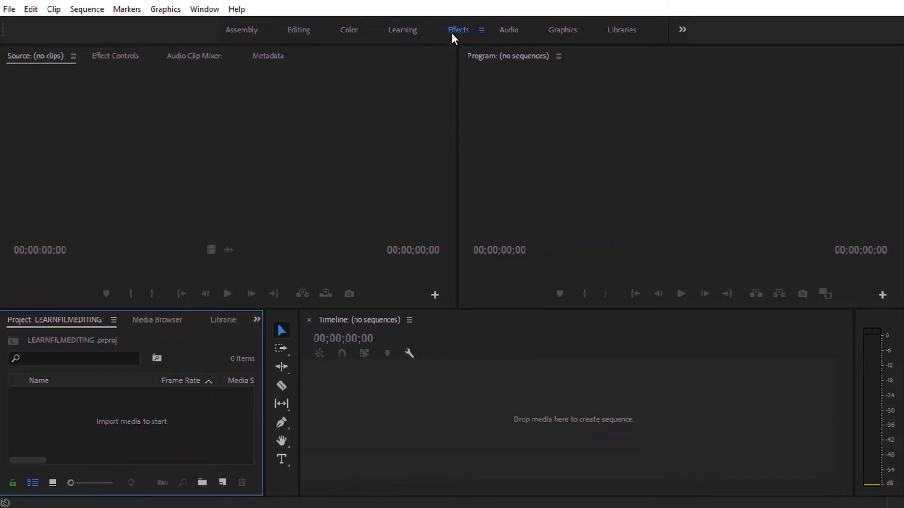
pyautogui.click(298, 40)
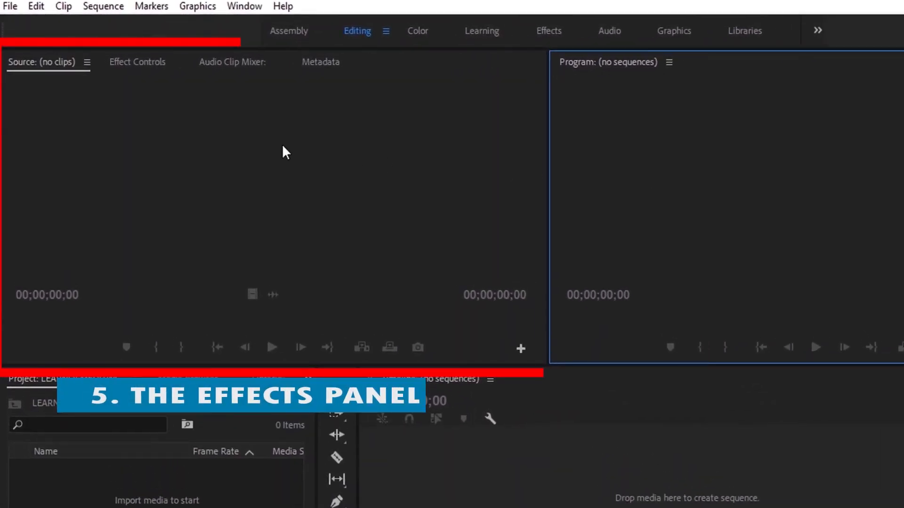
# Step: View the Effect Controls and dock the Audio Clip Mixer and Source monitor beside the Program monitor
pyautogui.click(137, 62)
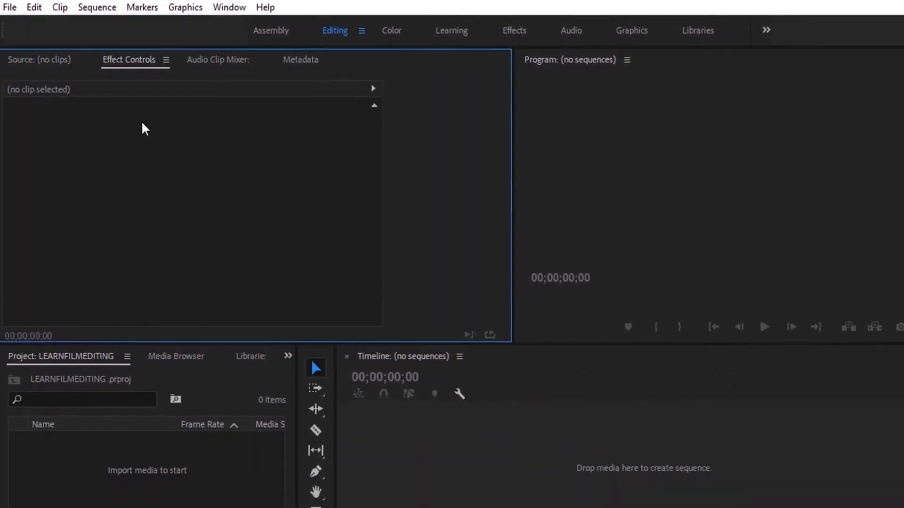
pyautogui.moveTo(183, 60); pyautogui.dragTo(598, 65)
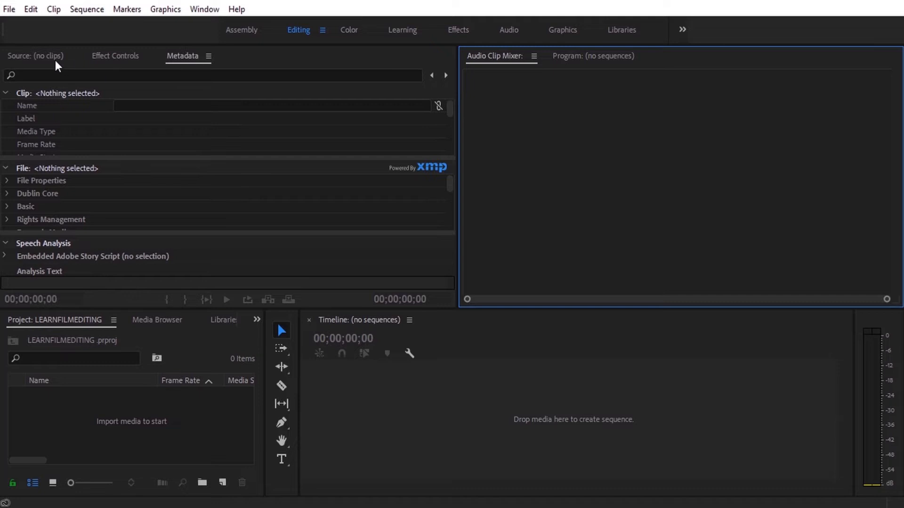
pyautogui.moveTo(55, 61); pyautogui.dragTo(649, 65)
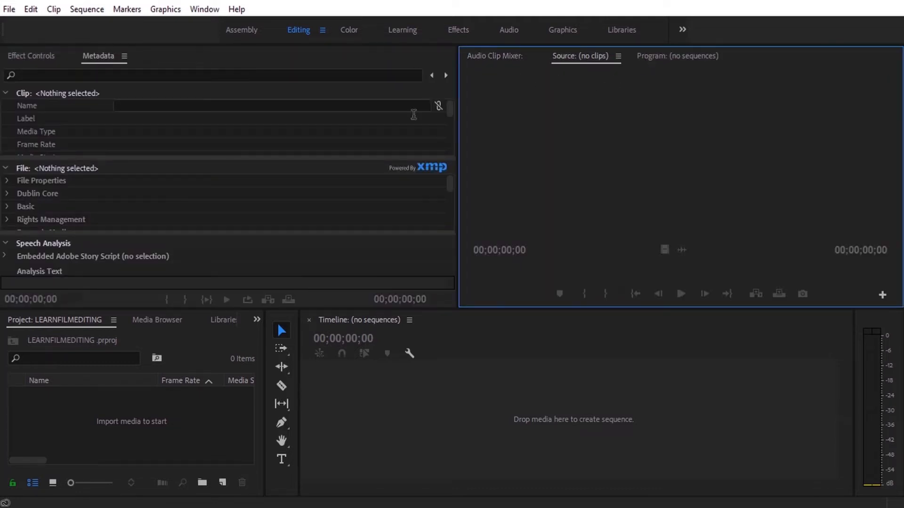
# Step: Dock the Media Browser with the Timeline, Effect Controls above the Markers group, and the Audio Clip Mixer beside Metadata
pyautogui.moveTo(157, 320); pyautogui.dragTo(488, 333)
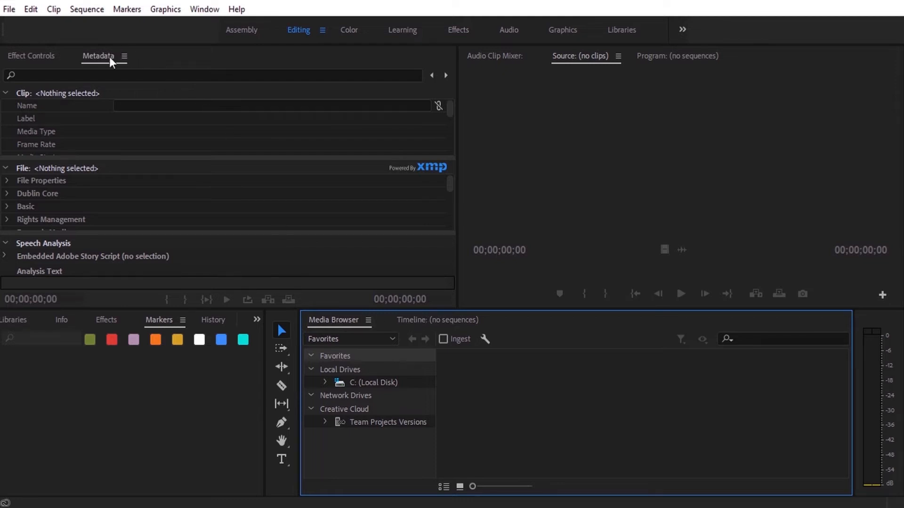
pyautogui.moveTo(37, 56); pyautogui.dragTo(97, 364)
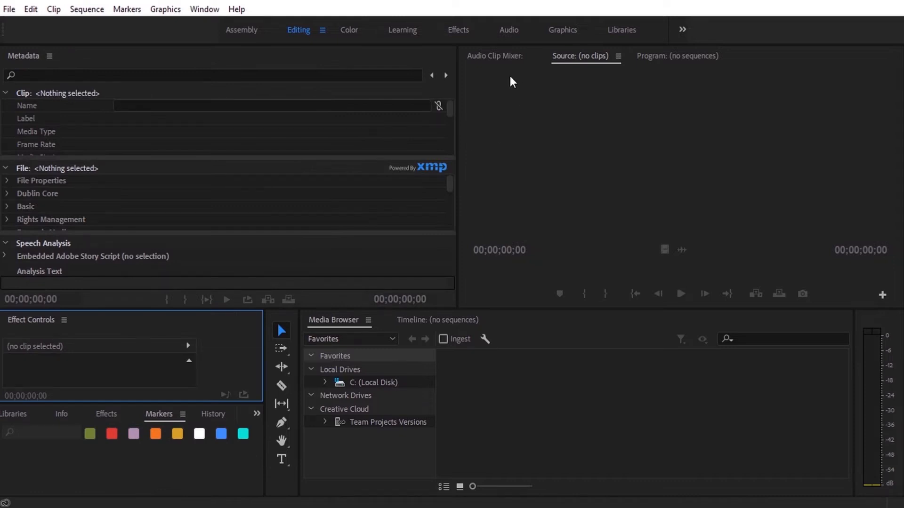
pyautogui.moveTo(501, 57); pyautogui.dragTo(328, 60)
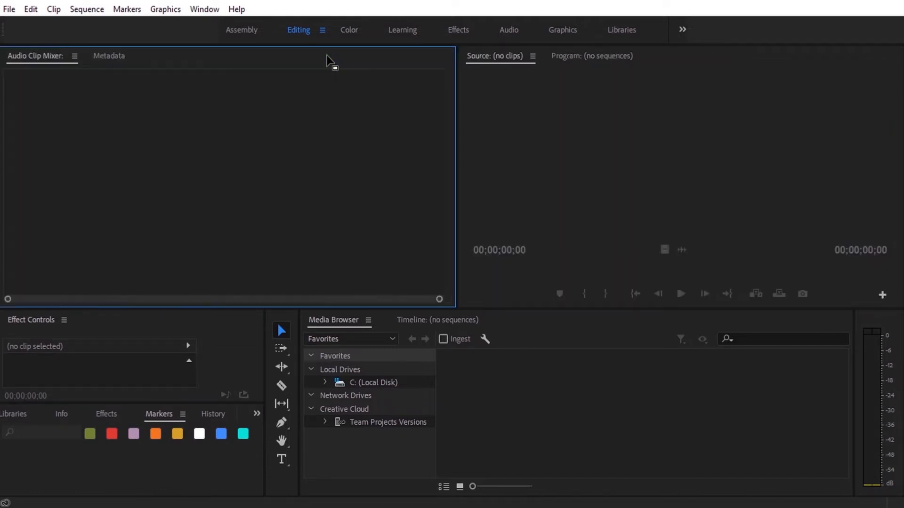
# Step: Reset the Editing workspace to its saved layout
pyautogui.click(204, 9)
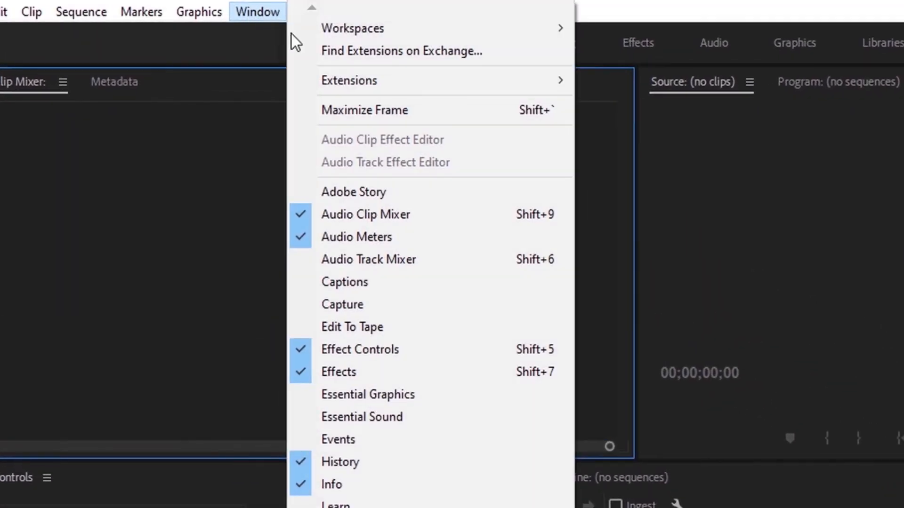
pyautogui.moveTo(379, 19)
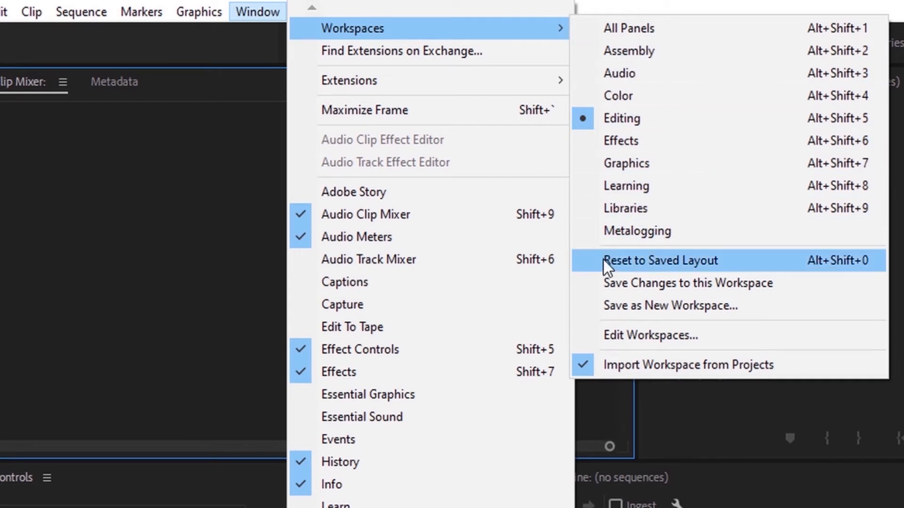
pyautogui.click(603, 262)
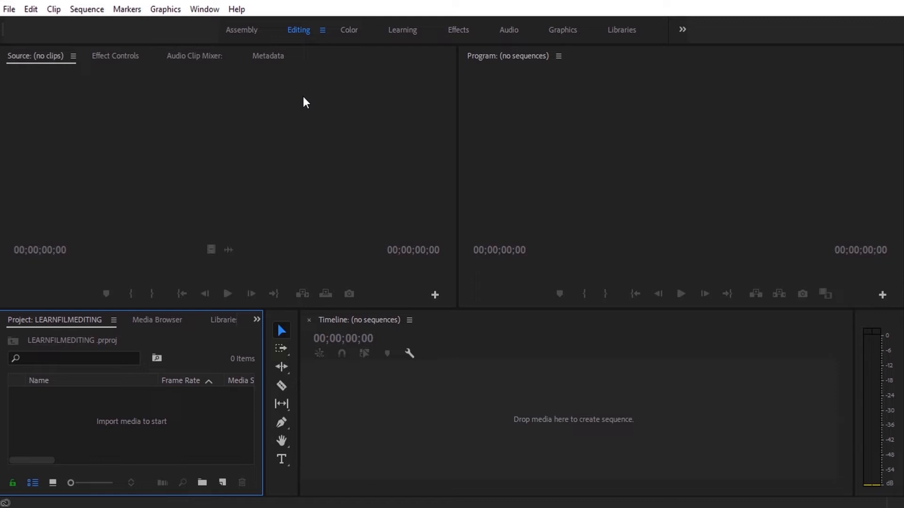
# Step: Open the existing project SHOOT DAY SEPT 22 2019 Copy from the animal flight folder
pyautogui.click(9, 9)
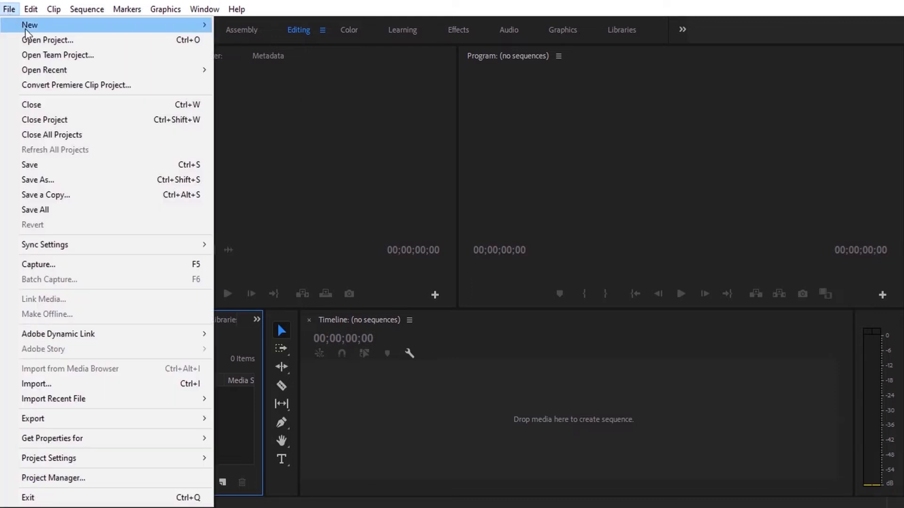
pyautogui.click(38, 40)
pyautogui.press('Down')
pyautogui.press('Down')
pyautogui.press('Down')
pyautogui.press('Down')
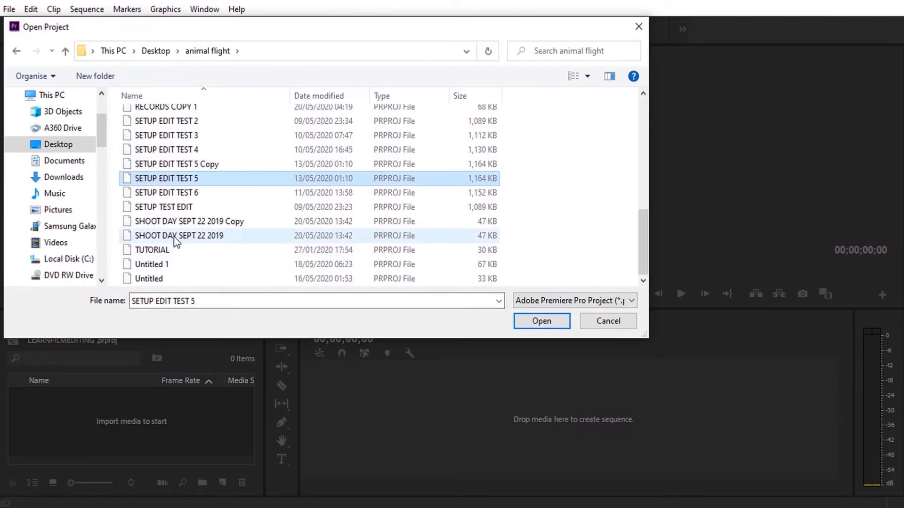
pyautogui.doubleClick(183, 226)
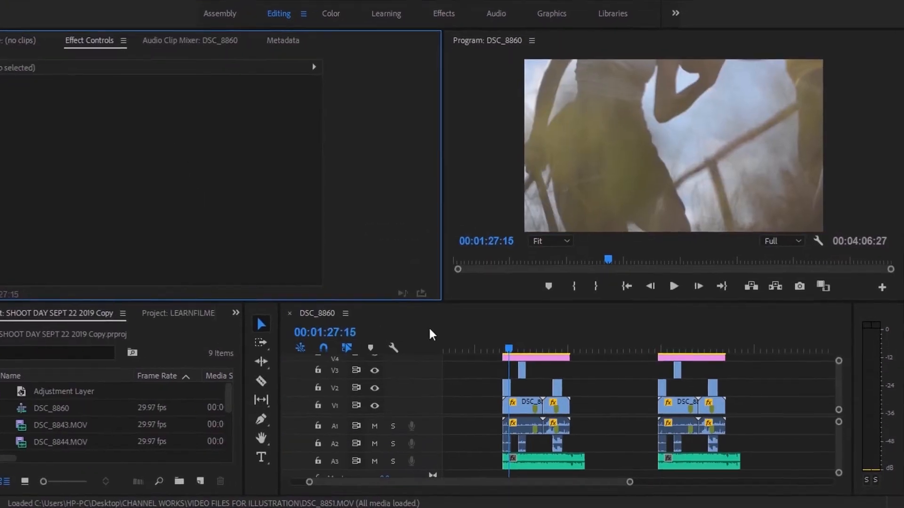
# Step: Enlarge the height of the Timeline area so that the V4 track is fully visible
pyautogui.click(446, 333)
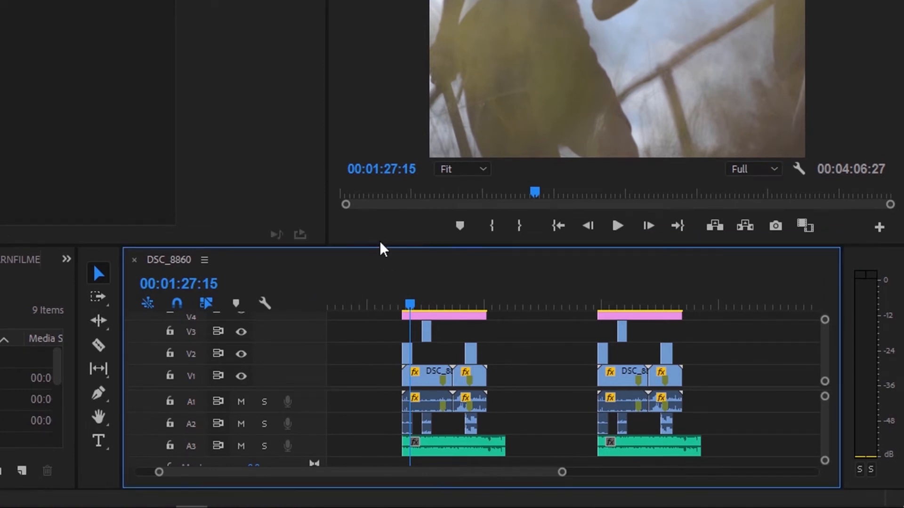
pyautogui.moveTo(380, 242); pyautogui.dragTo(376, 210)
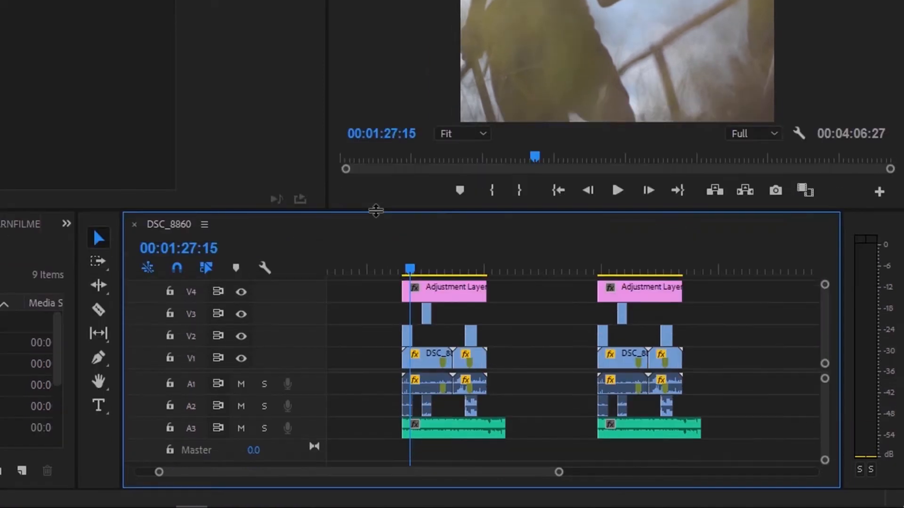
# Step: Scrub and play the first group of clips in the DSC_8860 sequence to preview the footage
pyautogui.moveTo(412, 263); pyautogui.dragTo(462, 265)
pyautogui.press('space')
pyautogui.click(406, 264)
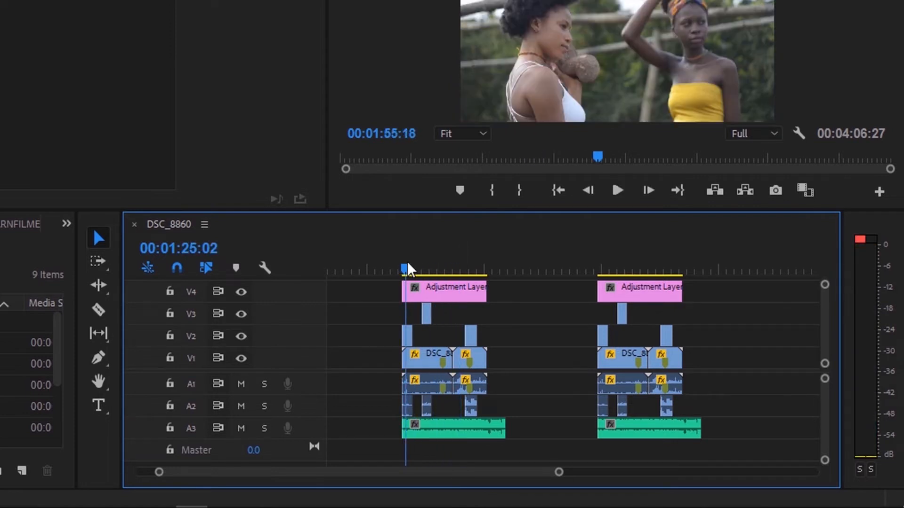
pyautogui.press('space')
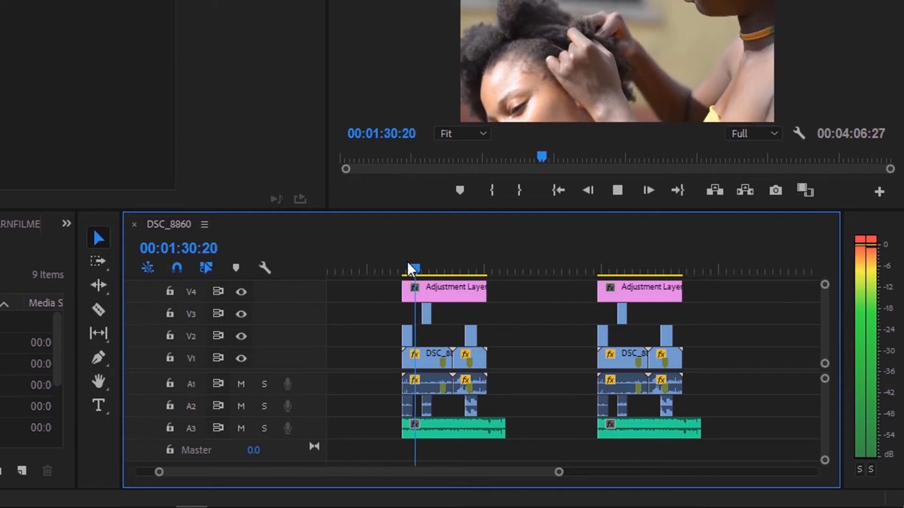
pyautogui.press('space')
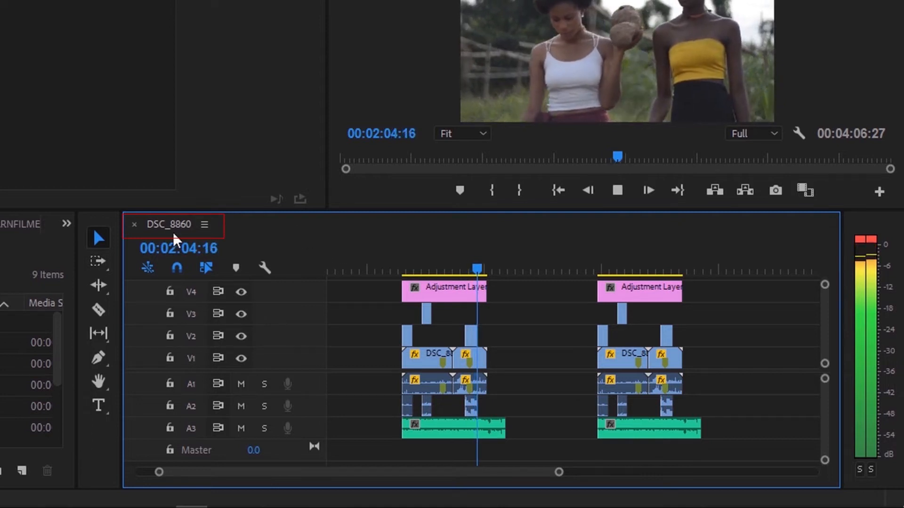
pyautogui.press('space')
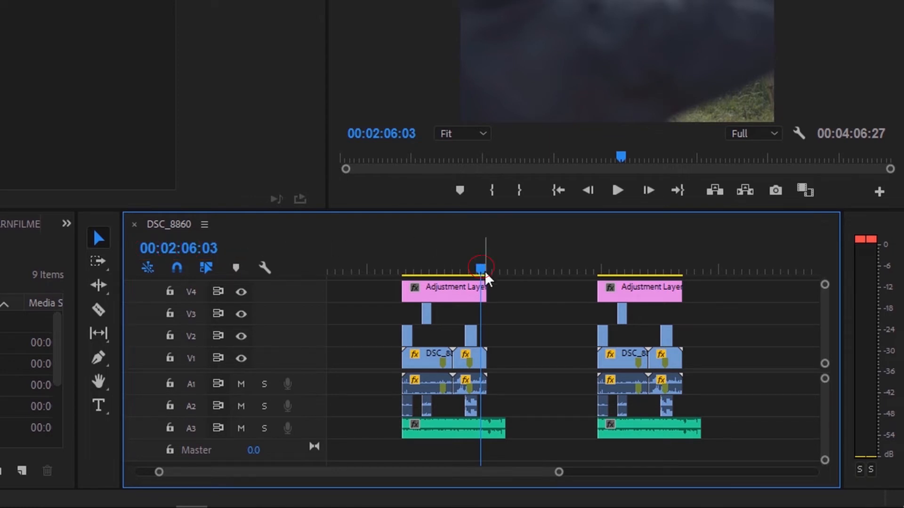
pyautogui.moveTo(482, 269); pyautogui.dragTo(470, 270)
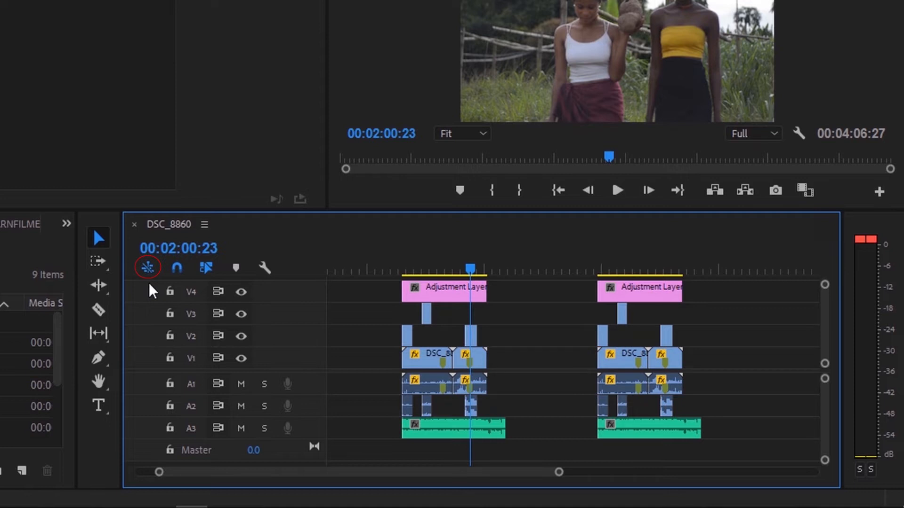
# Step: Switch timeline snapping off, try nudging the first V2 clip, and switch snapping back on
pyautogui.click(177, 267)
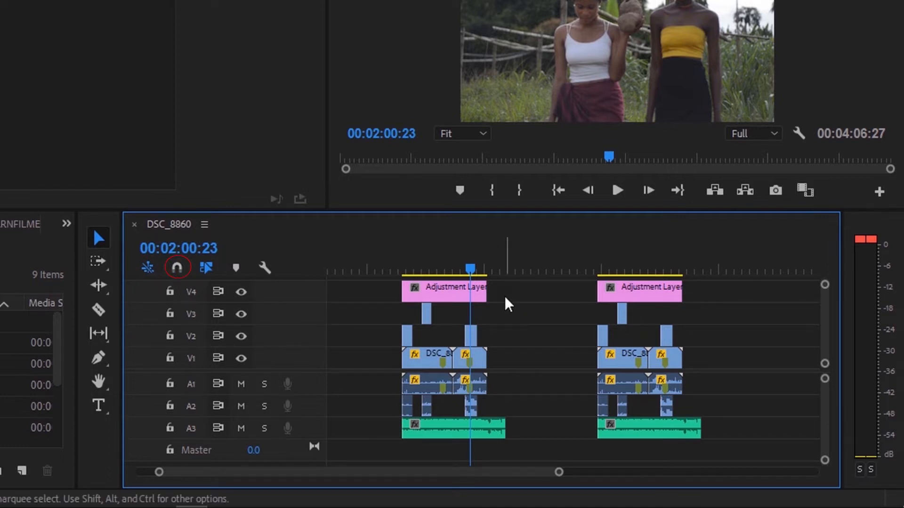
pyautogui.moveTo(410, 337)
pyautogui.mouseDown()
pyautogui.moveTo(375, 339)
pyautogui.moveTo(415, 337)
pyautogui.moveTo(432, 348)
pyautogui.moveTo(440, 323)
pyautogui.moveTo(404, 320)
pyautogui.moveTo(411, 358)
pyautogui.moveTo(487, 330)
pyautogui.moveTo(408, 334)
pyautogui.mouseUp()
pyautogui.scroll(2, 405, 335)
pyautogui.click(176, 267)
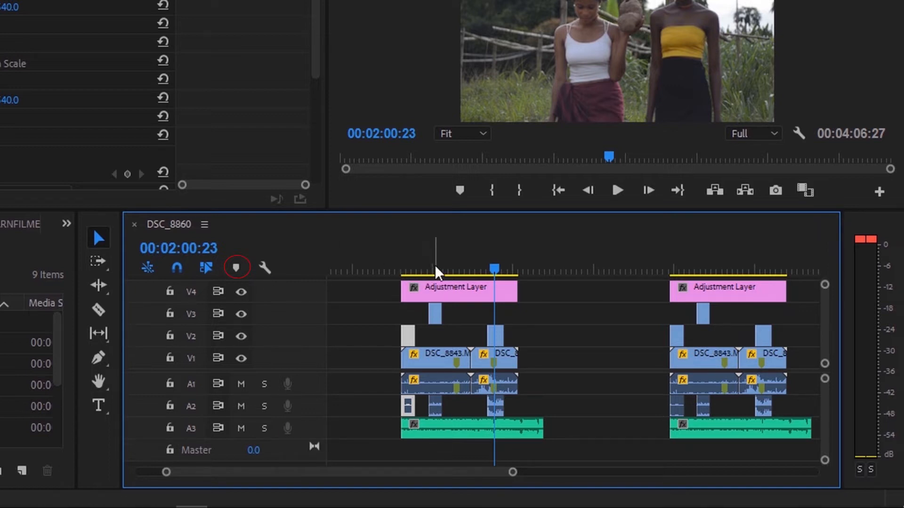
# Step: Add a marker to the first DSC_8843 clip on V1 at 00:01:34:23
pyautogui.moveTo(438, 272); pyautogui.dragTo(430, 270)
pyautogui.press('space')
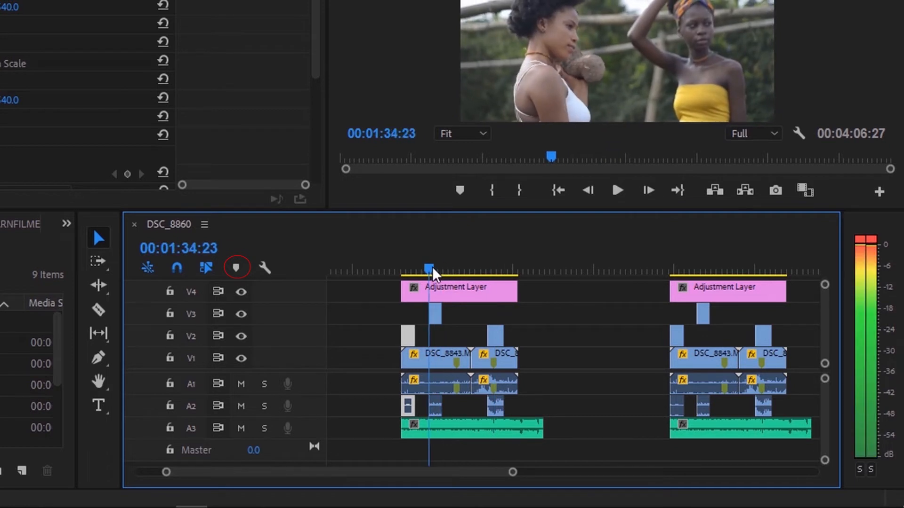
pyautogui.click(431, 360)
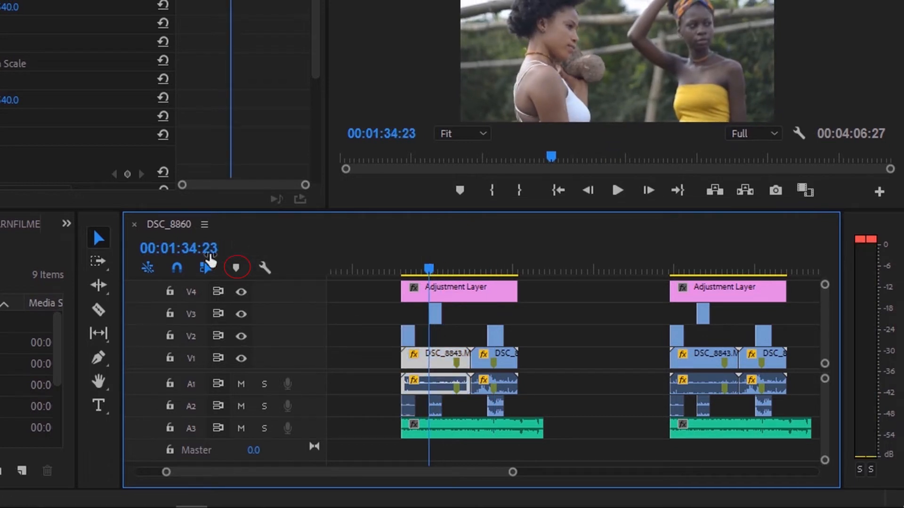
pyautogui.click(234, 267)
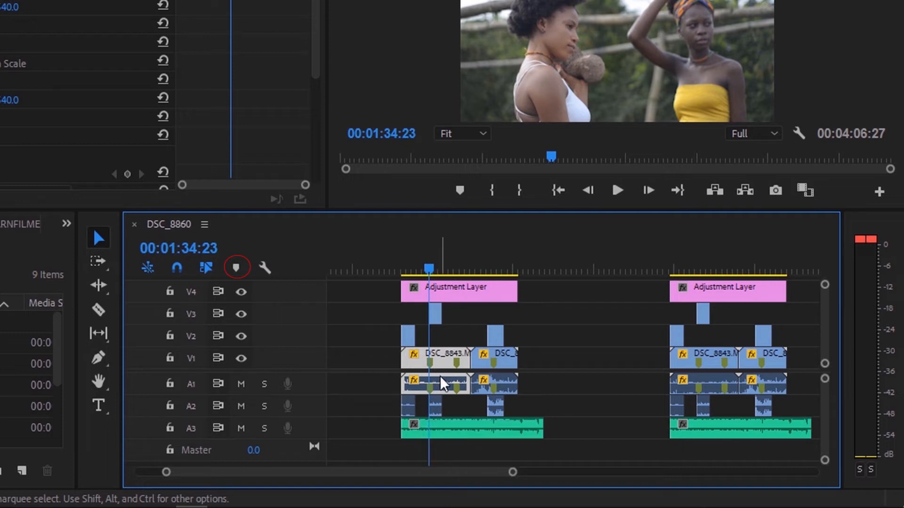
# Step: Copy only the video of the first DSC_8843 clip into the V1 gap between the two clip groups
pyautogui.click(441, 398)
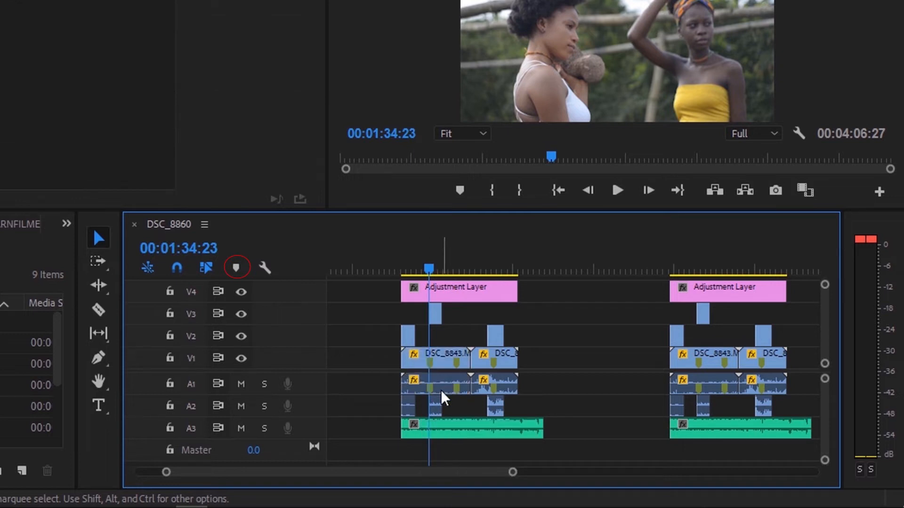
pyautogui.click(447, 367)
pyautogui.moveTo(447, 366); pyautogui.dragTo(593, 358)
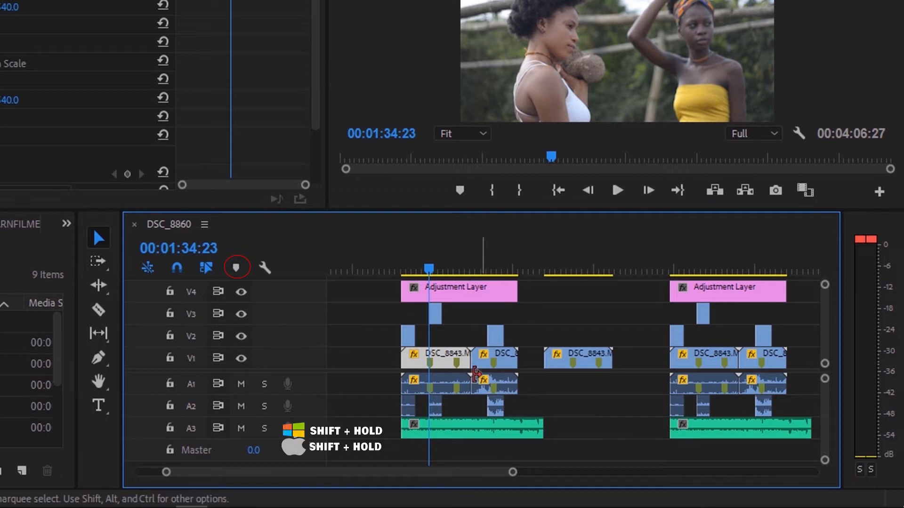
# Step: Add a marker to the first DSC_8843 clip at 00:01:35:04, open its settings, and delete it
pyautogui.moveTo(429, 270); pyautogui.dragTo(434, 267)
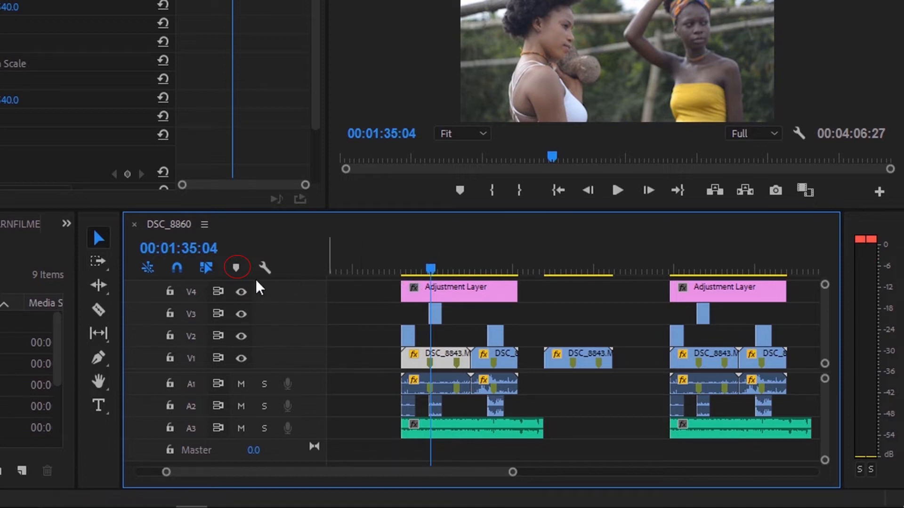
pyautogui.click(237, 270)
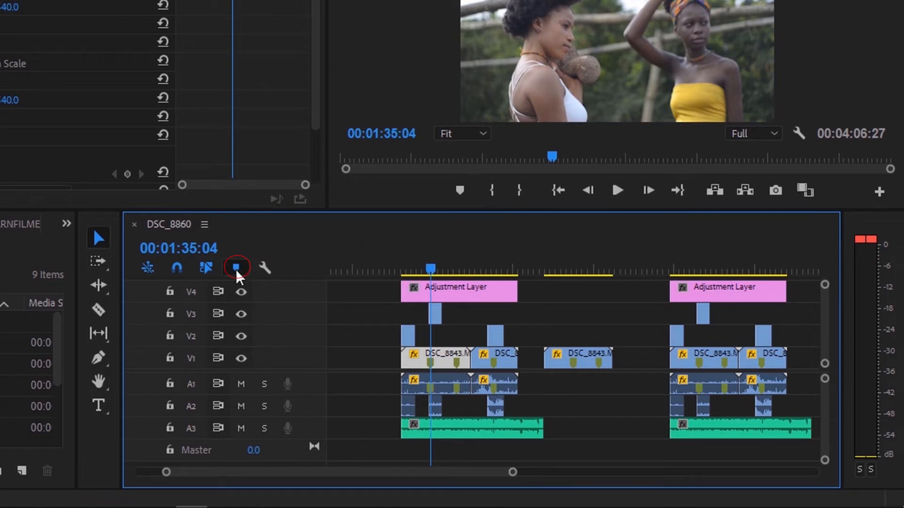
pyautogui.click(237, 270)
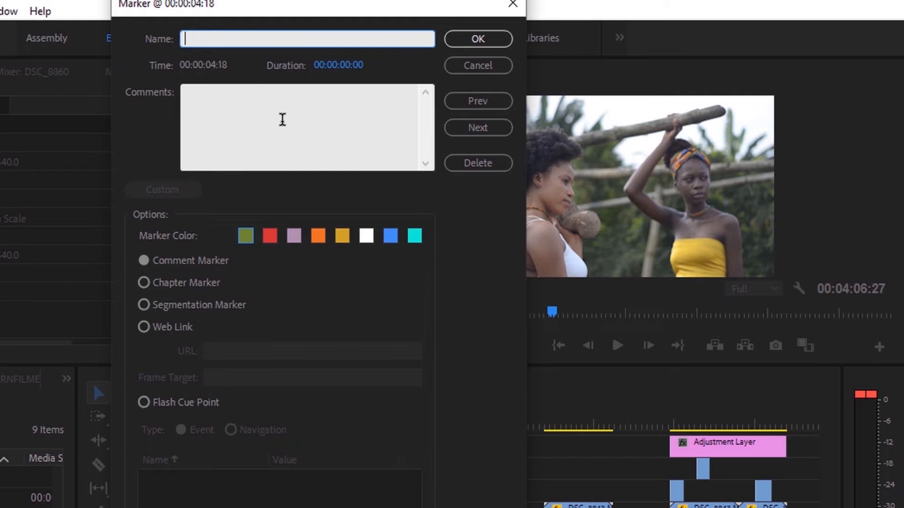
pyautogui.click(473, 163)
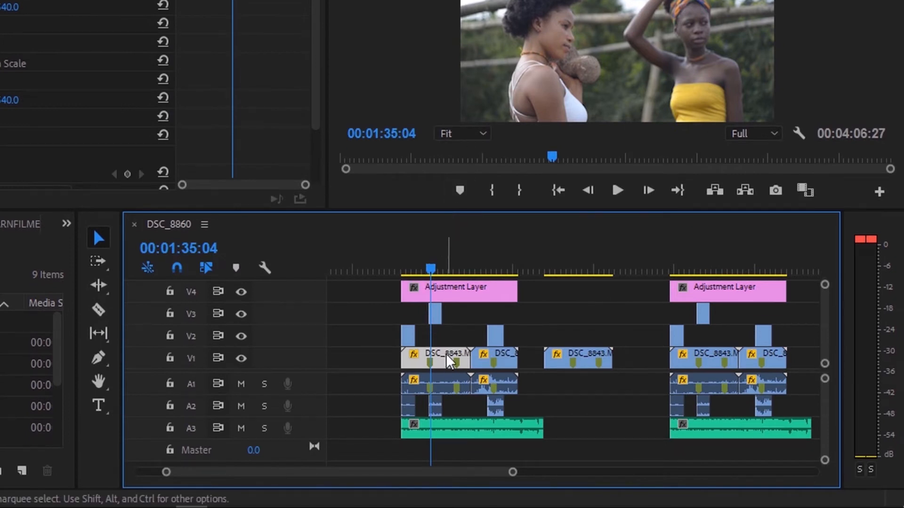
# Step: View the Timeline Display Settings options and close them without changes
pyautogui.click(430, 272)
pyautogui.moveTo(431, 272); pyautogui.dragTo(431, 271)
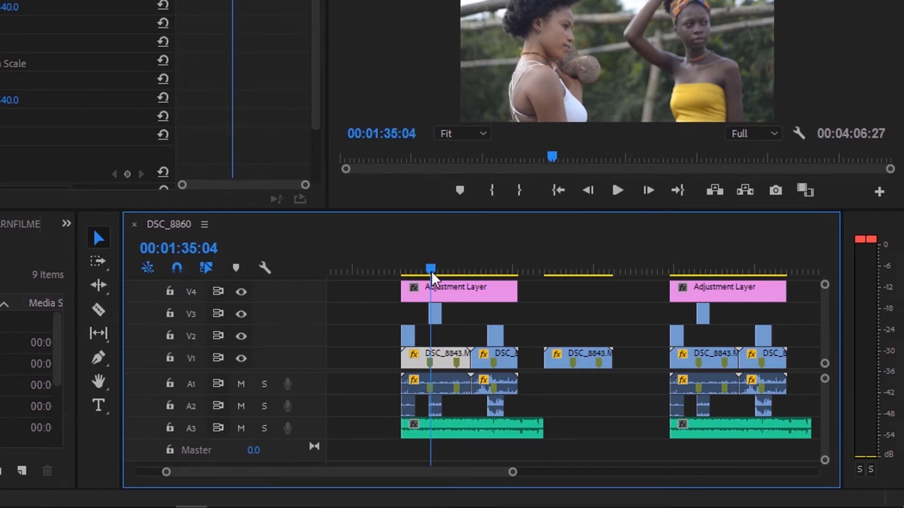
pyautogui.click(265, 268)
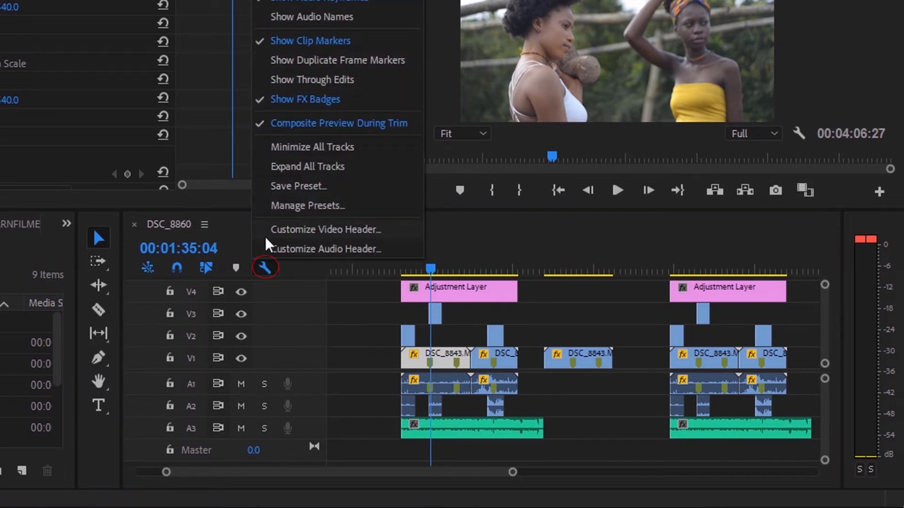
pyautogui.click(265, 268)
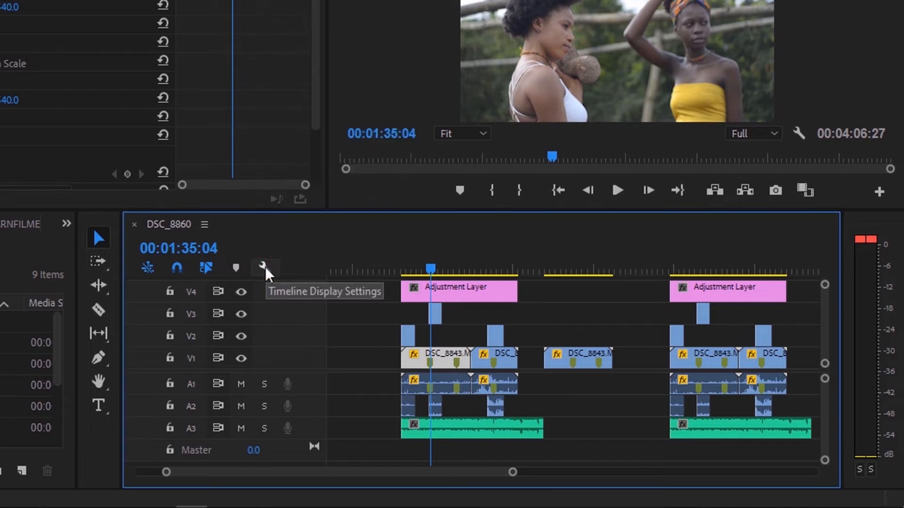
# Step: Switch the output of tracks V1 and V3 off and back on to compare the preview
pyautogui.click(243, 360)
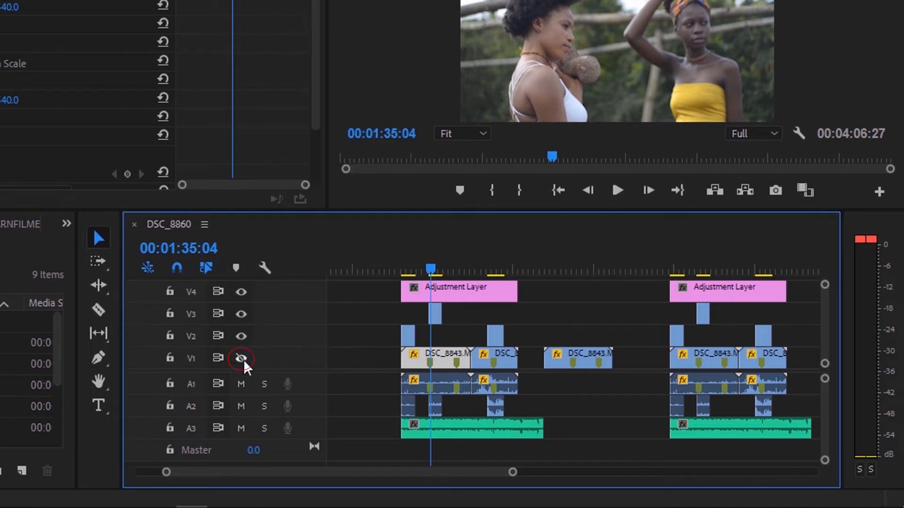
pyautogui.click(241, 358)
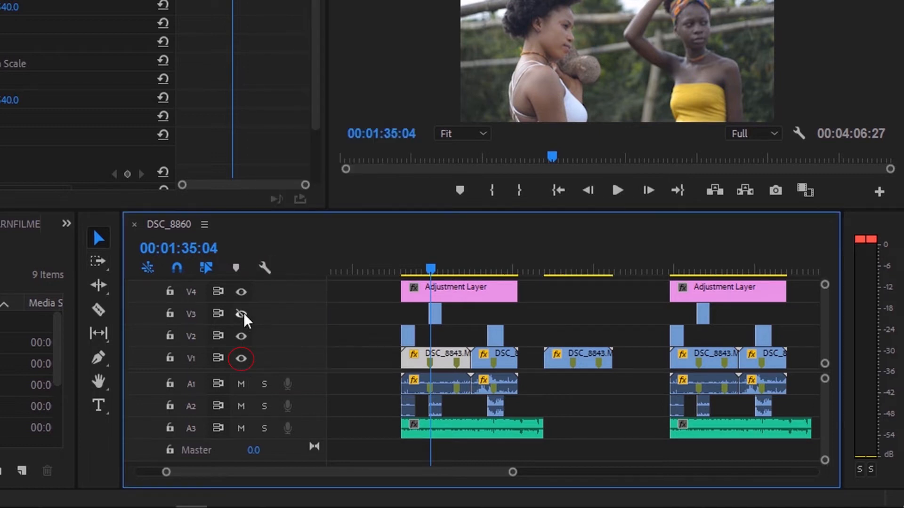
pyautogui.click(243, 313)
pyautogui.click(244, 312)
pyautogui.click(244, 312)
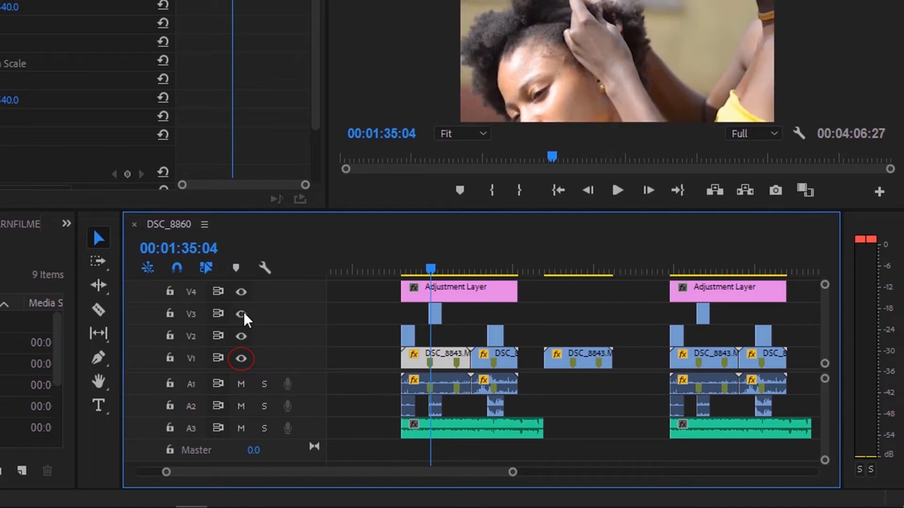
# Step: Hide track V1 at 00:01:31:00 to check its effect on the preview, and show it again
pyautogui.click(411, 269)
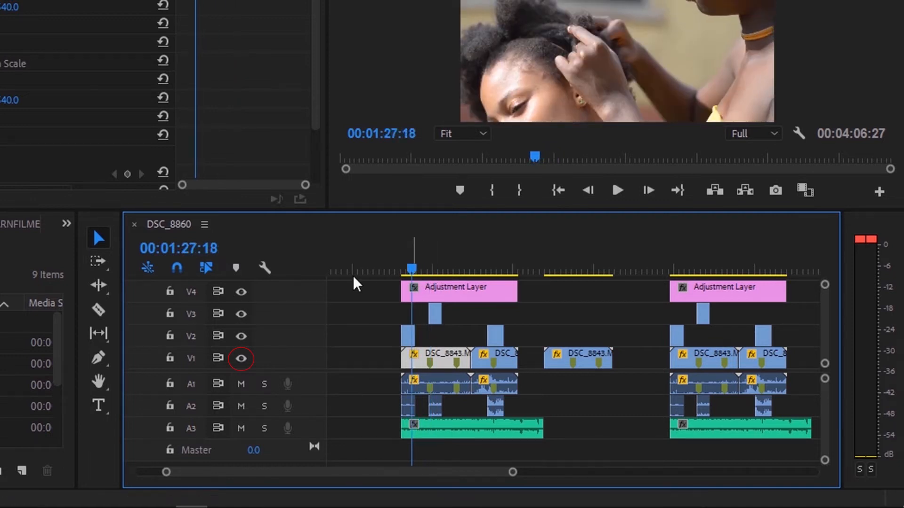
pyautogui.moveTo(414, 269); pyautogui.dragTo(423, 269)
pyautogui.click(241, 358)
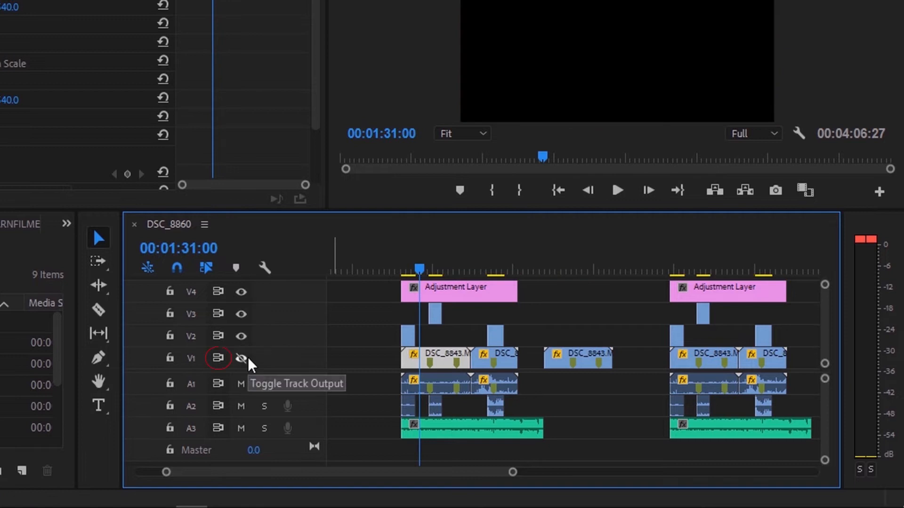
pyautogui.click(248, 357)
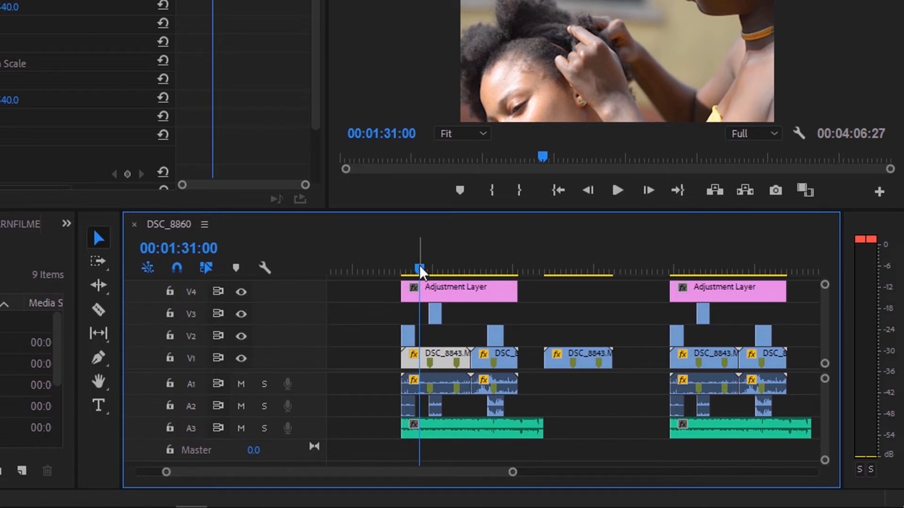
# Step: Mark the first clip group with an in point at 00:01:22:13 and an out point at 00:02:11:13
pyautogui.moveTo(419, 265); pyautogui.dragTo(399, 266)
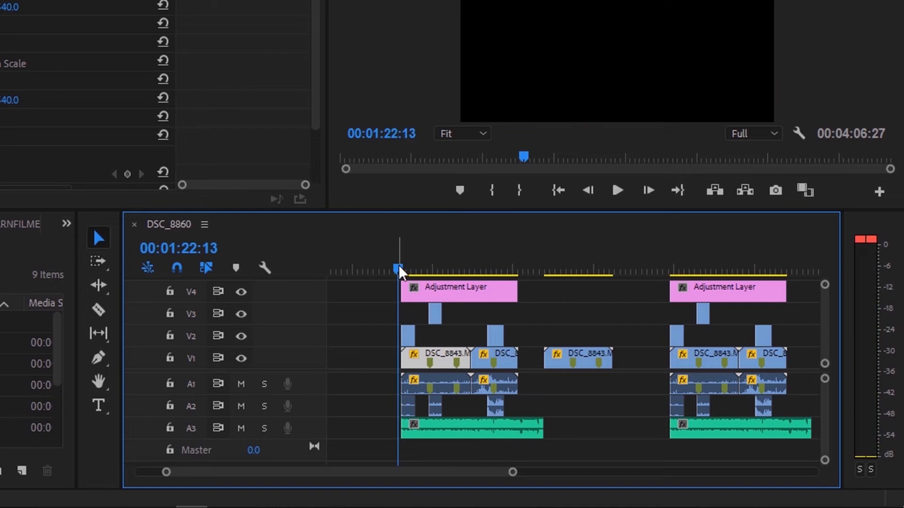
pyautogui.press('i')
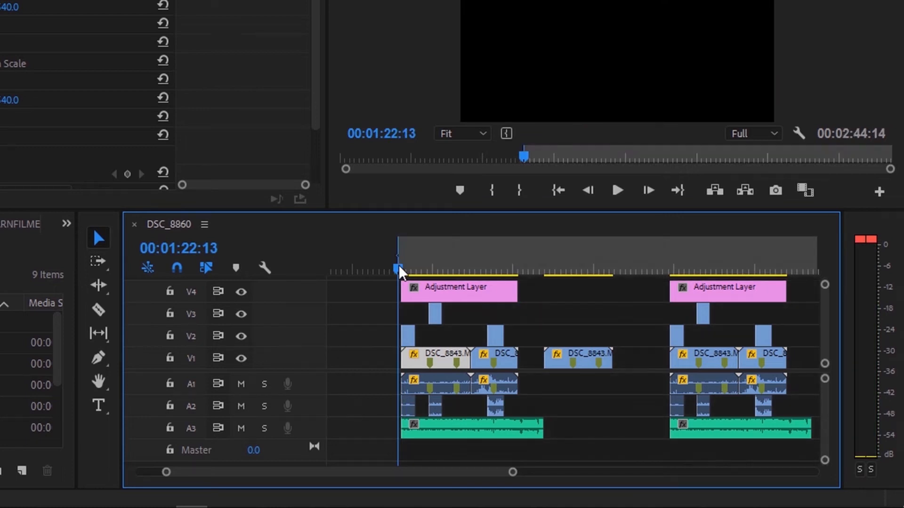
pyautogui.moveTo(396, 268); pyautogui.dragTo(520, 267)
pyautogui.press('o')
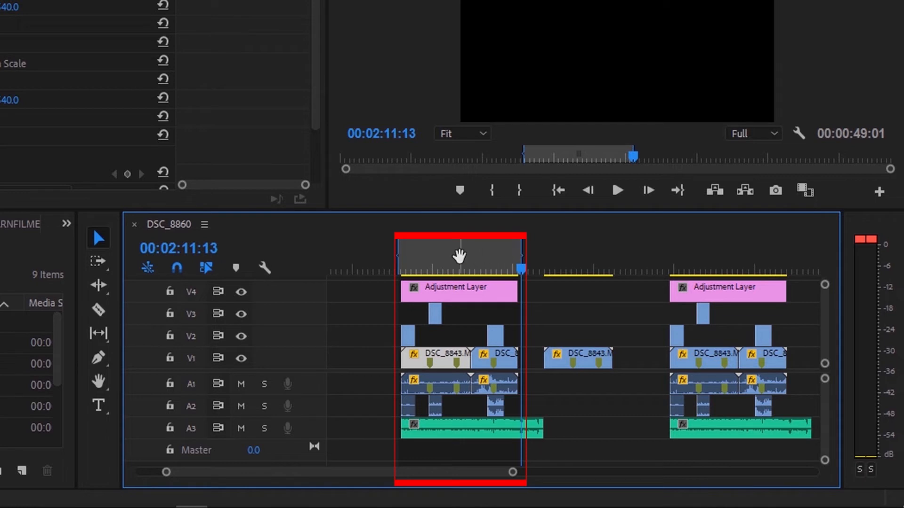
# Step: Shift the in-to-out range along the sequence and back, and adjust its ends to span about 53 seconds around the first clip group
pyautogui.moveTo(459, 255); pyautogui.dragTo(652, 257)
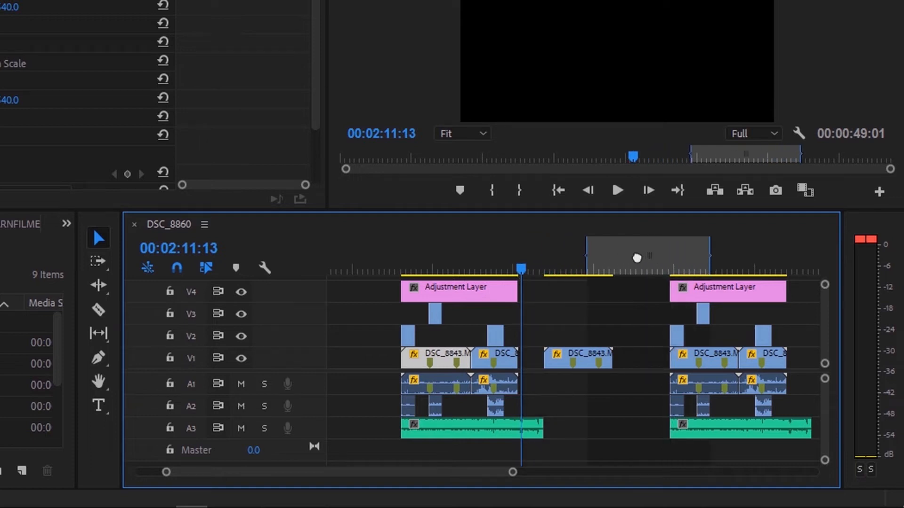
pyautogui.moveTo(438, 253); pyautogui.dragTo(459, 250)
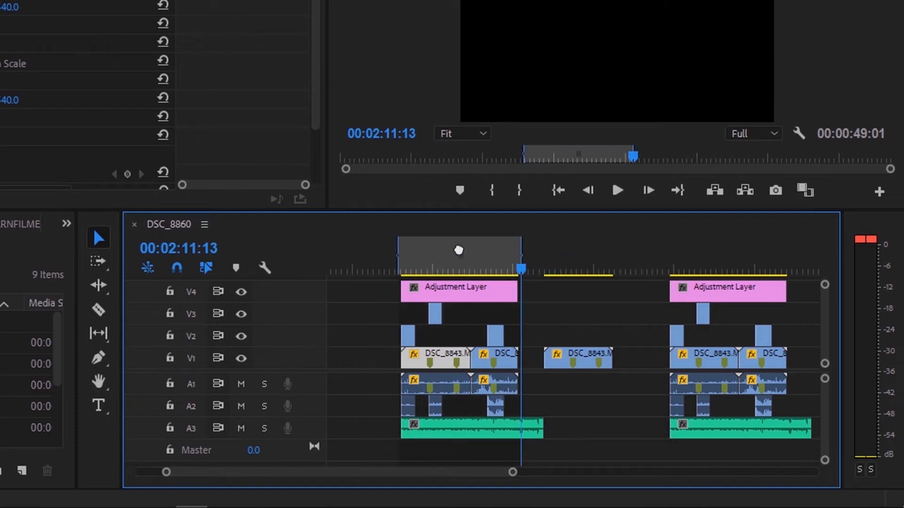
pyautogui.moveTo(523, 254); pyautogui.dragTo(584, 253)
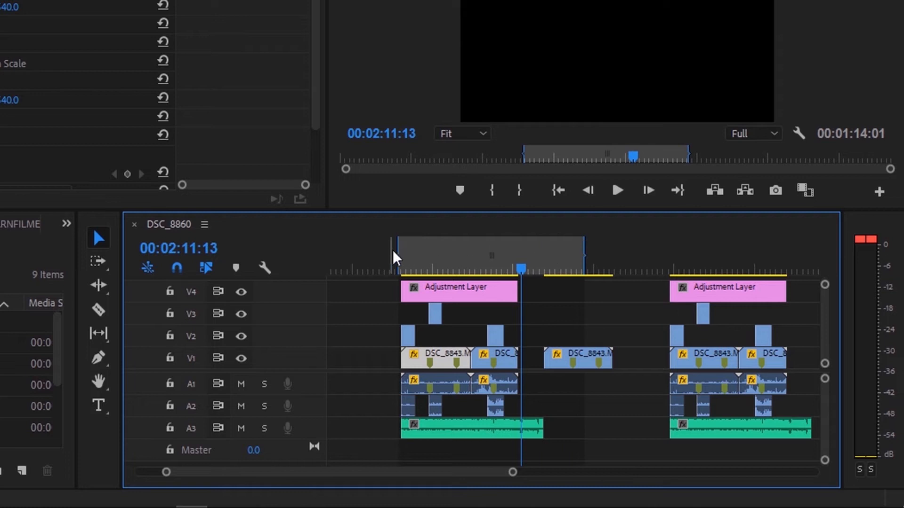
pyautogui.moveTo(398, 245); pyautogui.dragTo(359, 243)
pyautogui.moveTo(583, 246); pyautogui.dragTo(520, 247)
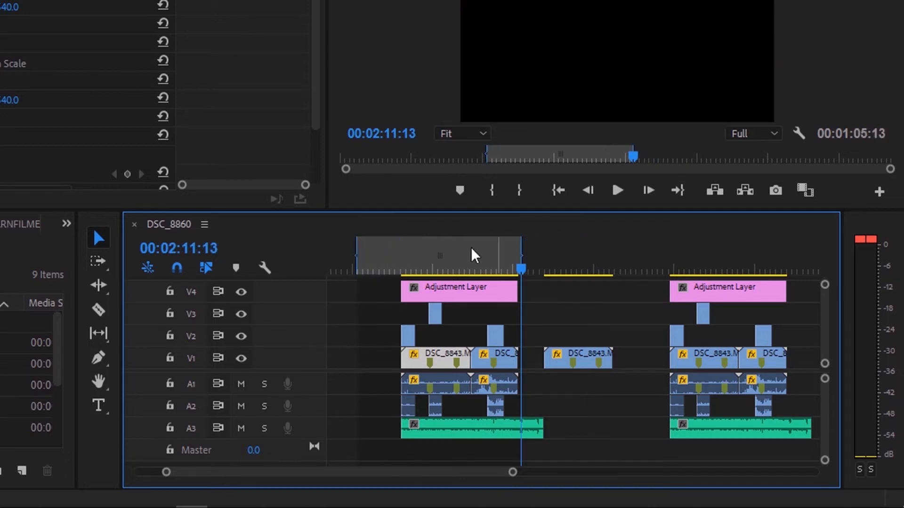
pyautogui.moveTo(355, 249); pyautogui.dragTo(387, 250)
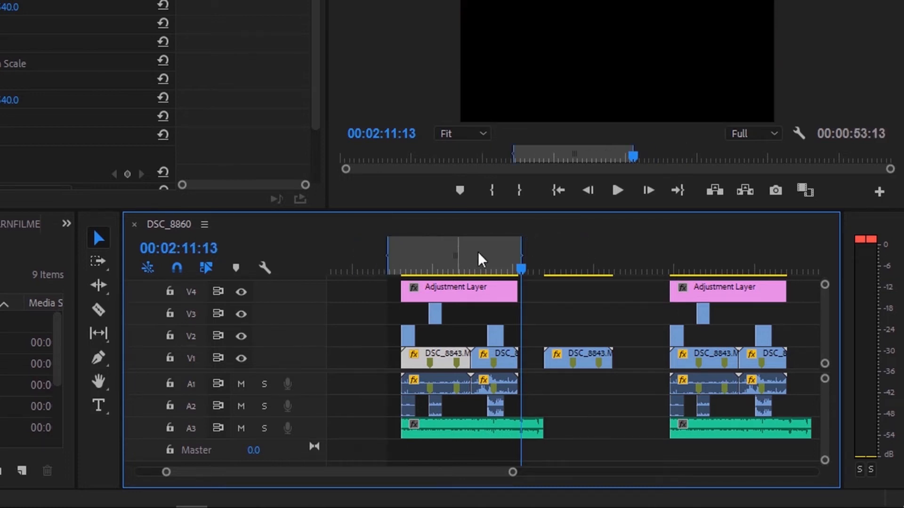
# Step: Target tracks V3 and A3 so their clips within the in-to-out range are highlighted
pyautogui.click(191, 313)
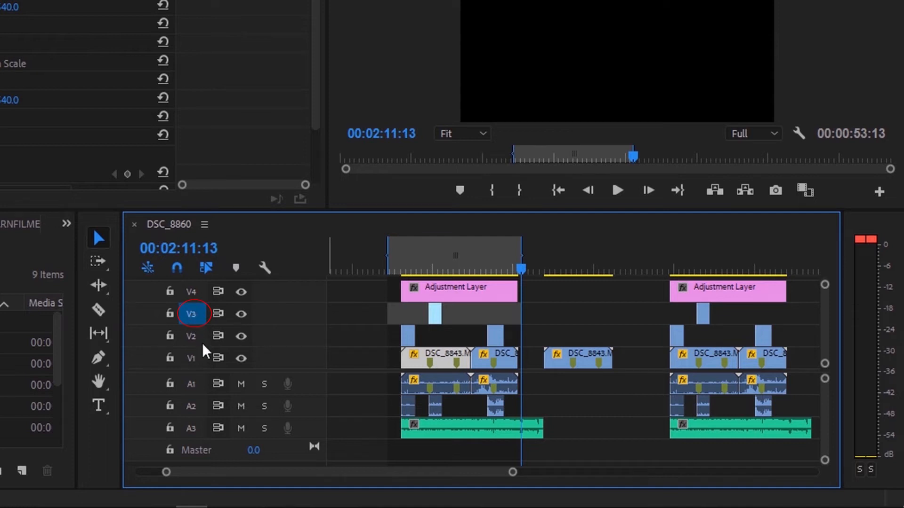
pyautogui.click(190, 428)
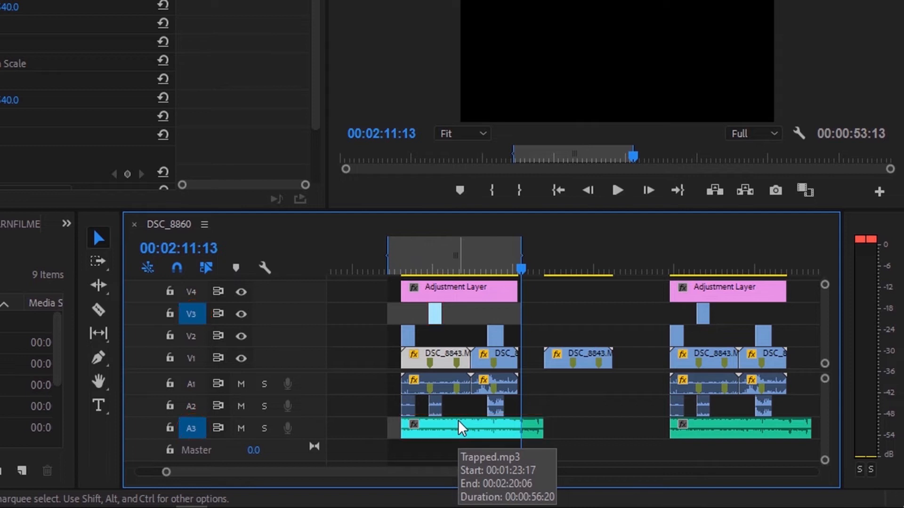
# Step: Lock track V2 and try to select its clips, unlock it, and undo a trial move of its first clip
pyautogui.click(168, 337)
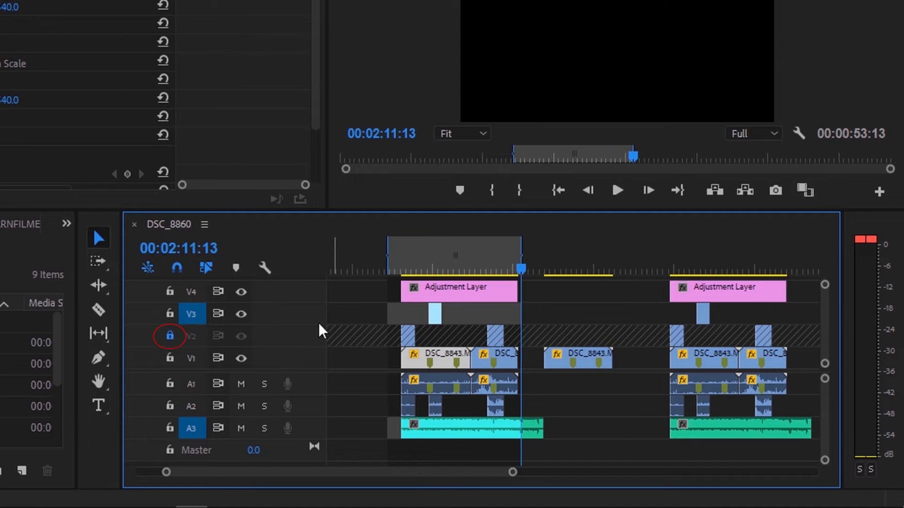
pyautogui.moveTo(374, 328); pyautogui.dragTo(447, 343)
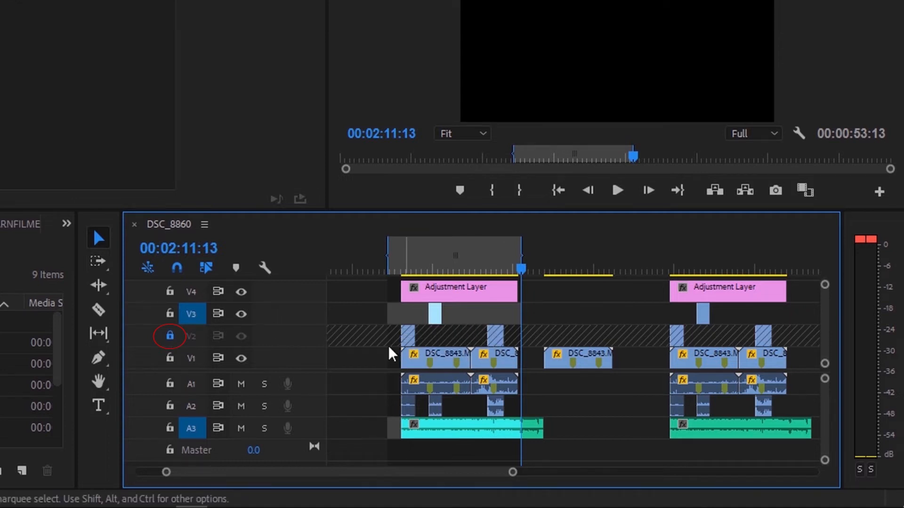
pyautogui.click(170, 336)
pyautogui.moveTo(408, 337); pyautogui.dragTo(460, 346)
pyautogui.hotkey('ctrl', 'z')
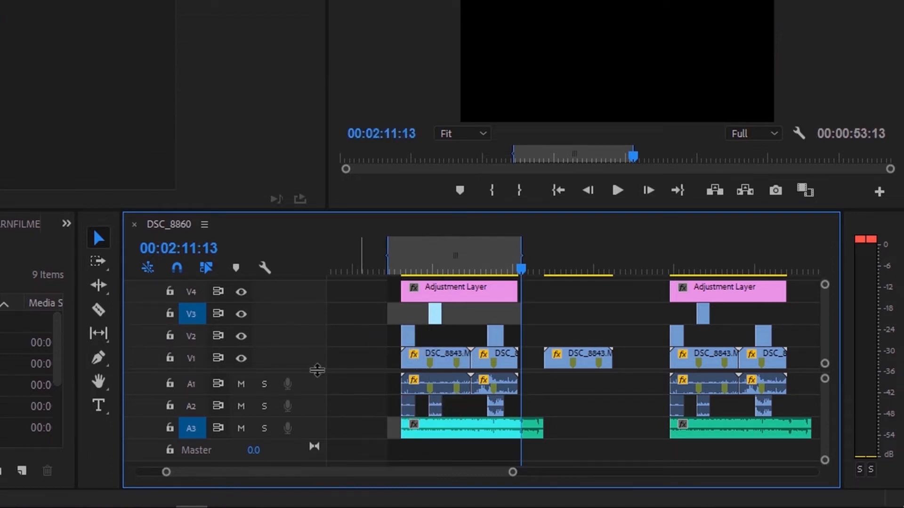
# Step: Play the sequence from 00:01:53:08 with audio track A3 muted, and unmute the track
pyautogui.moveTo(317, 370); pyautogui.dragTo(306, 416)
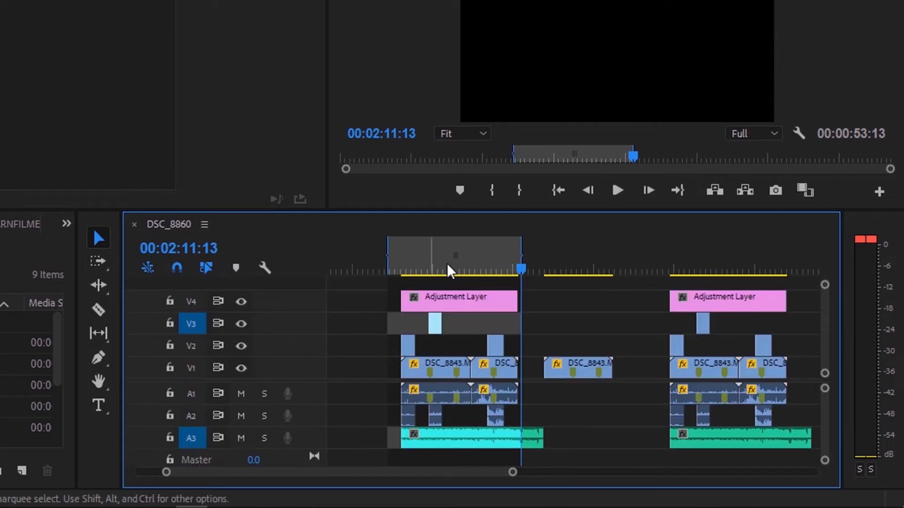
pyautogui.moveTo(447, 256); pyautogui.dragTo(478, 259)
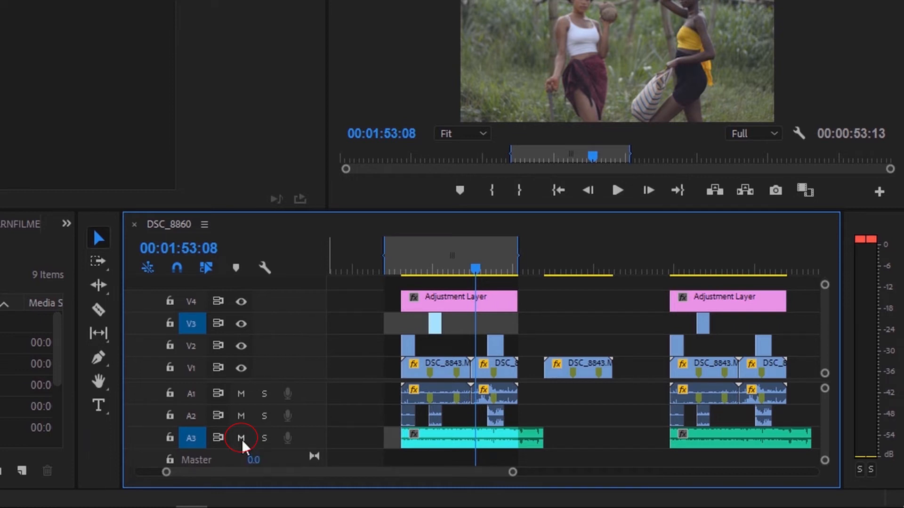
pyautogui.press('space')
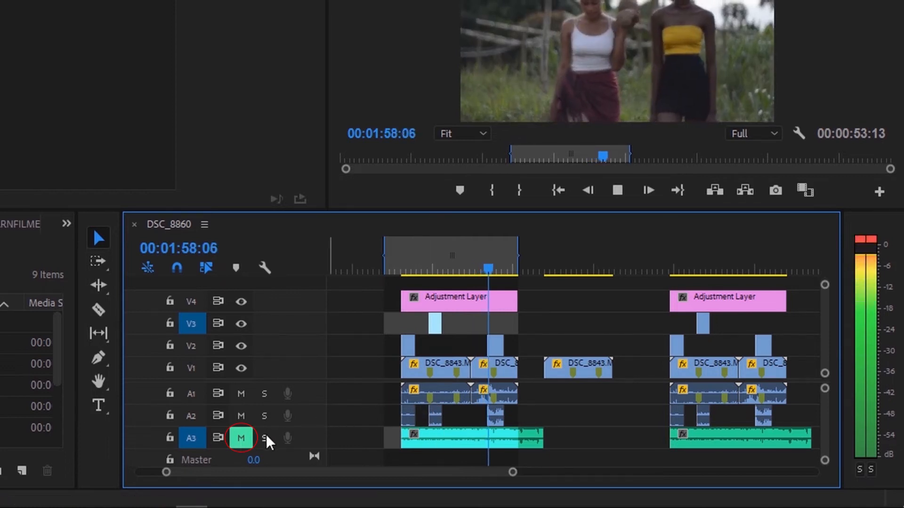
pyautogui.click(248, 439)
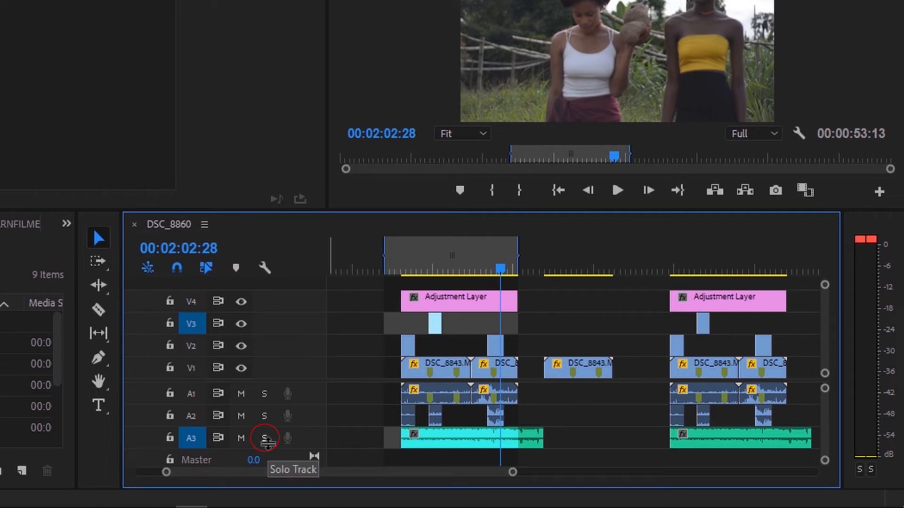
# Step: Solo audio track A3 while playing from the middle of the first clip group, and turn its solo off
pyautogui.moveTo(439, 271); pyautogui.dragTo(439, 271)
pyautogui.press('space')
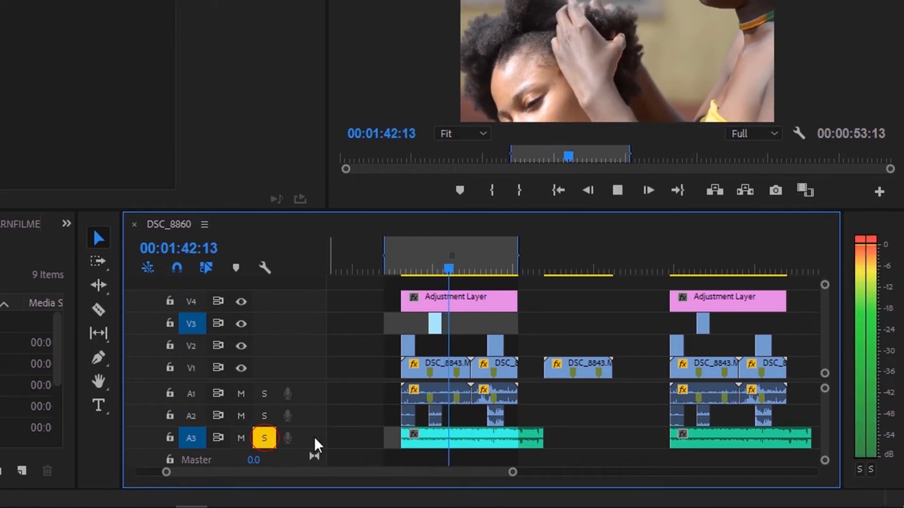
pyautogui.click(264, 439)
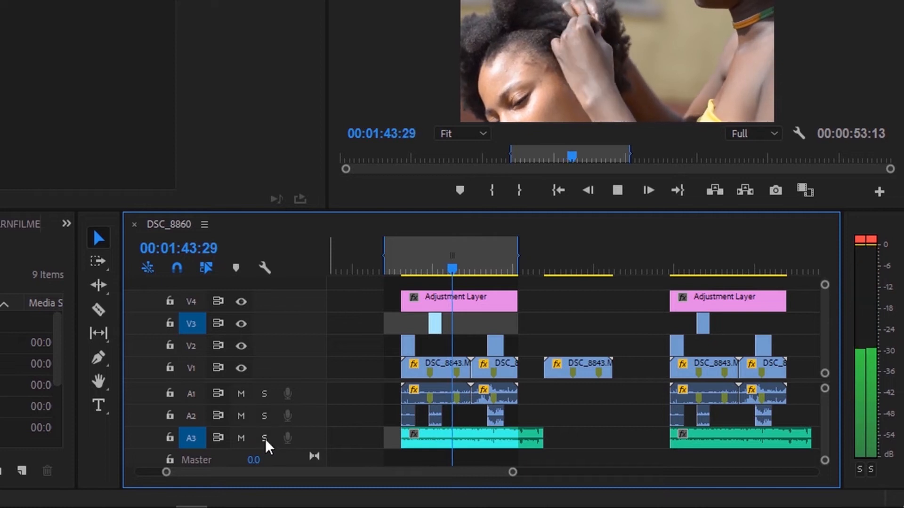
# Step: Compare tracks A1 and A3 soloed alone and together during playback, stop playback, and clear both solos
pyautogui.click(266, 396)
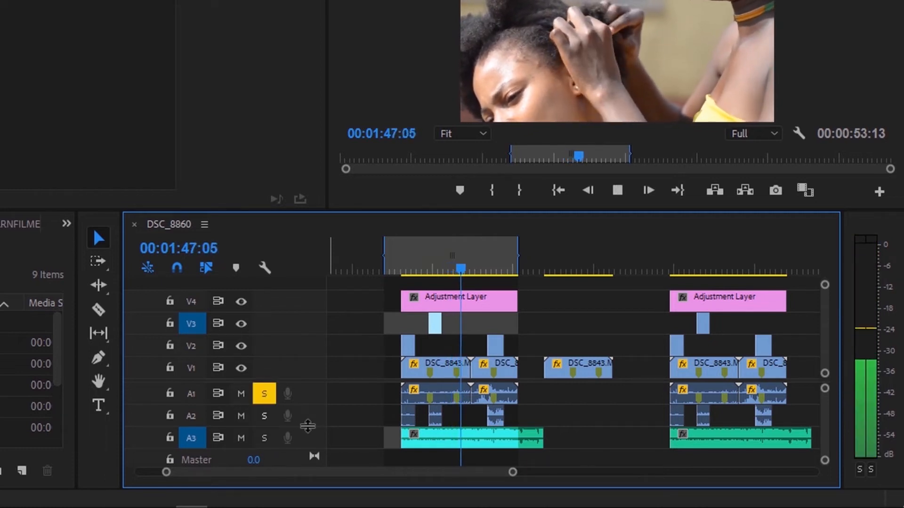
pyautogui.click(264, 436)
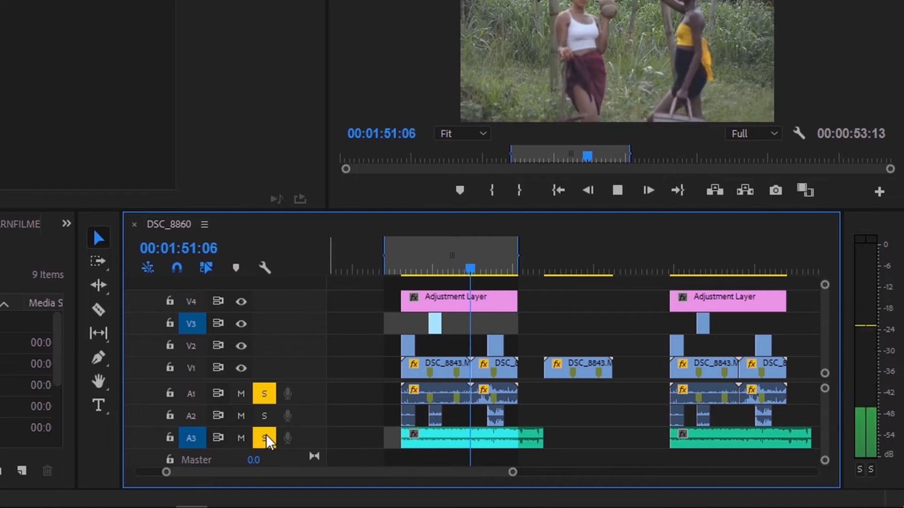
pyautogui.click(270, 395)
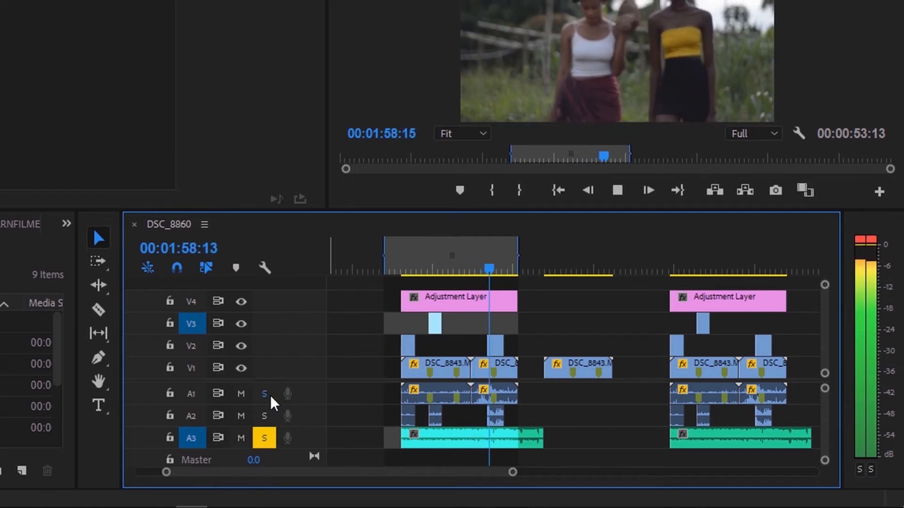
pyautogui.click(270, 396)
pyautogui.click(264, 439)
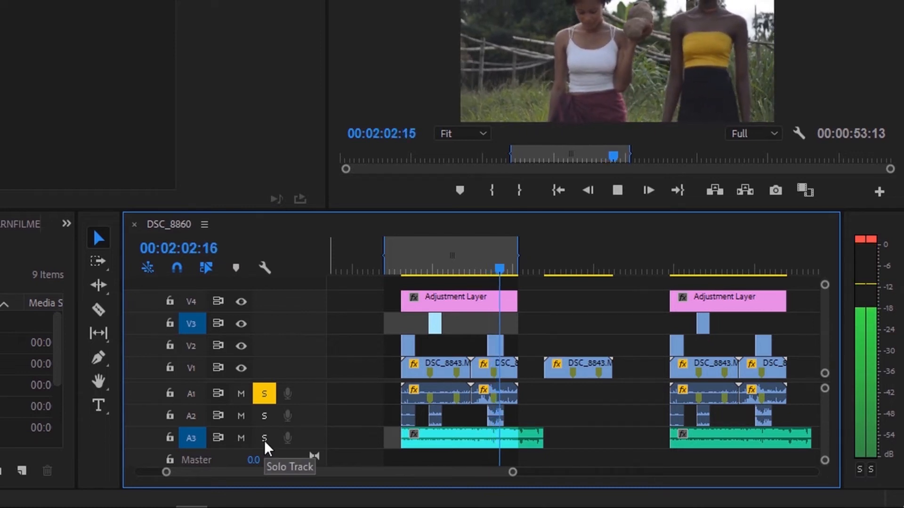
pyautogui.press('space')
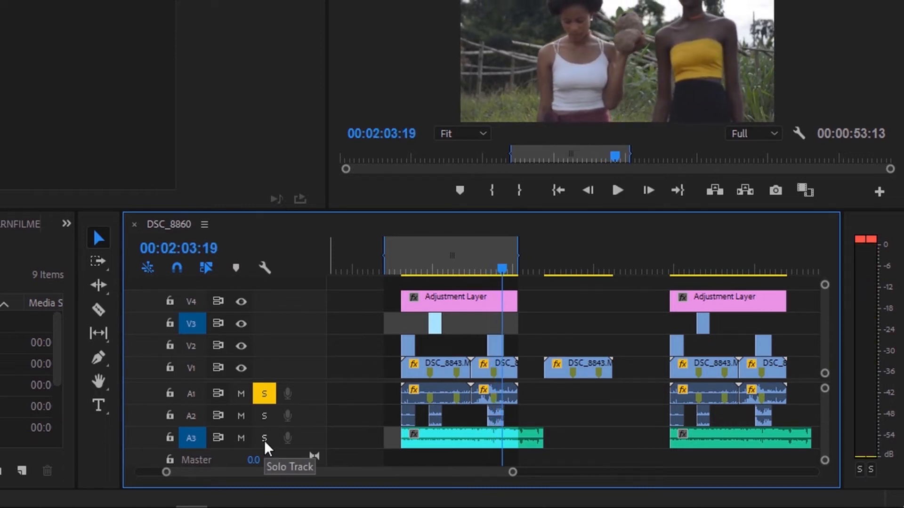
pyautogui.click(267, 392)
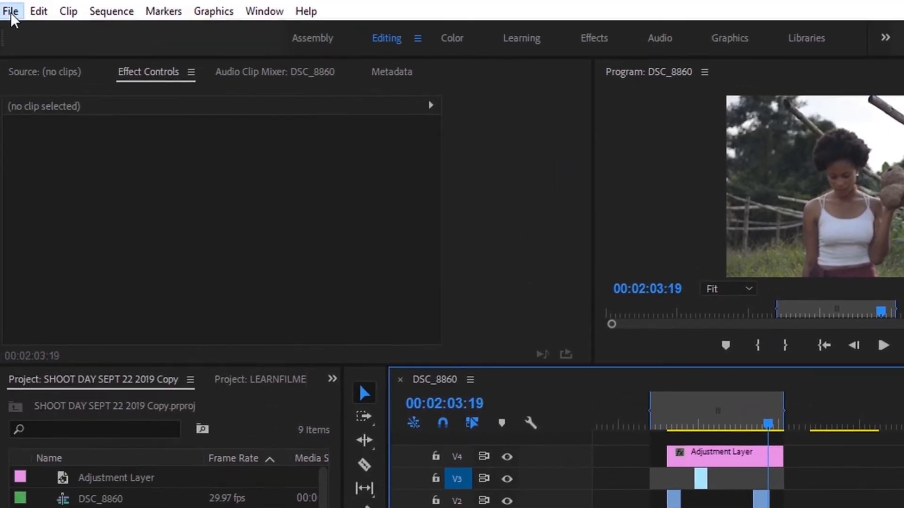
# Step: Set the renderer in the general project settings to Mercury Playback Engine GPU Acceleration (CUDA) and accept the settings
pyautogui.click(11, 13)
pyautogui.moveTo(252, 439)
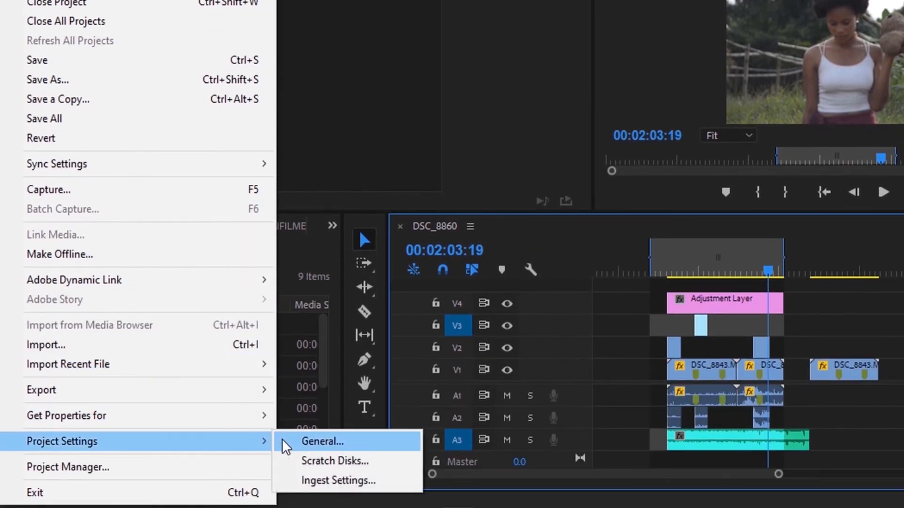
pyautogui.click(330, 443)
pyautogui.click(676, 8)
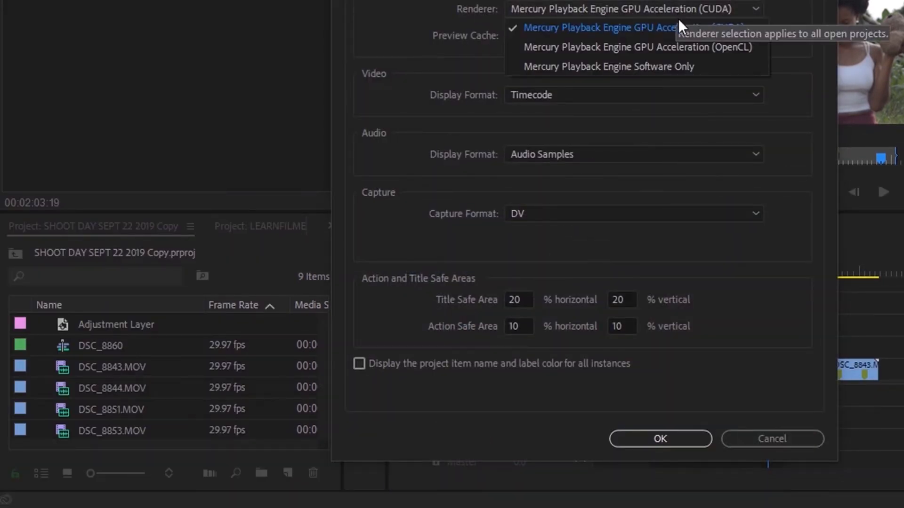
pyautogui.click(611, 33)
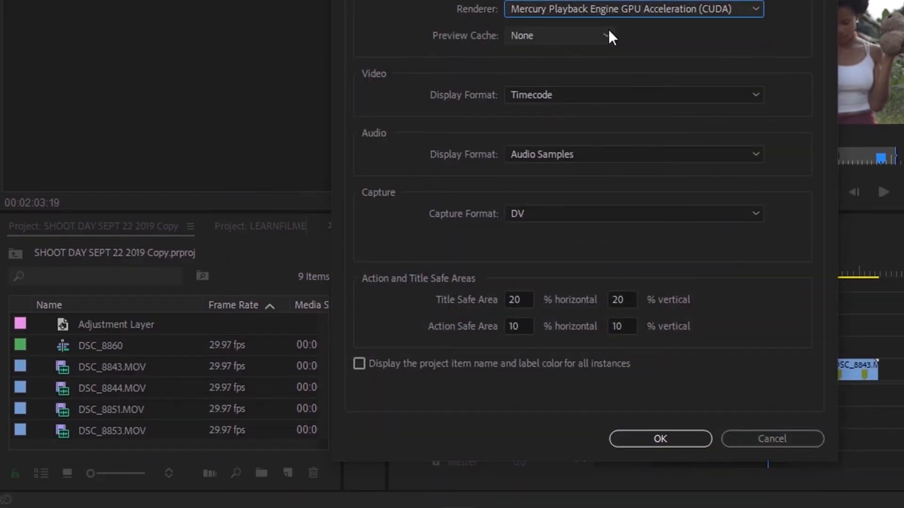
pyautogui.click(641, 437)
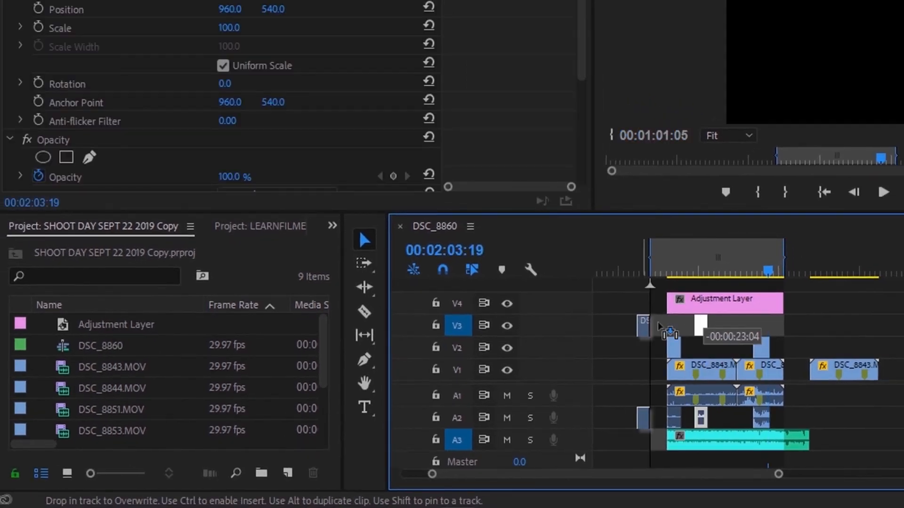
# Step: Try moving individual clips with the Selection tool, and shift all clips together along the timeline with the Track Select Forward tool
pyautogui.moveTo(752, 302); pyautogui.dragTo(730, 346)
pyautogui.moveTo(674, 349); pyautogui.dragTo(676, 350)
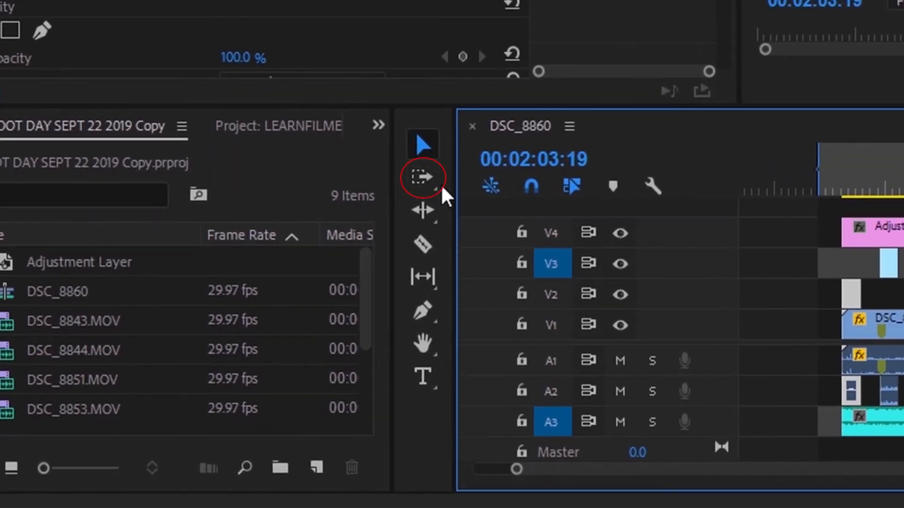
pyautogui.click(425, 178)
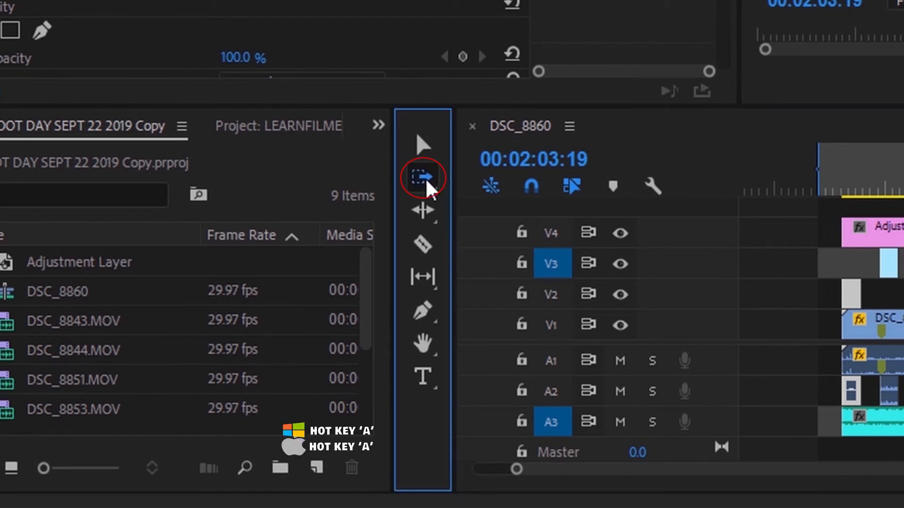
pyautogui.moveTo(668, 320); pyautogui.dragTo(894, 320)
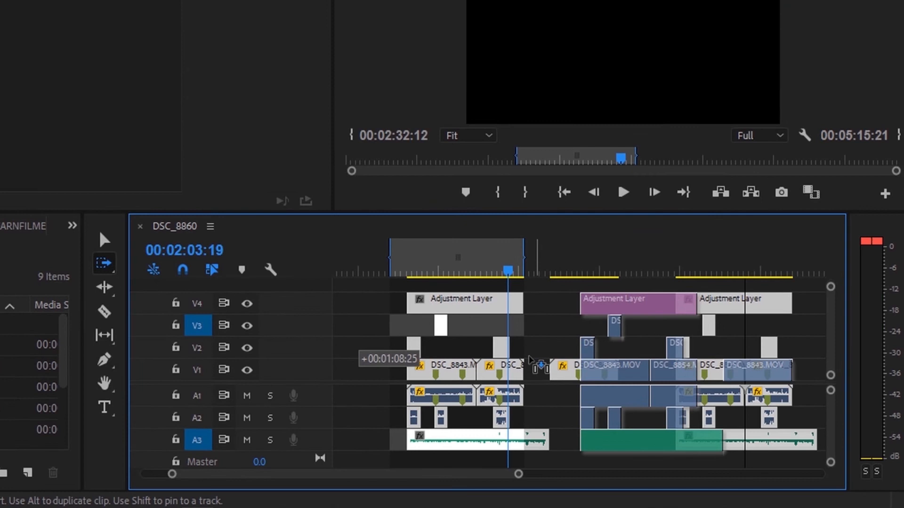
pyautogui.moveTo(530, 360); pyautogui.dragTo(395, 359)
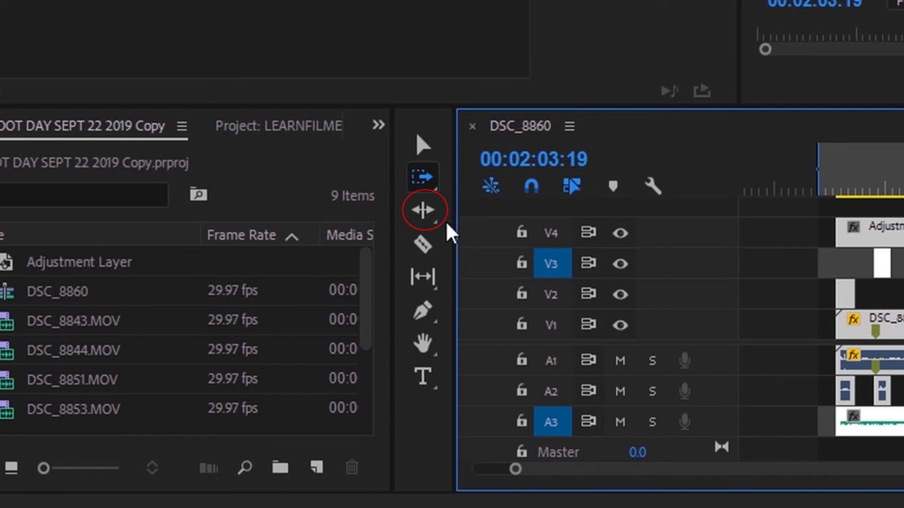
# Step: Shorten the first clip on track V2 from its start with the Ripple Edit tool
pyautogui.click(434, 214)
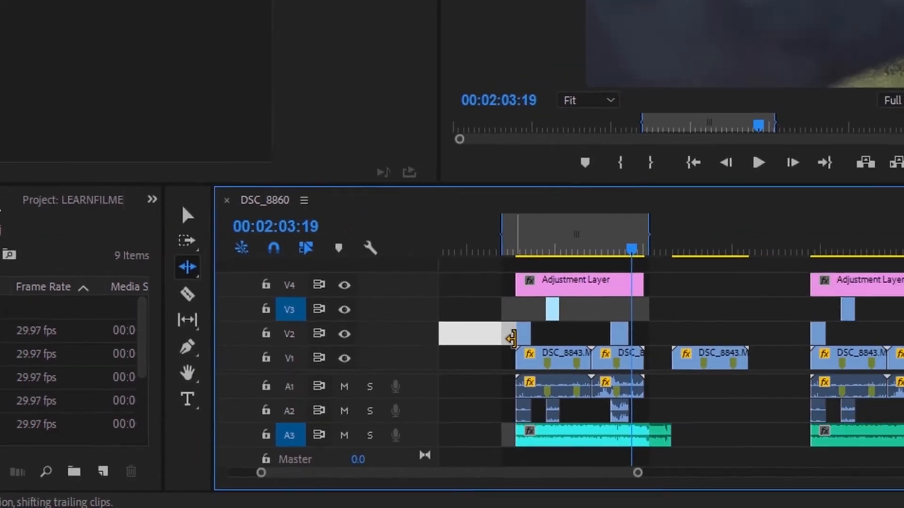
pyautogui.press('space')
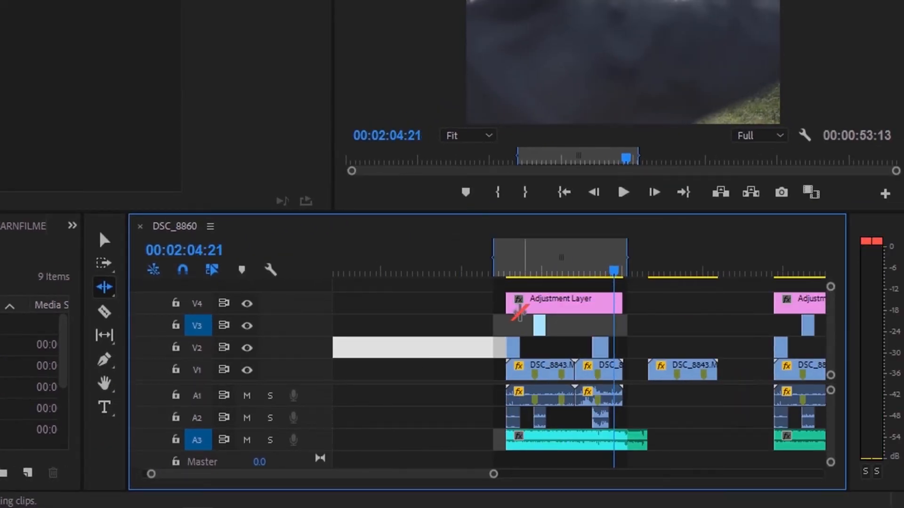
pyautogui.scroll(3, 545, 313)
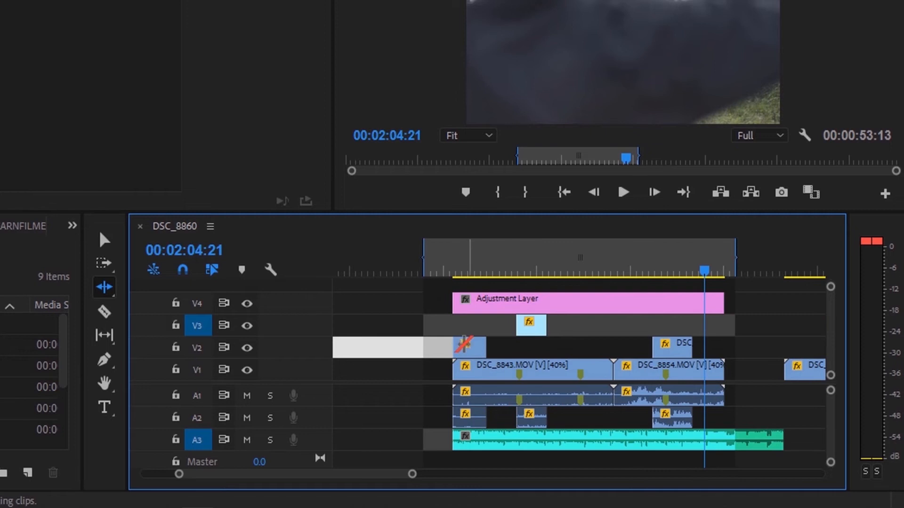
pyautogui.moveTo(459, 346); pyautogui.dragTo(468, 346)
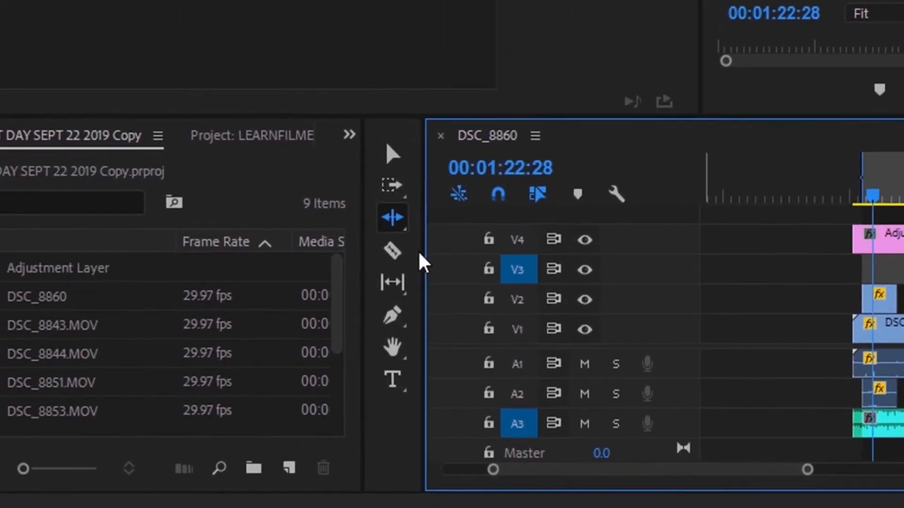
# Step: Razor the first V2 clip at 00:01:22:28, the V3 clip midway, the A3 music near its end, and the adjustment layer above the last V2 clip's start
pyautogui.click(109, 313)
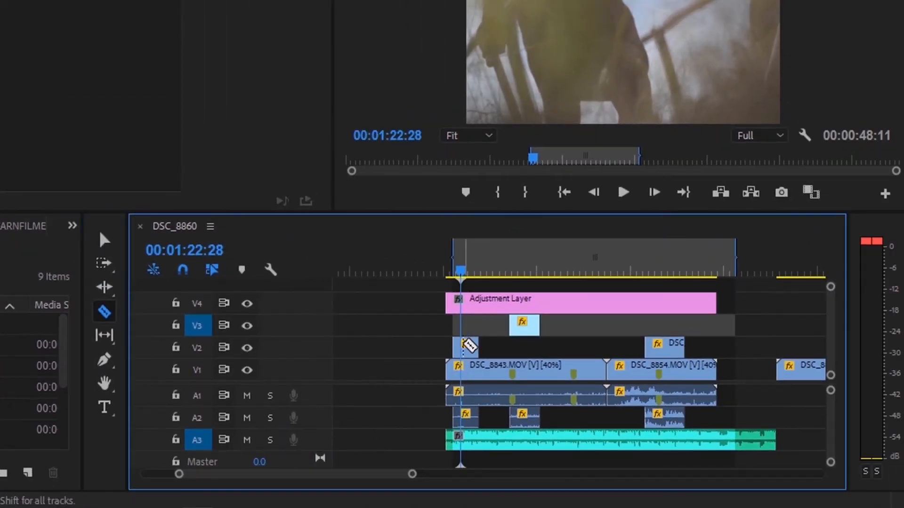
pyautogui.click(527, 326)
pyautogui.click(763, 440)
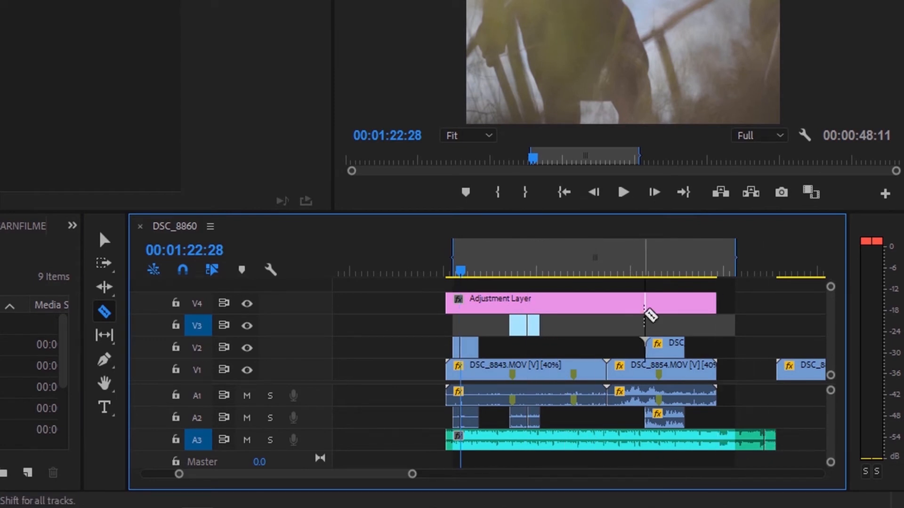
pyautogui.click(652, 304)
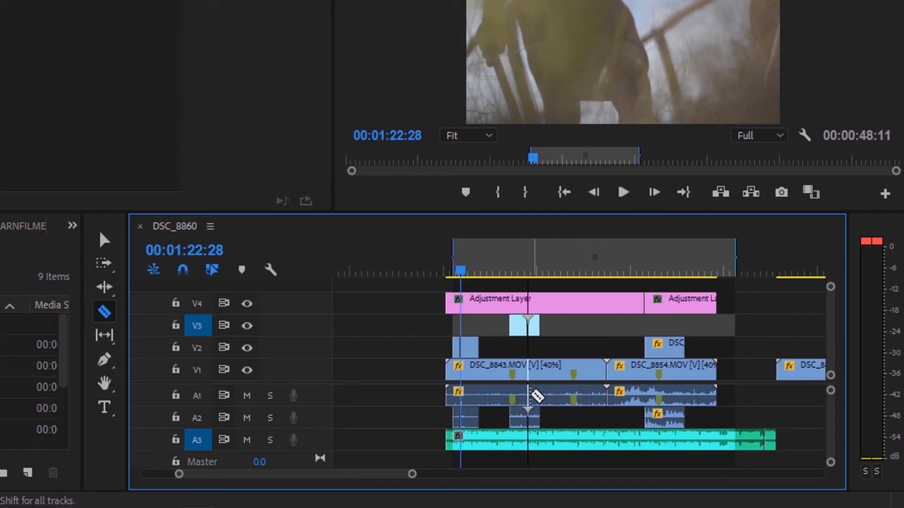
# Step: Separate the cut pieces of the V3 clip and the first V2 clip with the Selection tool, and lengthen their first parts
pyautogui.press('v')
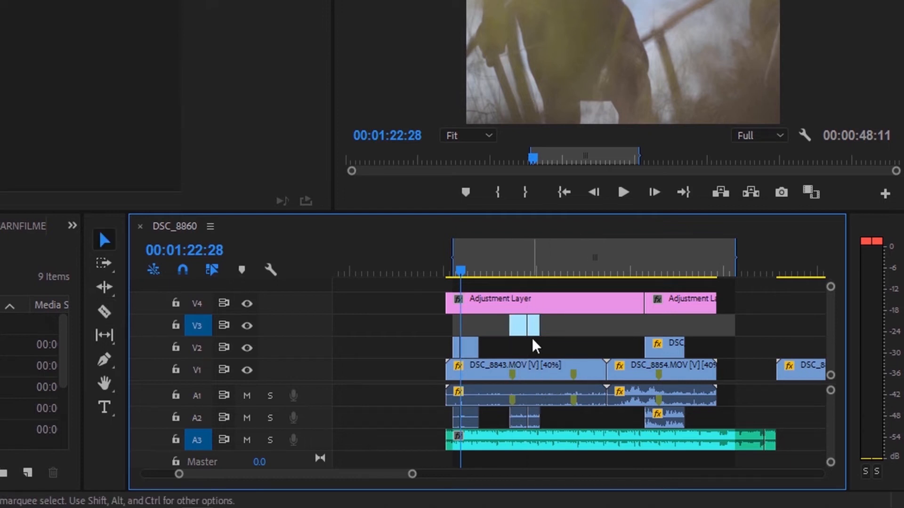
pyautogui.moveTo(533, 331)
pyautogui.mouseDown()
pyautogui.moveTo(577, 331)
pyautogui.moveTo(545, 329)
pyautogui.mouseUp()
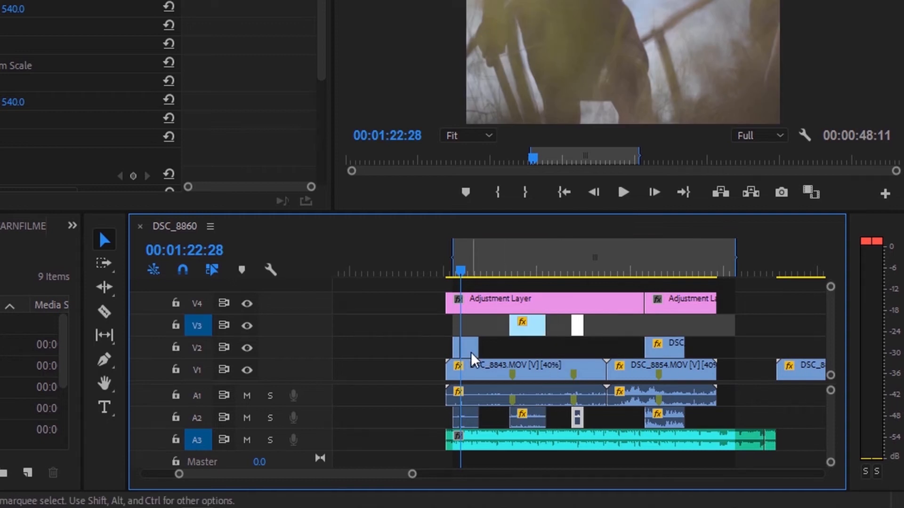
pyautogui.moveTo(471, 354); pyautogui.dragTo(490, 347)
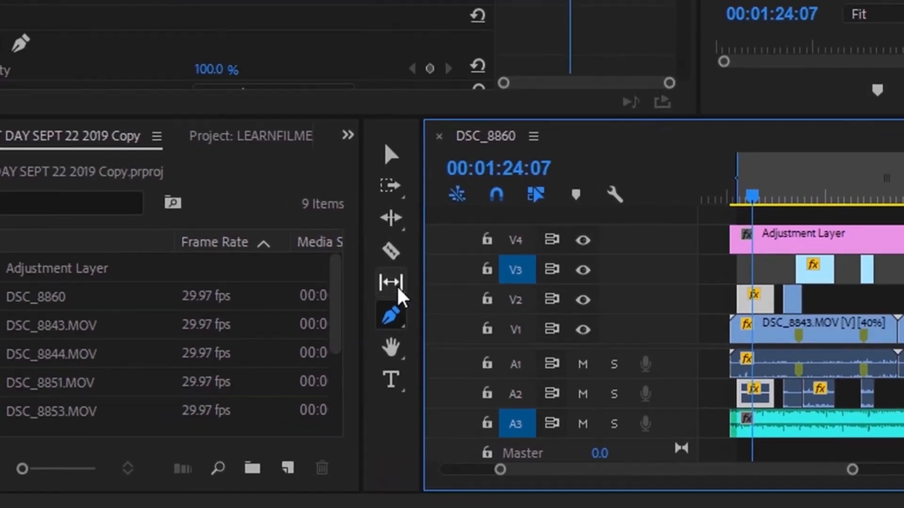
# Step: Slip the footage inside the first V2 clip with the Slip tool, keeping the clip's position and length
pyautogui.click(105, 337)
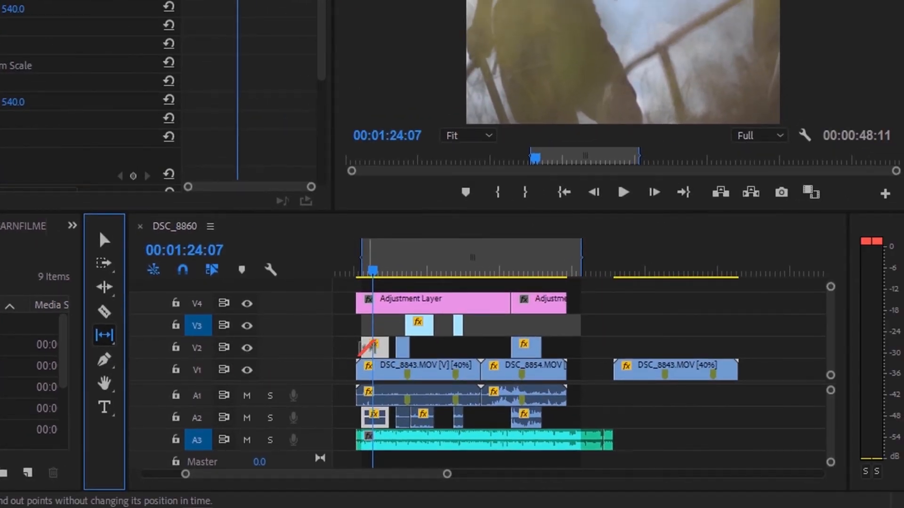
pyautogui.click(369, 348)
pyautogui.moveTo(370, 347); pyautogui.dragTo(373, 347)
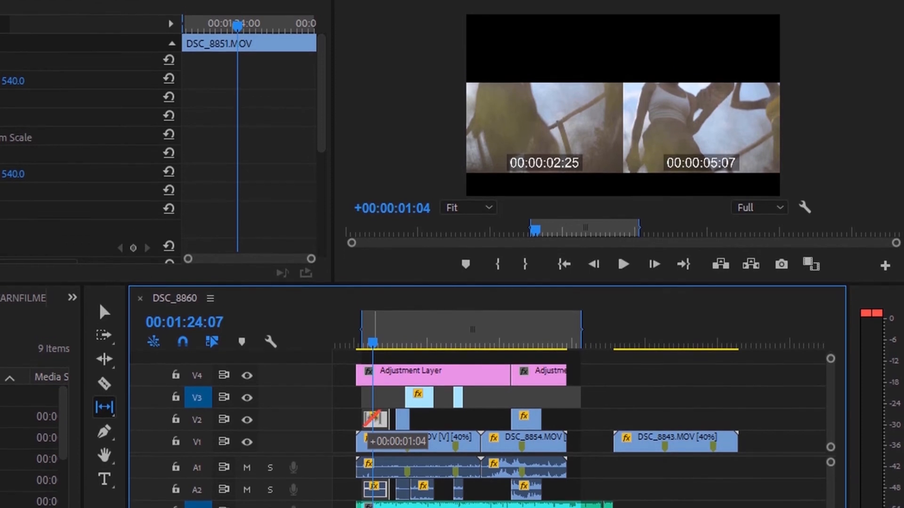
pyautogui.moveTo(373, 419); pyautogui.dragTo(373, 419)
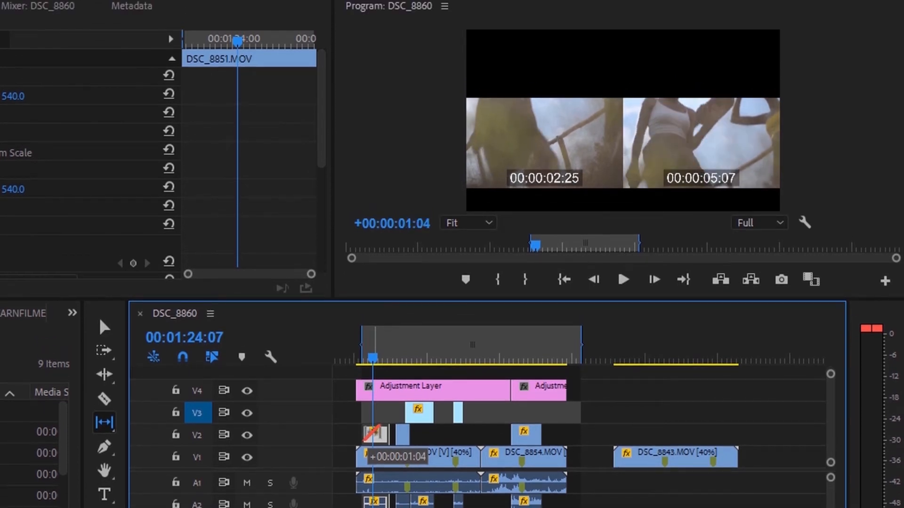
pyautogui.moveTo(372, 432); pyautogui.dragTo(372, 432)
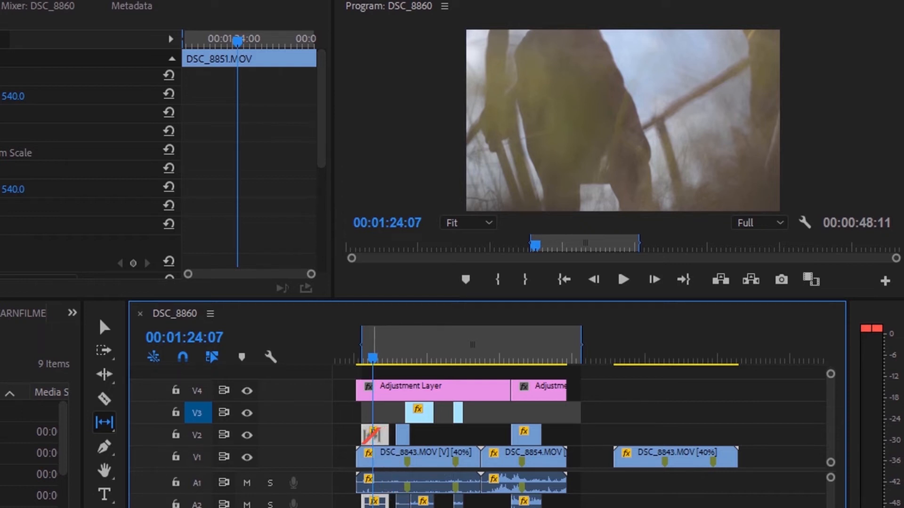
pyautogui.moveTo(374, 432); pyautogui.dragTo(387, 433)
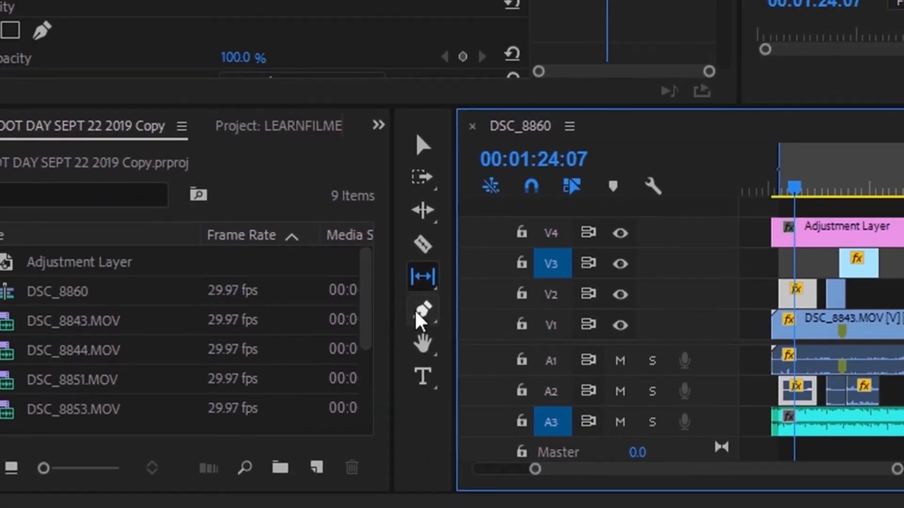
# Step: Draw a five-point polygon over the middle of the frame at 00:01:24:07 with the Pen tool
pyautogui.click(104, 446)
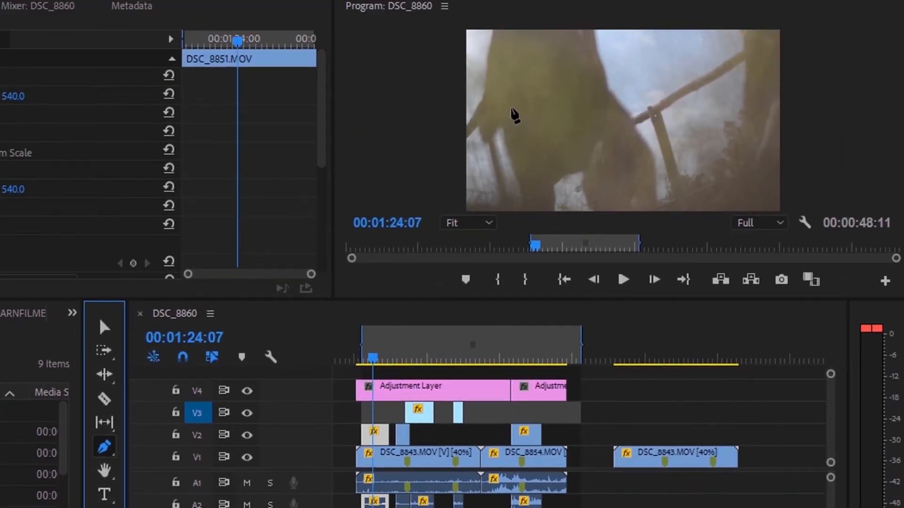
pyautogui.click(516, 114)
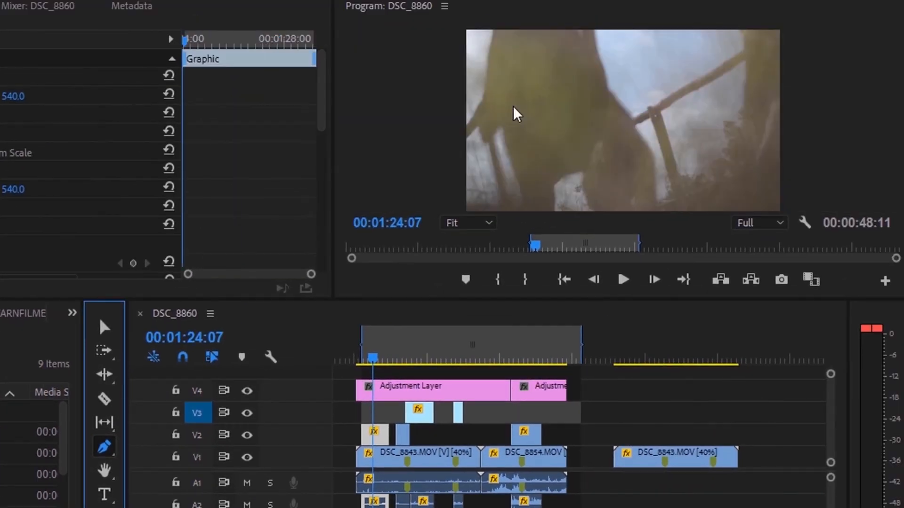
pyautogui.click(510, 107)
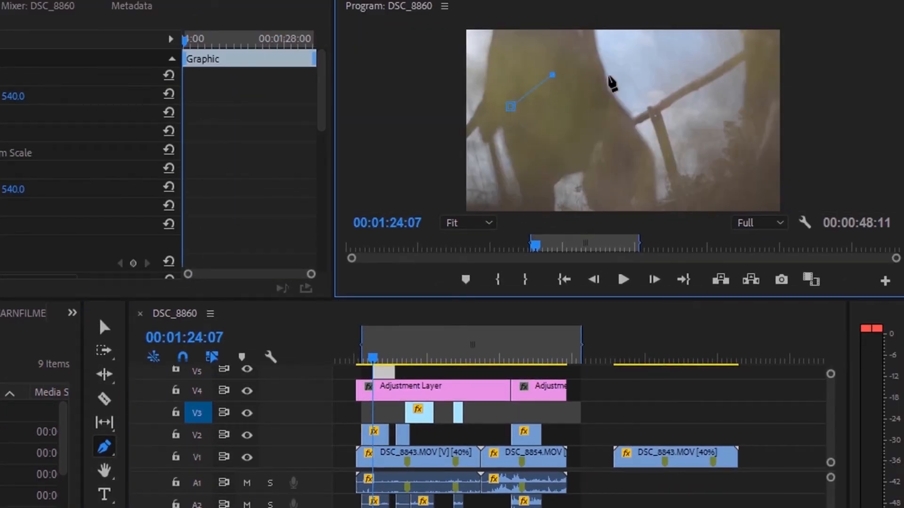
pyautogui.click(608, 75)
pyautogui.click(645, 109)
pyautogui.click(544, 142)
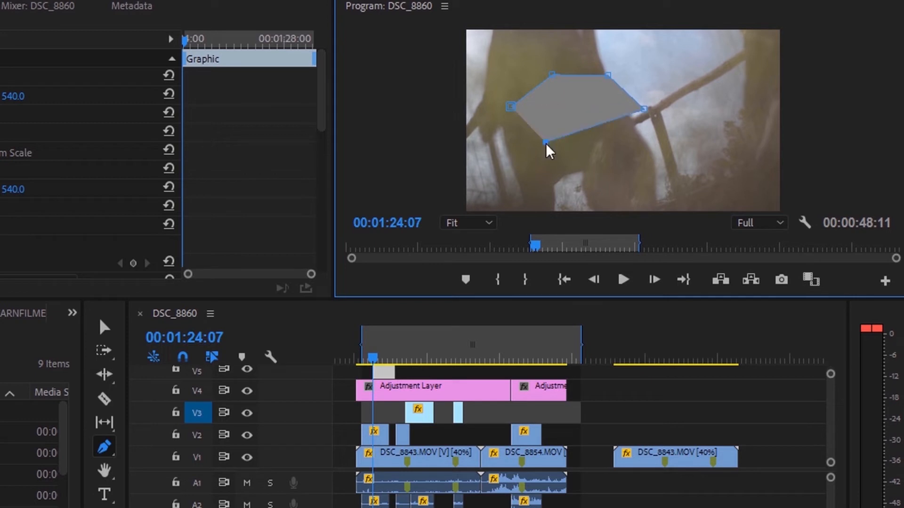
# Step: Add a point below the polygon, then reshape it by moving its right, left and bottom points outward and downward
pyautogui.click(606, 162)
pyautogui.moveTo(645, 109); pyautogui.dragTo(677, 173)
pyautogui.moveTo(508, 114); pyautogui.dragTo(500, 142)
pyautogui.moveTo(544, 142); pyautogui.dragTo(561, 187)
# Step: Move the graphic clip on V5 later and lengthen it with the Selection tool, and place the playhead at 00:01:36:23
pyautogui.click(346, 407)
pyautogui.moveTo(321, 473); pyautogui.dragTo(321, 488)
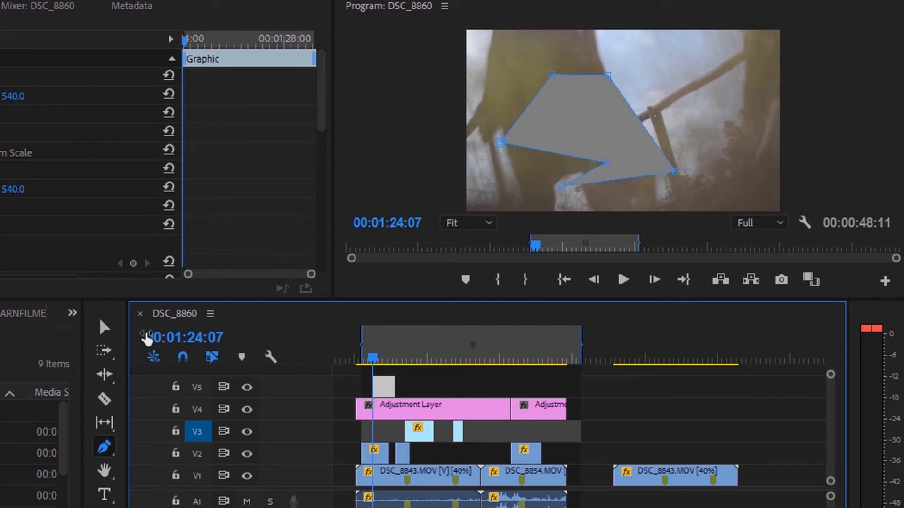
pyautogui.click(105, 328)
pyautogui.moveTo(389, 388); pyautogui.dragTo(430, 384)
pyautogui.click(429, 357)
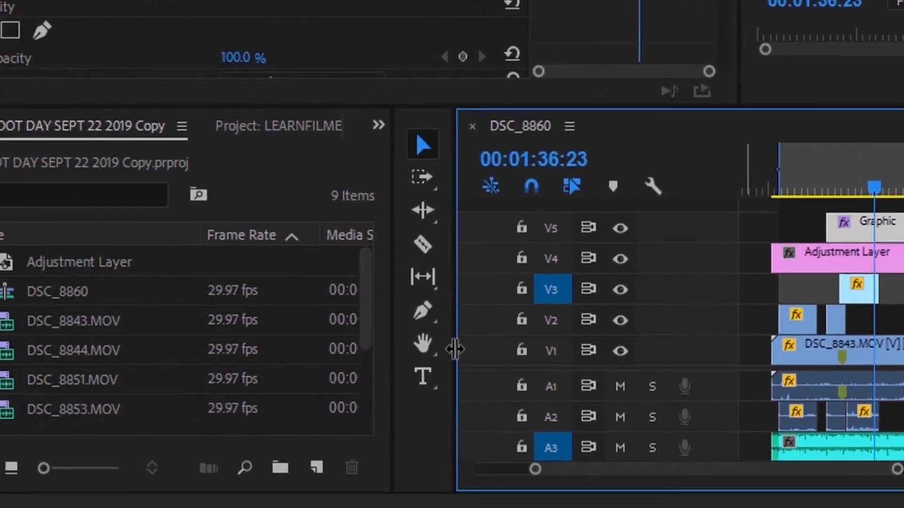
# Step: Pan the timeline back and forth with the Hand tool
pyautogui.click(306, 390)
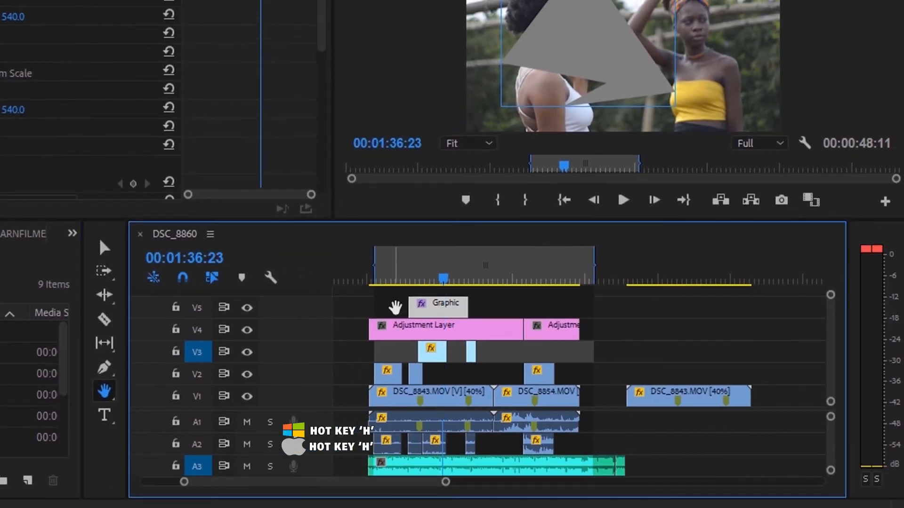
pyautogui.moveTo(768, 240); pyautogui.dragTo(841, 233)
pyautogui.moveTo(448, 303); pyautogui.dragTo(88, 314)
pyautogui.moveTo(357, 323); pyautogui.dragTo(710, 312)
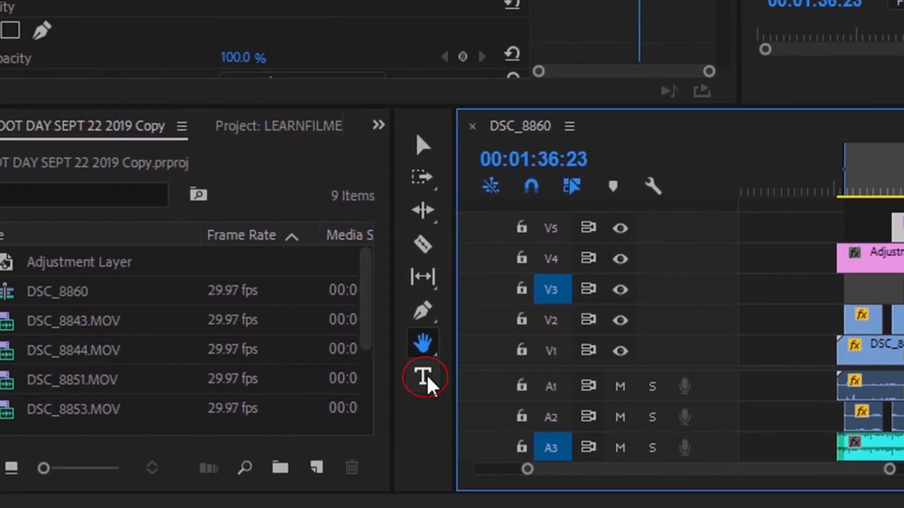
# Step: Add the title LEARNFILMEDITING to the frame at 00:01:45:03 with the Type tool, and lengthen its clip on V5
pyautogui.click(423, 379)
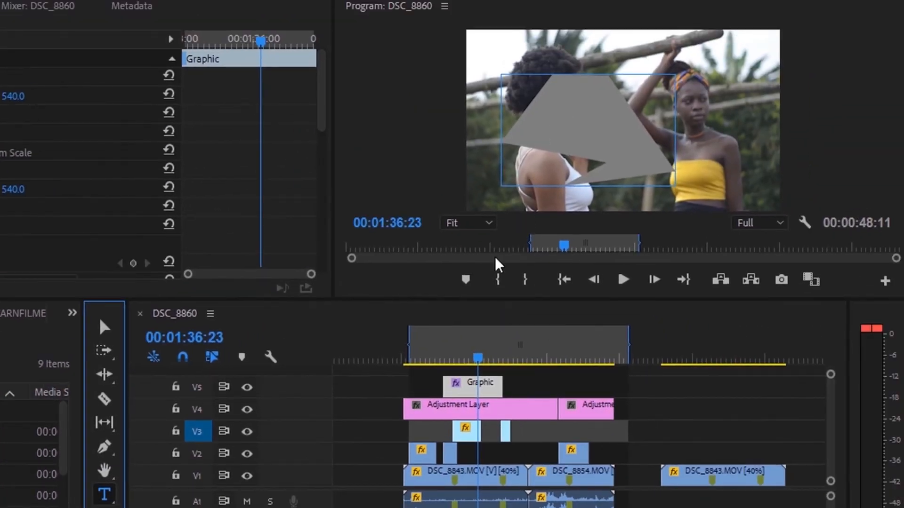
pyautogui.moveTo(479, 356); pyautogui.dragTo(513, 355)
pyautogui.click(515, 361)
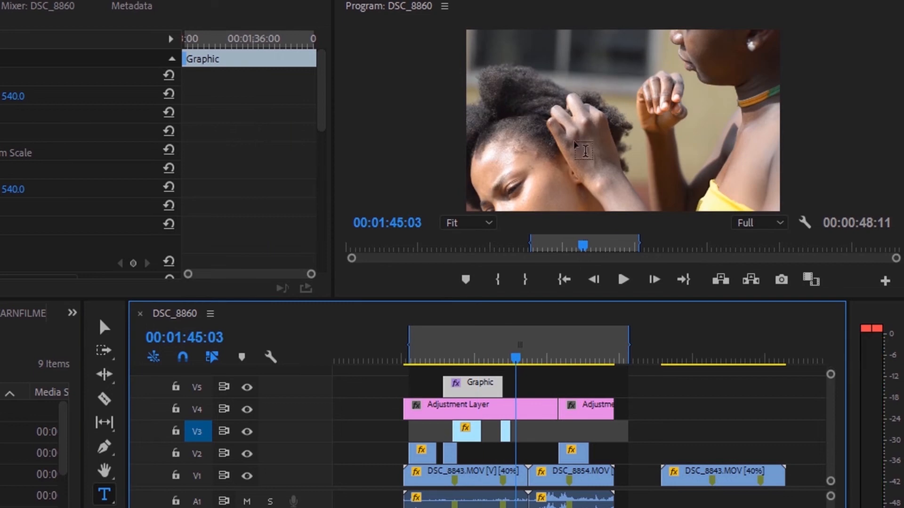
pyautogui.click(580, 113)
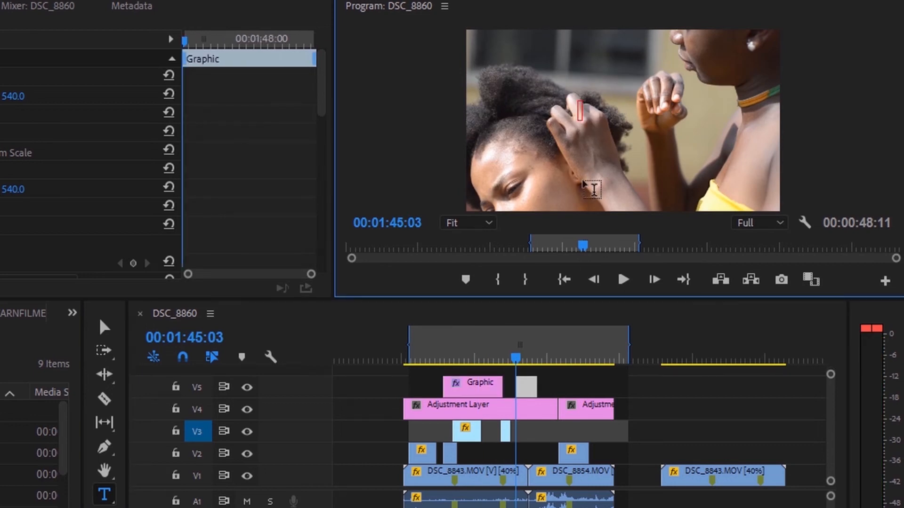
pyautogui.write('LEARNFILMEDITING')
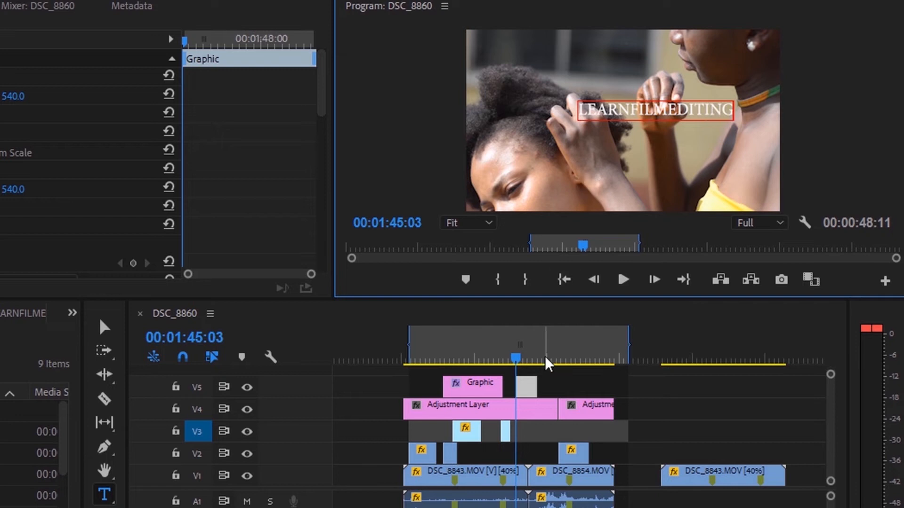
pyautogui.moveTo(537, 386); pyautogui.dragTo(568, 386)
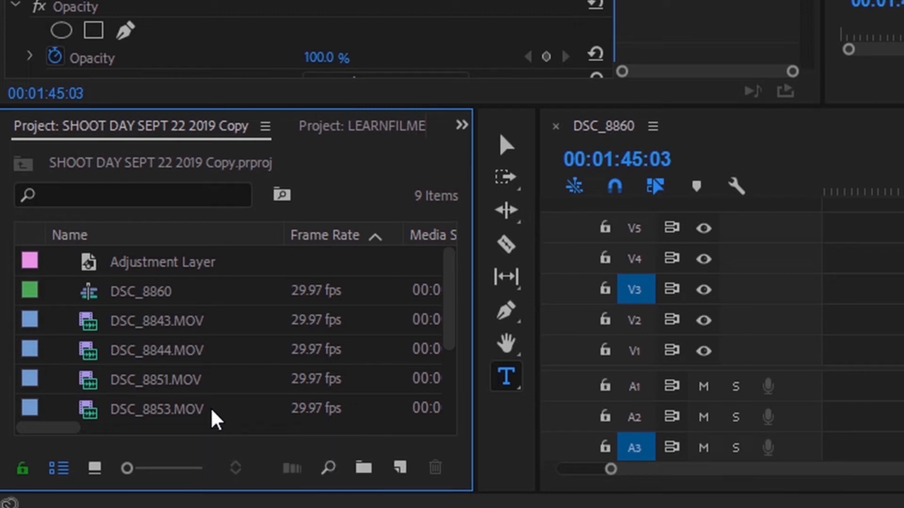
# Step: Examine the type, format, start, end and duration information of several timeline clips, ending with DSC_8854.MOV
pyautogui.click(461, 126)
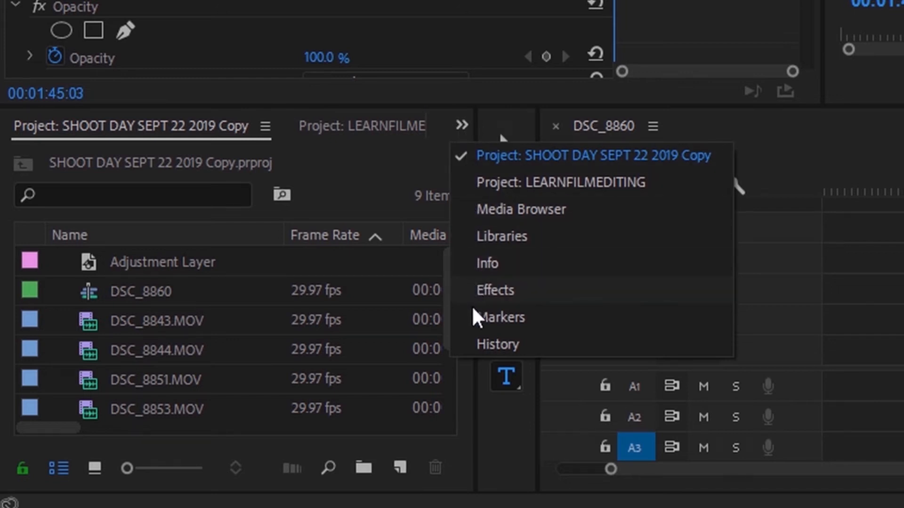
pyautogui.click(475, 267)
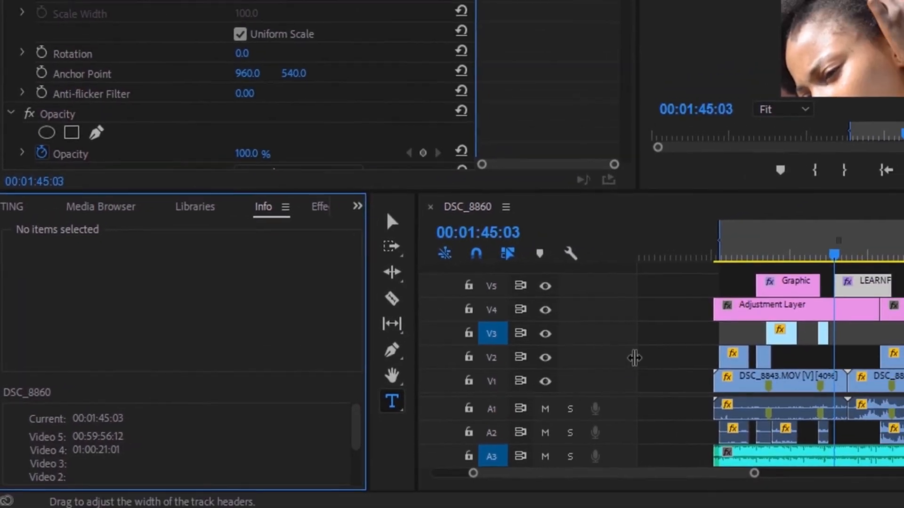
pyautogui.click(767, 383)
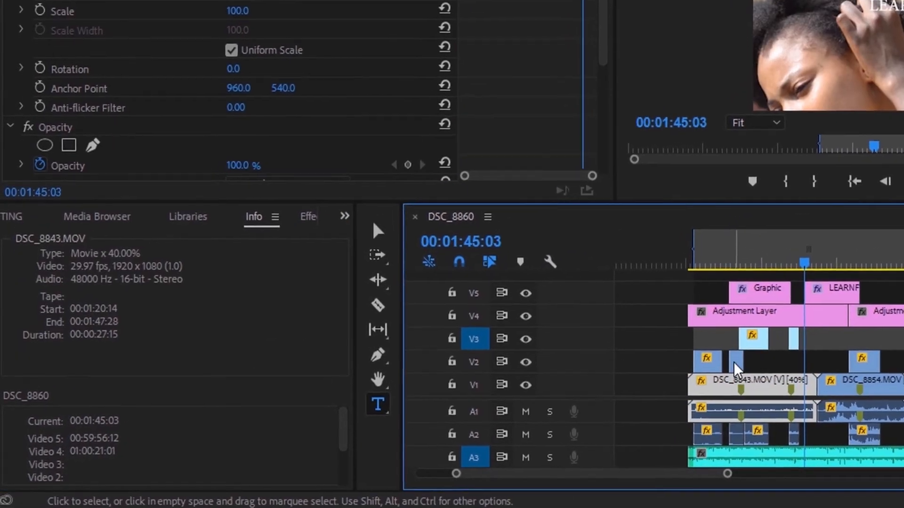
pyautogui.click(708, 365)
pyautogui.click(723, 346)
pyautogui.click(899, 325)
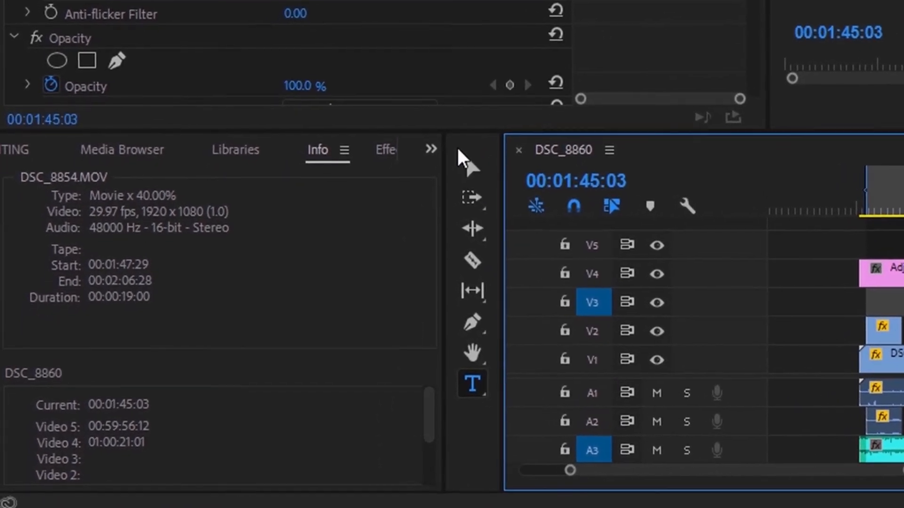
# Step: Create a custom effects bin named PRESET FILM
pyautogui.click(430, 148)
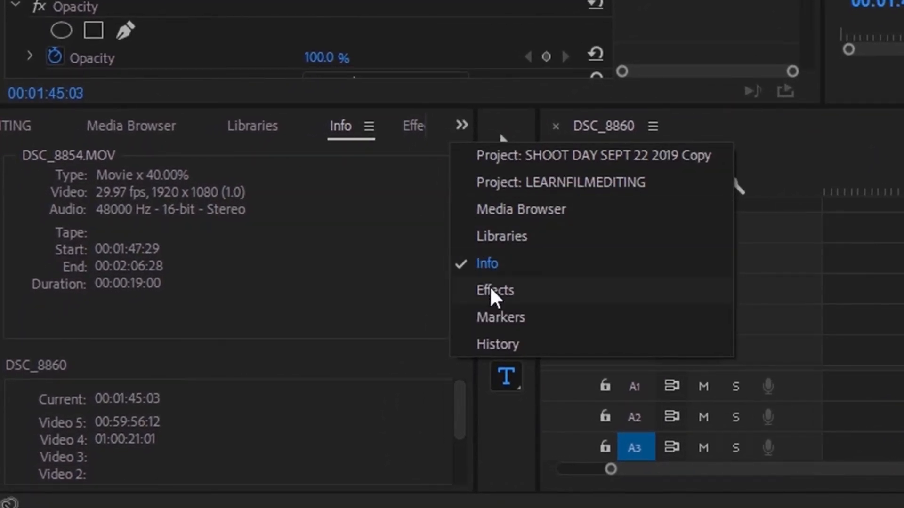
pyautogui.click(492, 291)
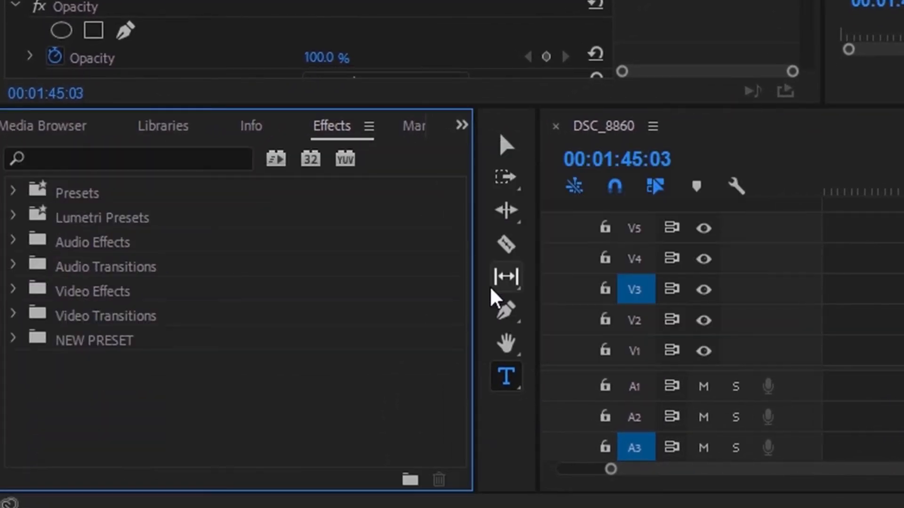
pyautogui.hotkey('ctrl', 's')
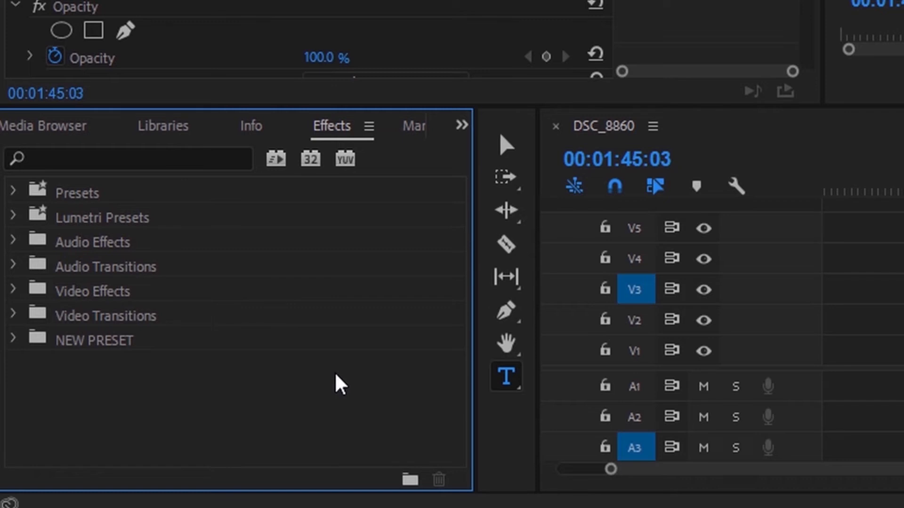
pyautogui.click(414, 484)
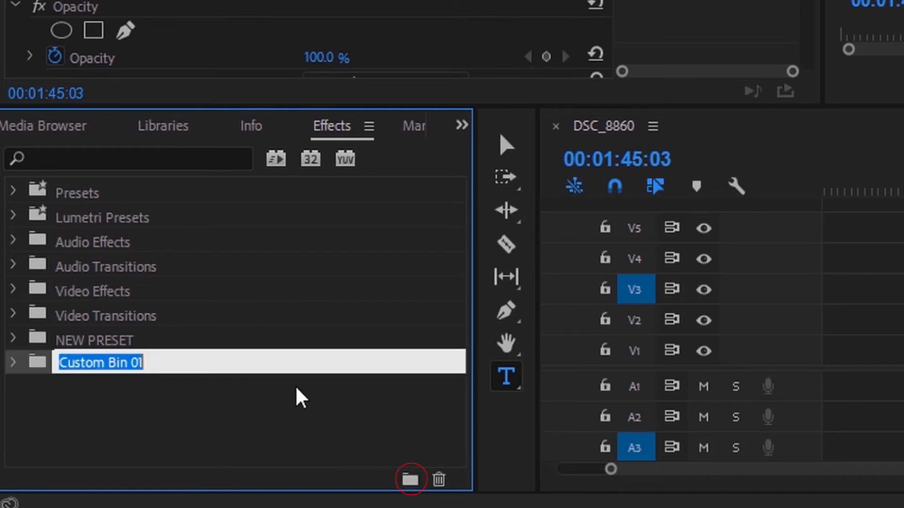
pyautogui.write('PRESET ')
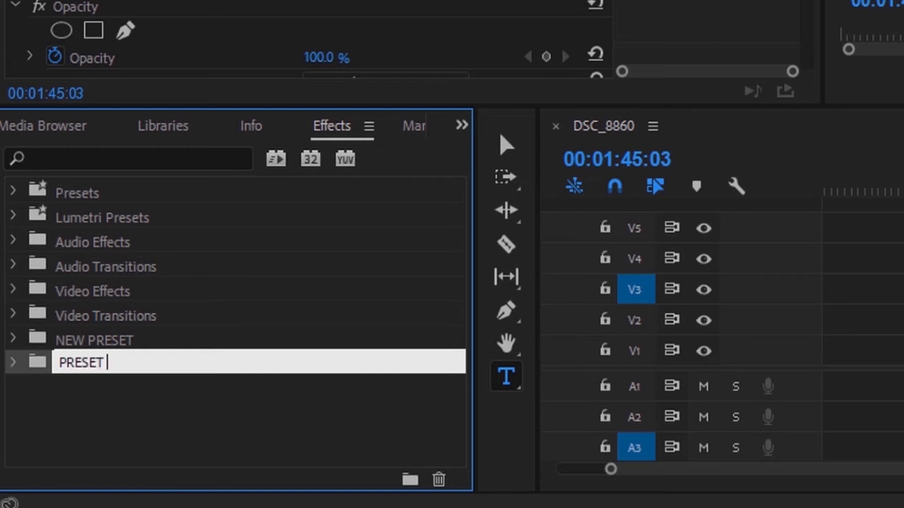
pyautogui.write('FILM')
pyautogui.press('Return')
# Step: Show the selected clip's markers and filter them by the green and lavender marker colors
pyautogui.click(461, 125)
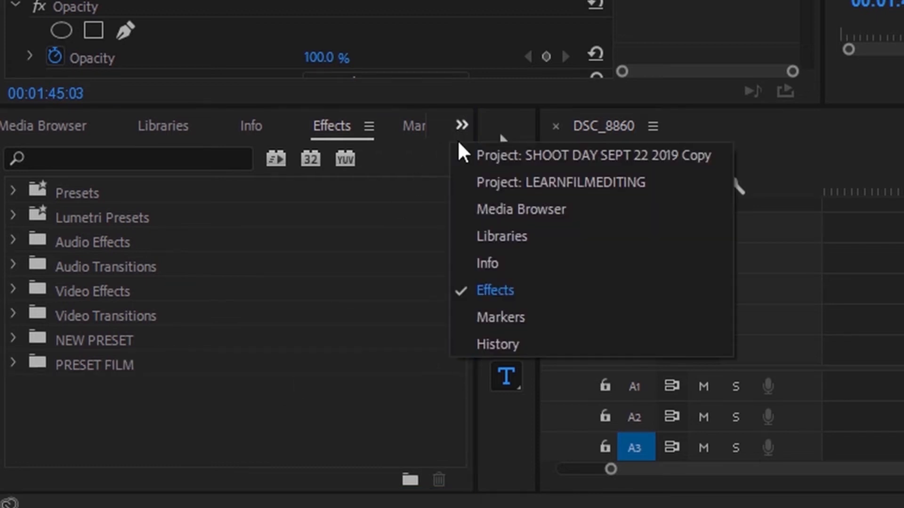
pyautogui.click(478, 317)
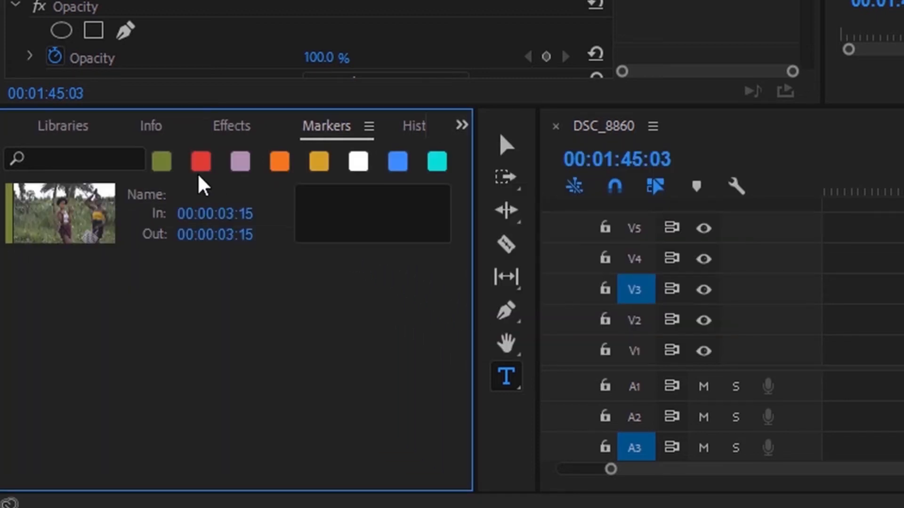
pyautogui.click(240, 166)
pyautogui.click(161, 164)
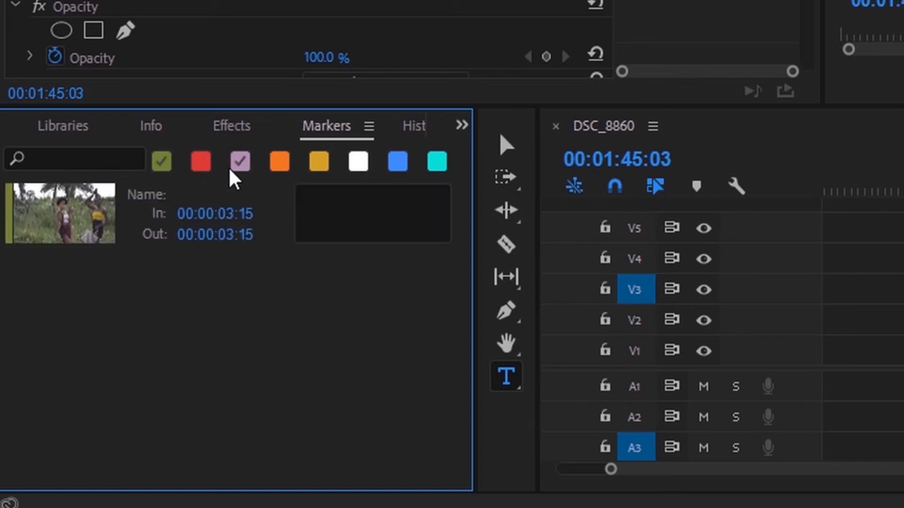
# Step: Review the project's editing history and its number of available undos
pyautogui.click(461, 125)
pyautogui.click(480, 345)
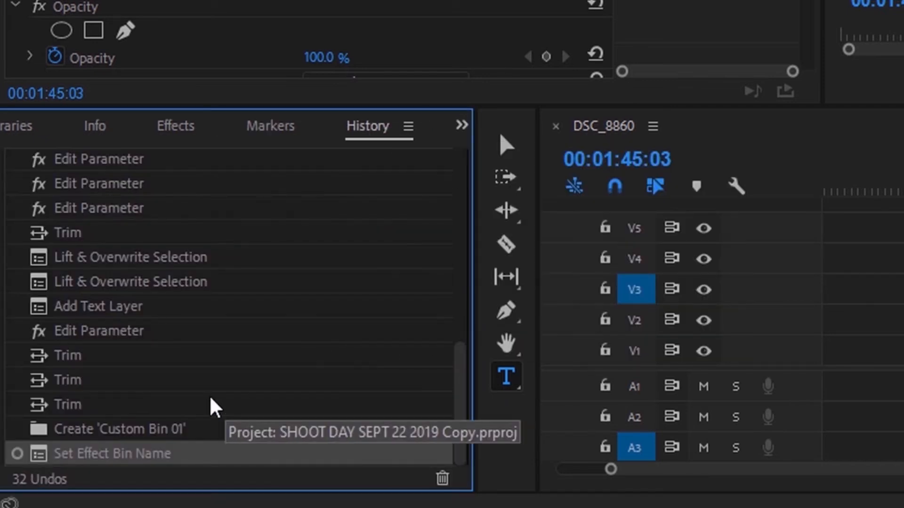
pyautogui.moveTo(455, 396); pyautogui.dragTo(446, 412)
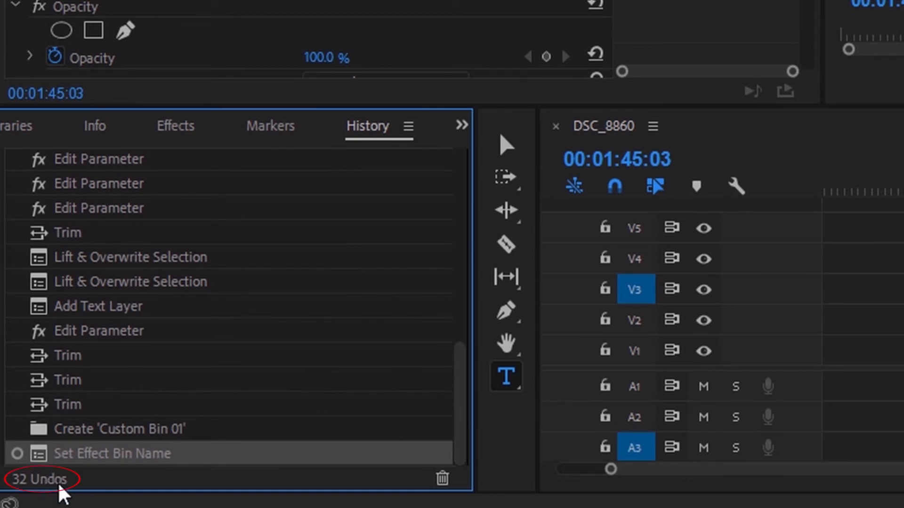
# Step: Show the contents of the SHOOT DAY SEPT 22 2019 Copy project and examine the search bin options without creating one
pyautogui.click(462, 125)
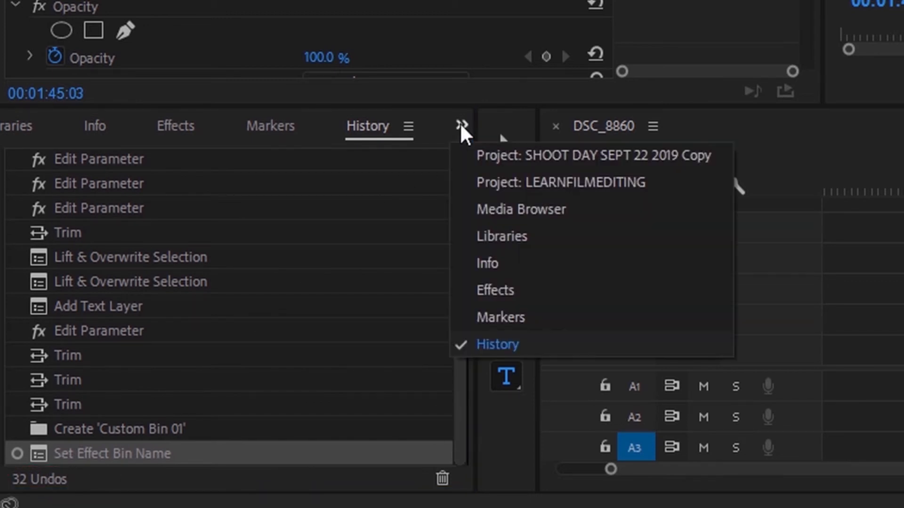
pyautogui.click(484, 158)
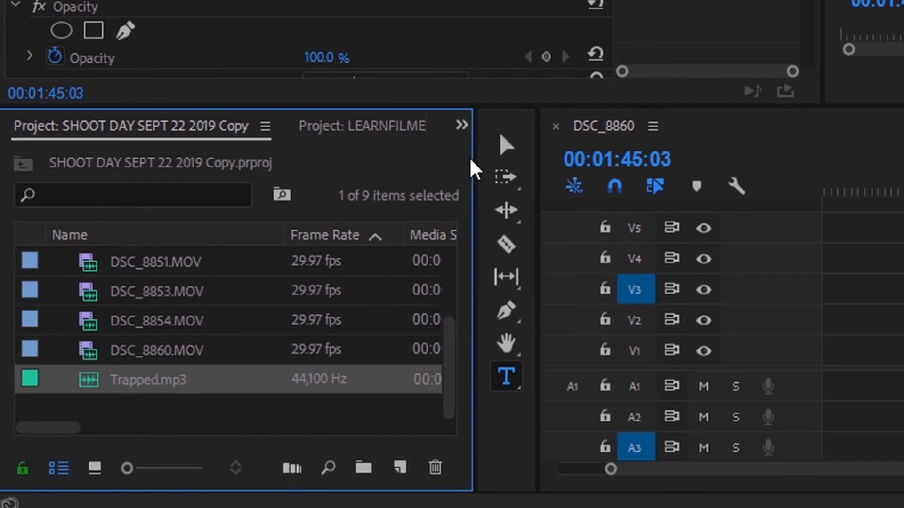
pyautogui.click(288, 200)
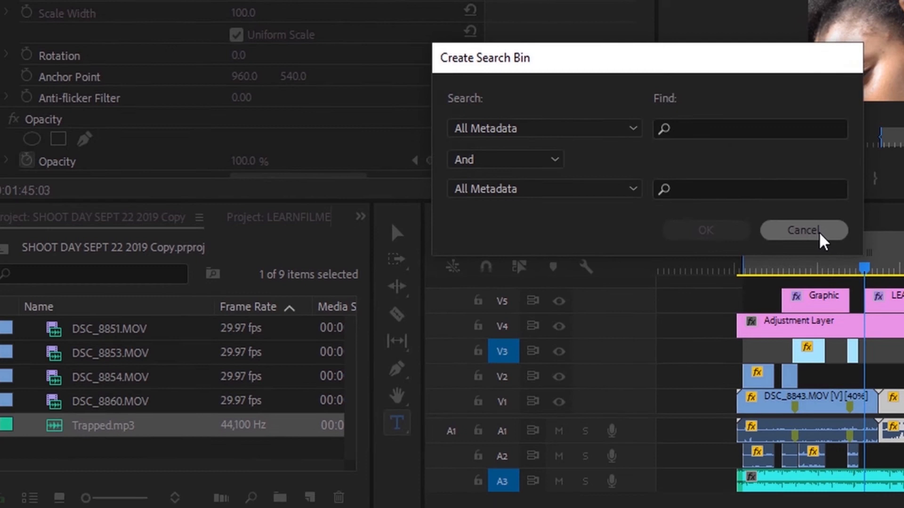
pyautogui.click(819, 233)
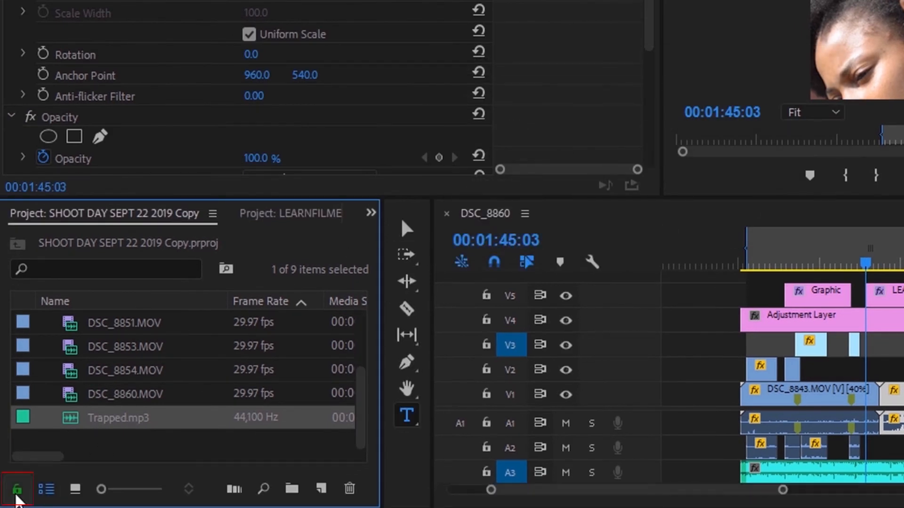
# Step: Try to switch the project to read-only mode, cancelling the change, and slightly enlarge the items in the project list
pyautogui.click(17, 492)
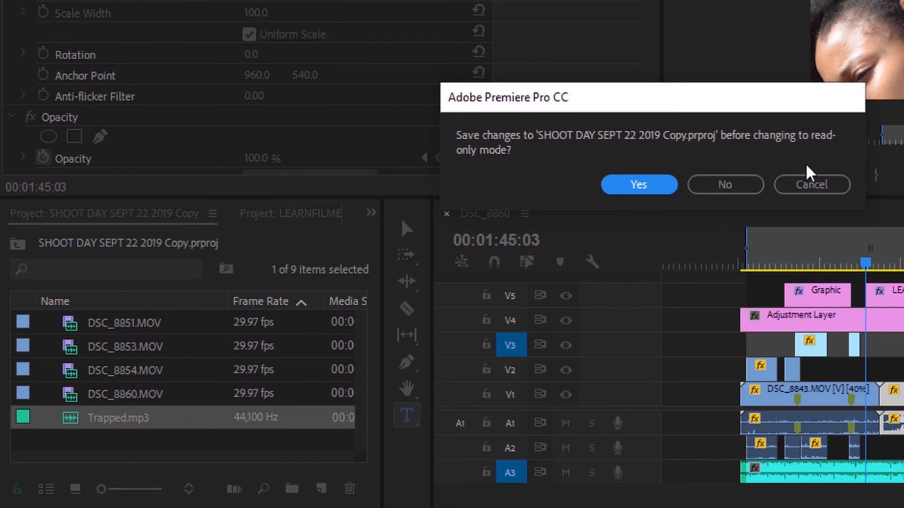
pyautogui.click(822, 193)
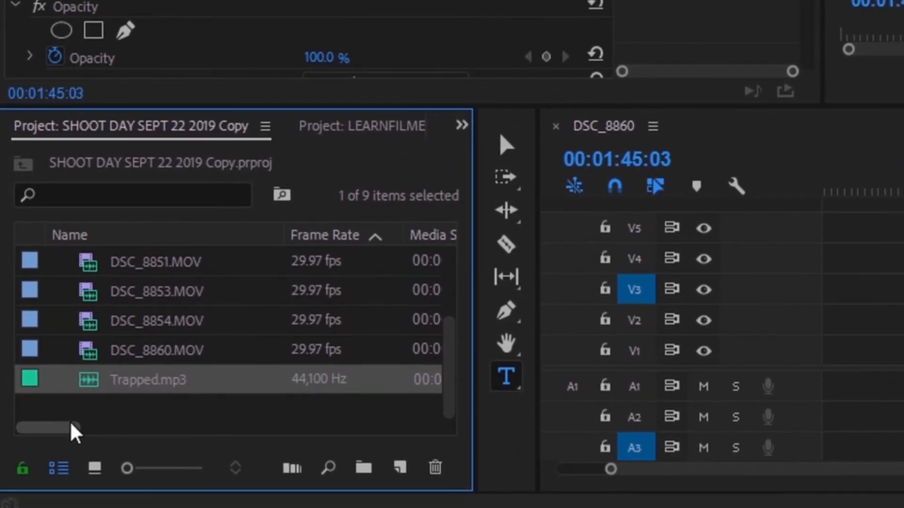
pyautogui.click(91, 463)
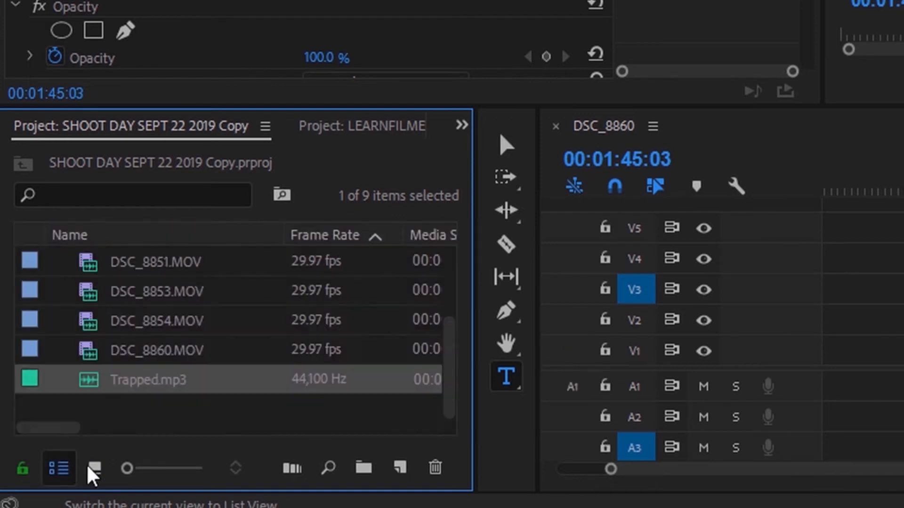
pyautogui.moveTo(126, 468); pyautogui.dragTo(138, 484)
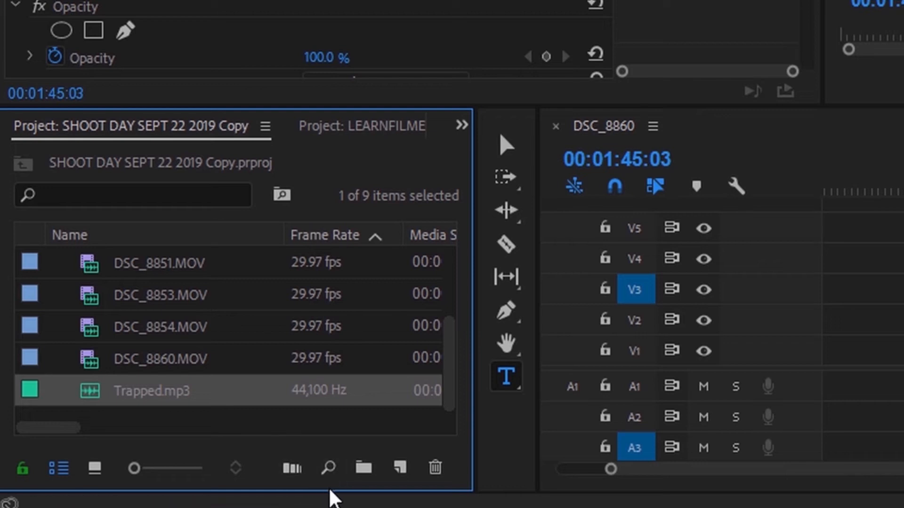
# Step: Automate DSC_8851, DSC_8853, DSC_8854 and DSC_8860 sequentially into the sequence at 00:04:12:24, overwriting with a 30-frame overlap and default transitions
pyautogui.keyDown('ctrl'); pyautogui.click(212, 332); pyautogui.keyUp('ctrl')
pyautogui.keyDown('ctrl'); pyautogui.click(166, 301); pyautogui.keyUp('ctrl')
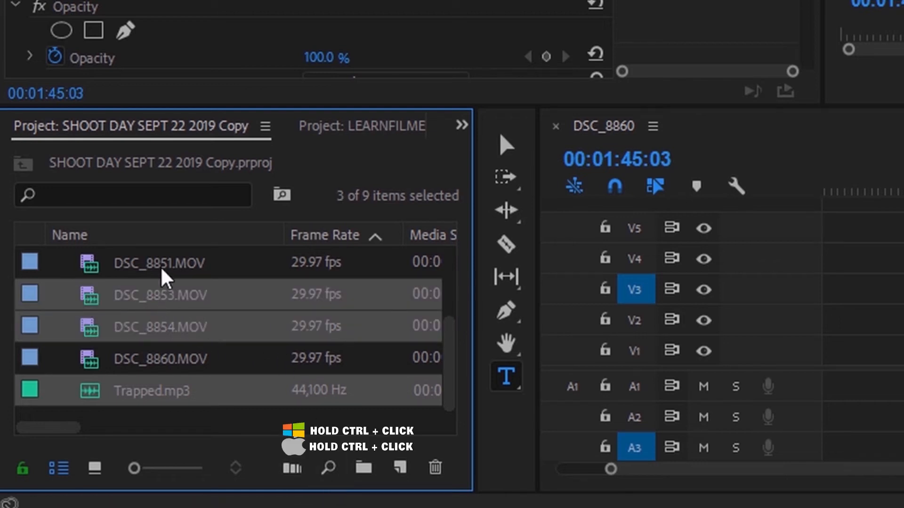
pyautogui.keyDown('ctrl'); pyautogui.click(141, 263); pyautogui.keyUp('ctrl')
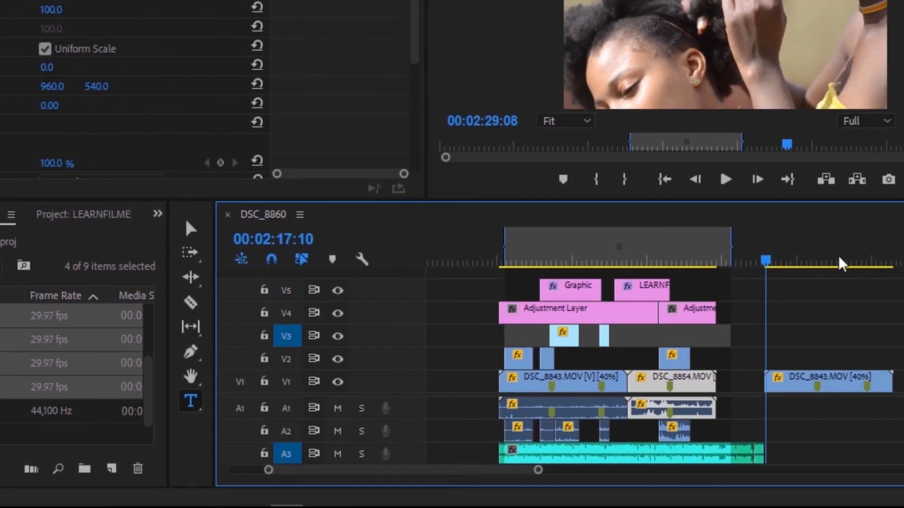
pyautogui.moveTo(839, 257); pyautogui.dragTo(871, 258)
pyautogui.scroll(-3, 837, 280)
pyautogui.scroll(-5, 708, 290)
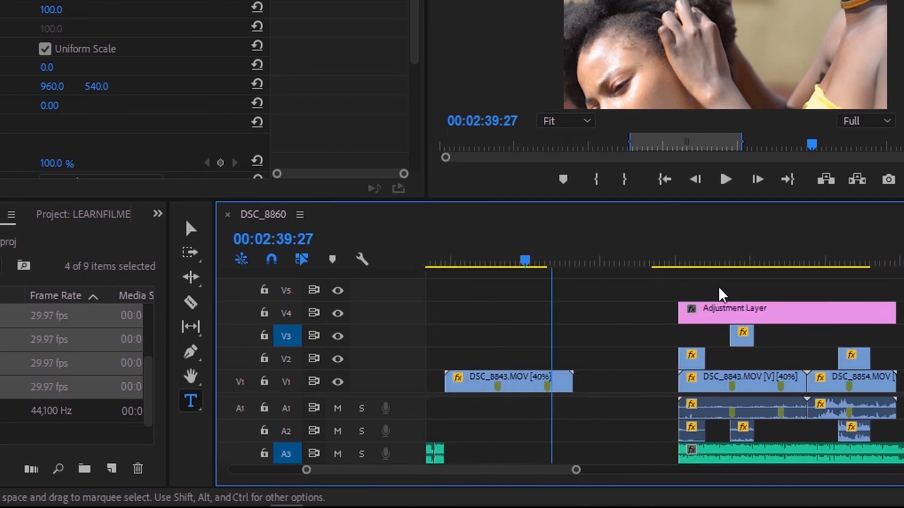
pyautogui.moveTo(807, 258); pyautogui.dragTo(826, 260)
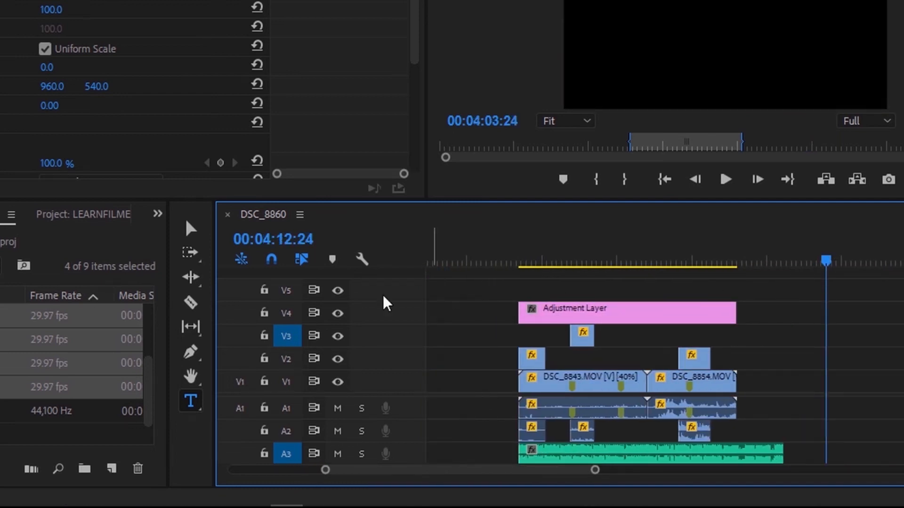
pyautogui.click(32, 470)
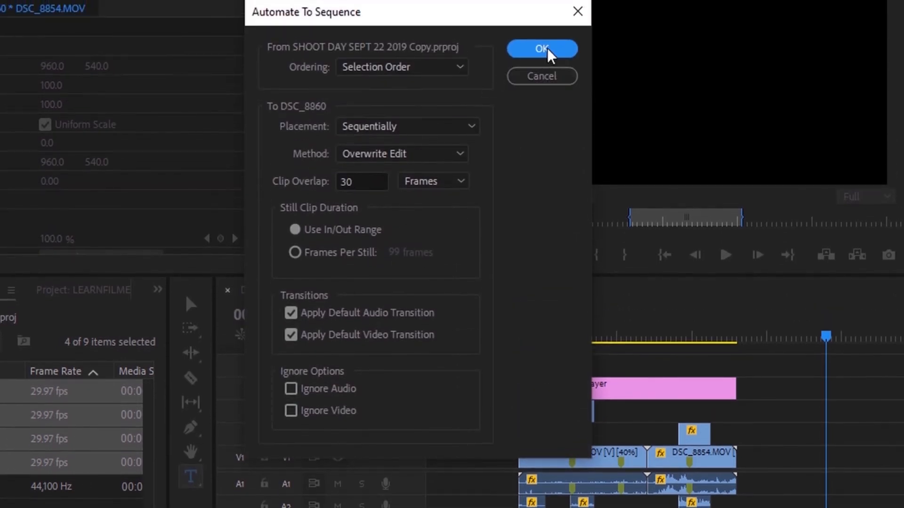
pyautogui.click(546, 48)
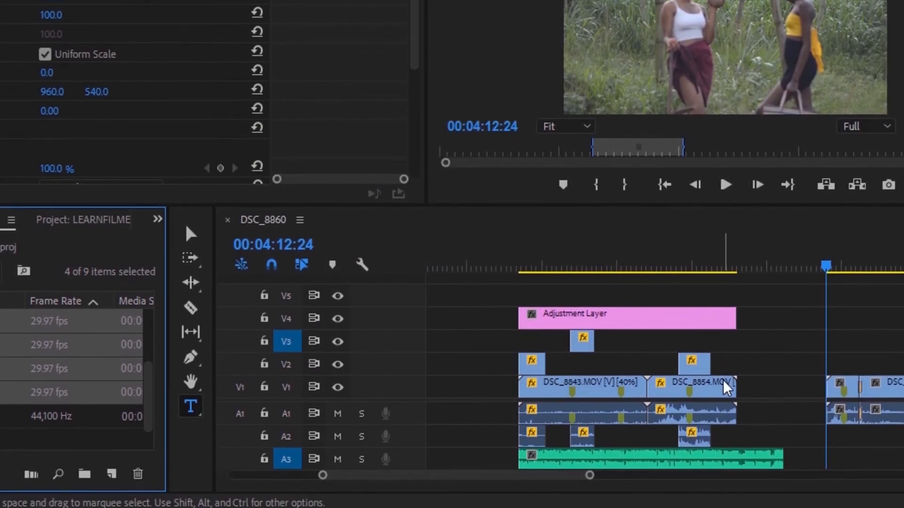
# Step: Review the clips placed at the end of the sequence and return the playhead to 00:01:45:26
pyautogui.hscroll(4, 725, 382)
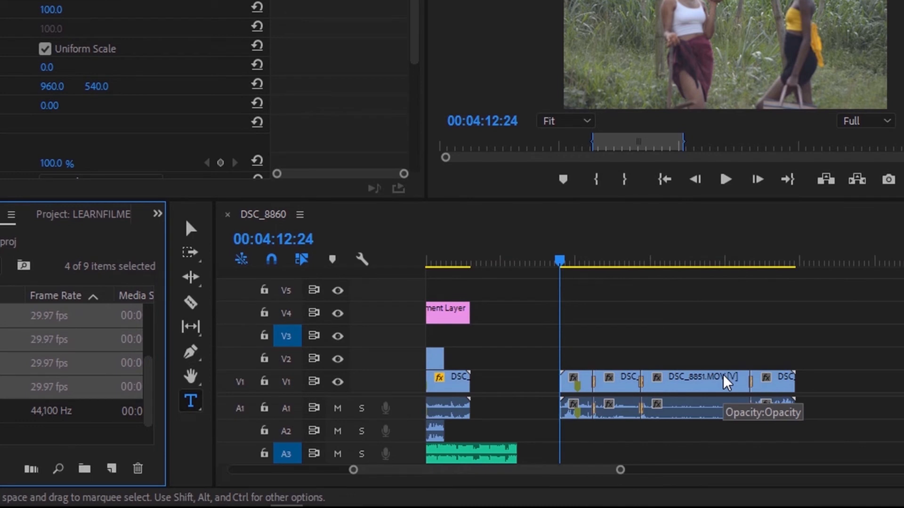
pyautogui.hscroll(-4, 687, 372)
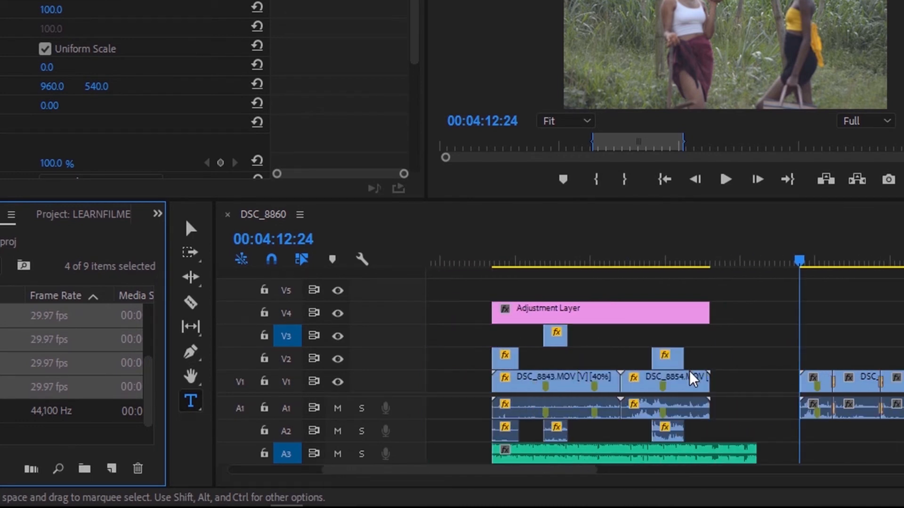
pyautogui.hscroll(-5, 681, 353)
pyautogui.click(484, 244)
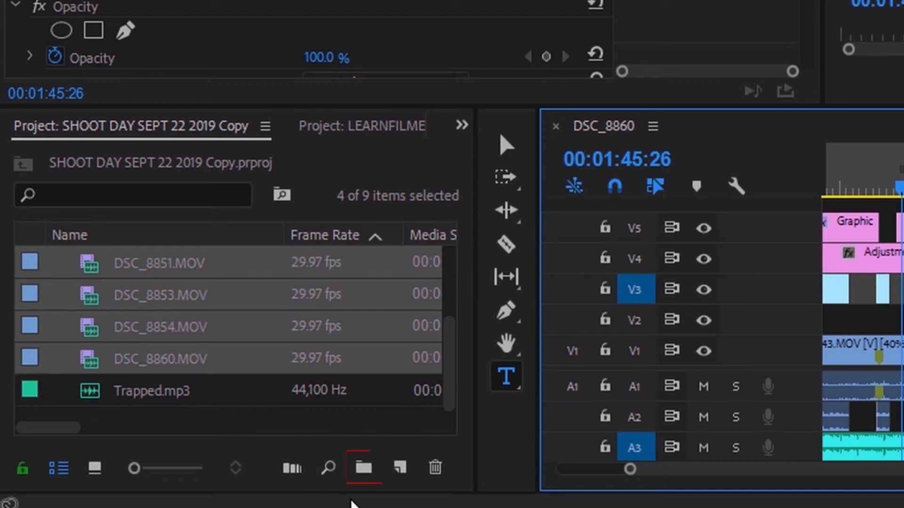
# Step: Create a new project bin named FILMEDIT
pyautogui.click(366, 477)
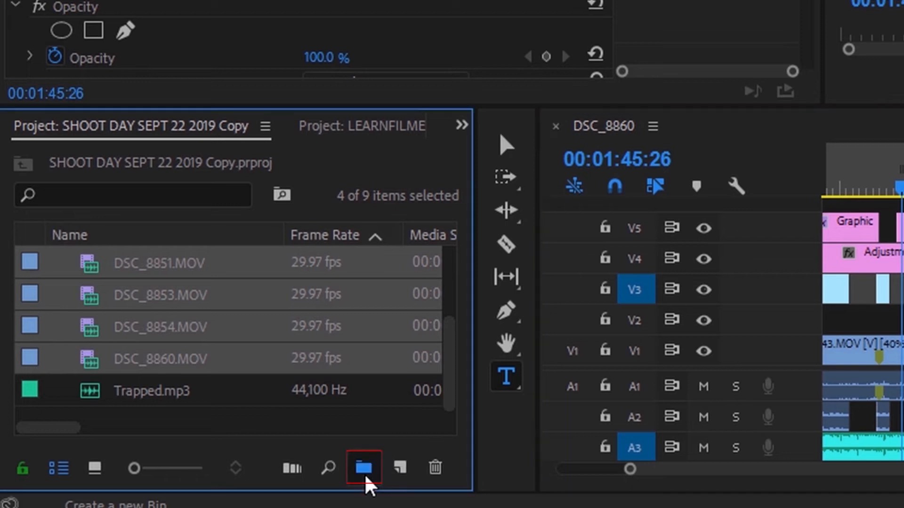
pyautogui.write('FILM')
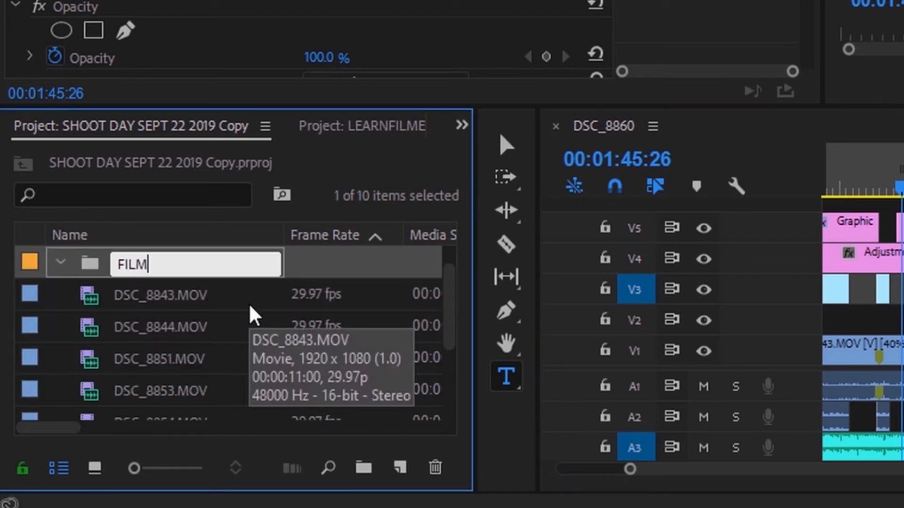
pyautogui.write('EDDI')
pyautogui.press('Tab')
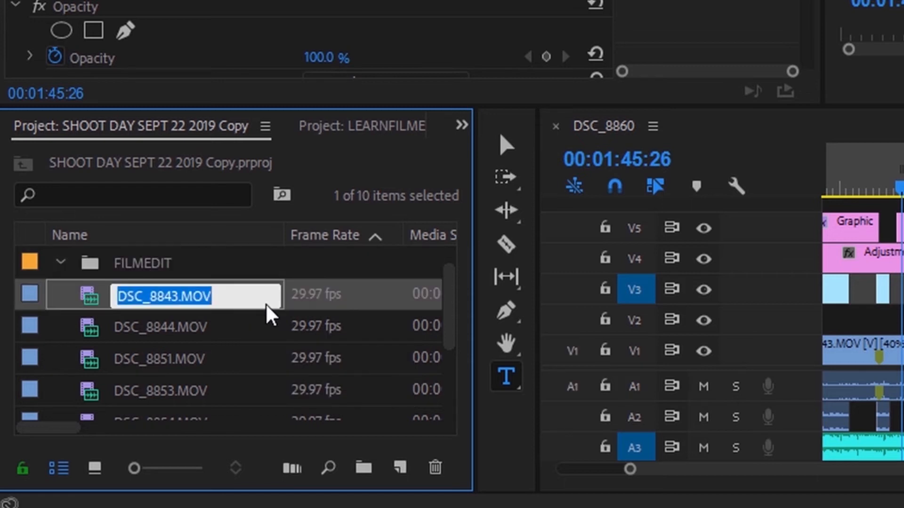
# Step: Move DSC_8843.MOV, DSC_8844.MOV and the Adjustment Layer into the FILMEDIT bin and leave the bin collapsed
pyautogui.click(213, 326)
pyautogui.moveTo(100, 326); pyautogui.dragTo(121, 296)
pyautogui.moveTo(147, 357); pyautogui.dragTo(147, 298)
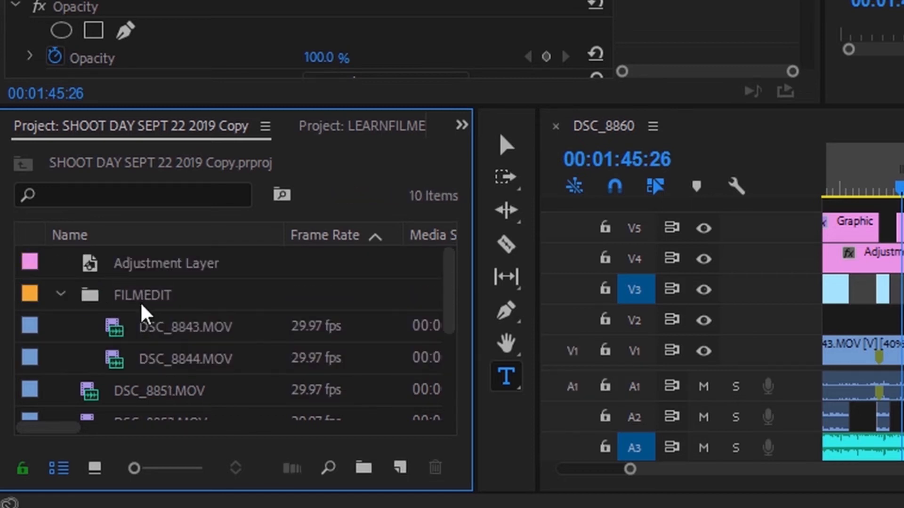
pyautogui.click(71, 296)
pyautogui.moveTo(115, 263); pyautogui.dragTo(66, 301)
pyautogui.click(60, 262)
pyautogui.click(60, 262)
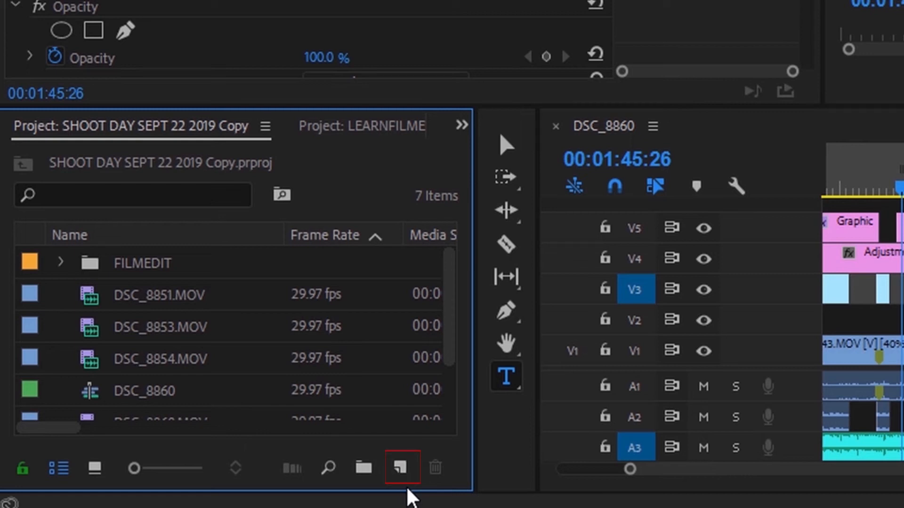
# Step: Look through the types of new items that can be created in the project
pyautogui.click(400, 468)
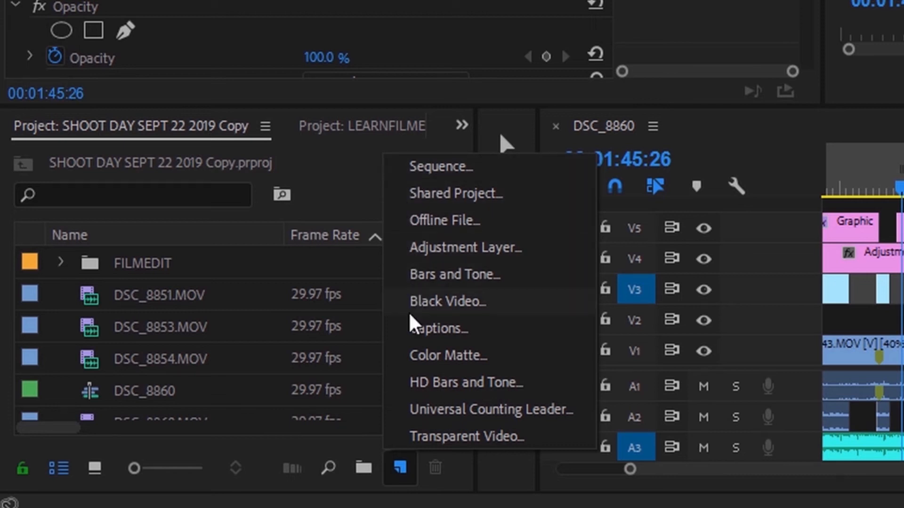
pyautogui.click(403, 468)
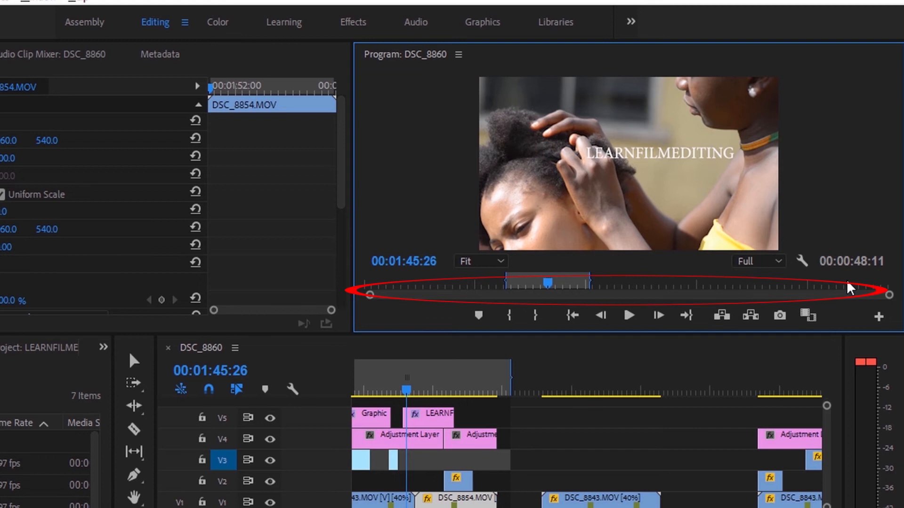
# Step: Play the sequence from 00:01:40:02 and scrub through the Program monitor, stopping at 00:01:57:04
pyautogui.click(539, 284)
pyautogui.press('space')
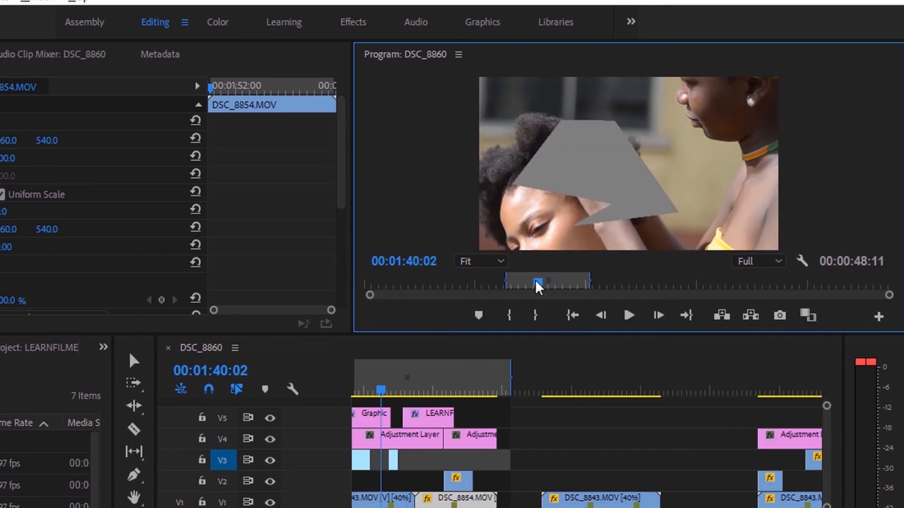
pyautogui.click(551, 283)
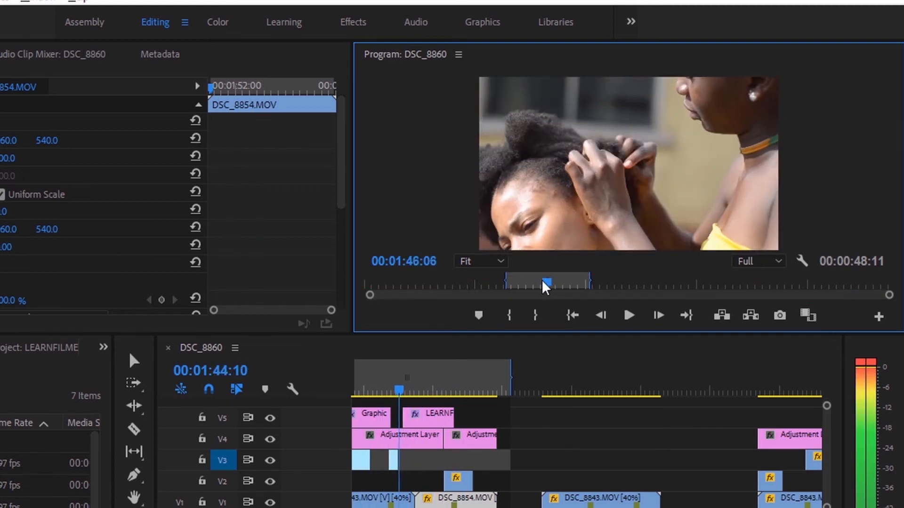
pyautogui.click(539, 283)
pyautogui.moveTo(552, 284); pyautogui.dragTo(569, 283)
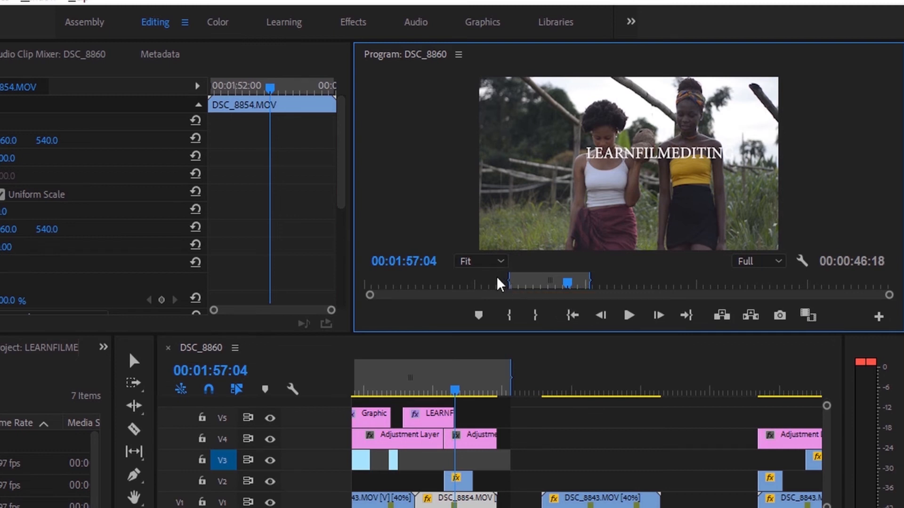
# Step: Try the Program monitor at 75% and 100% zoom and restore it to Fit
pyautogui.click(483, 262)
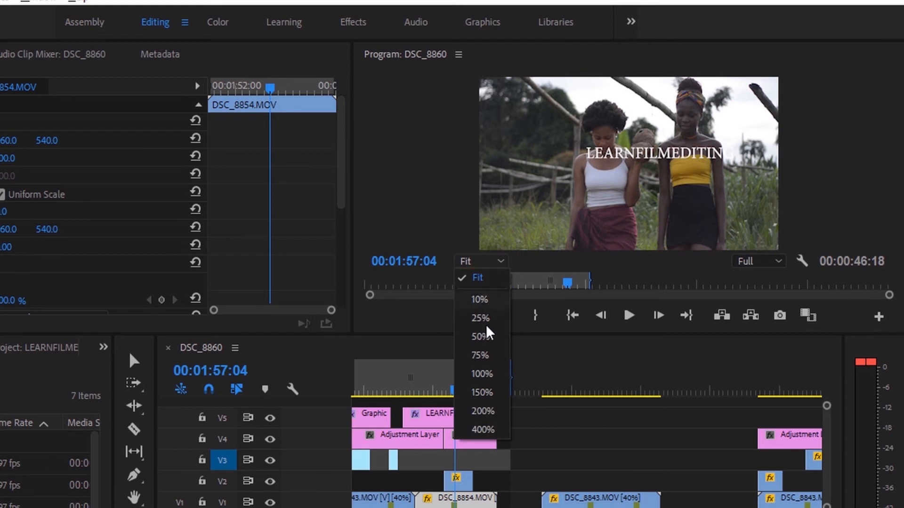
pyautogui.click(490, 355)
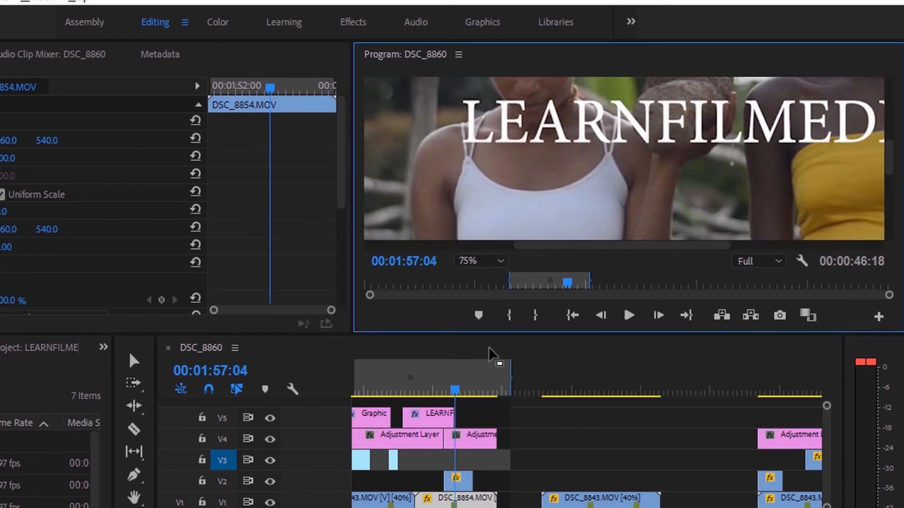
pyautogui.click(478, 263)
pyautogui.click(487, 374)
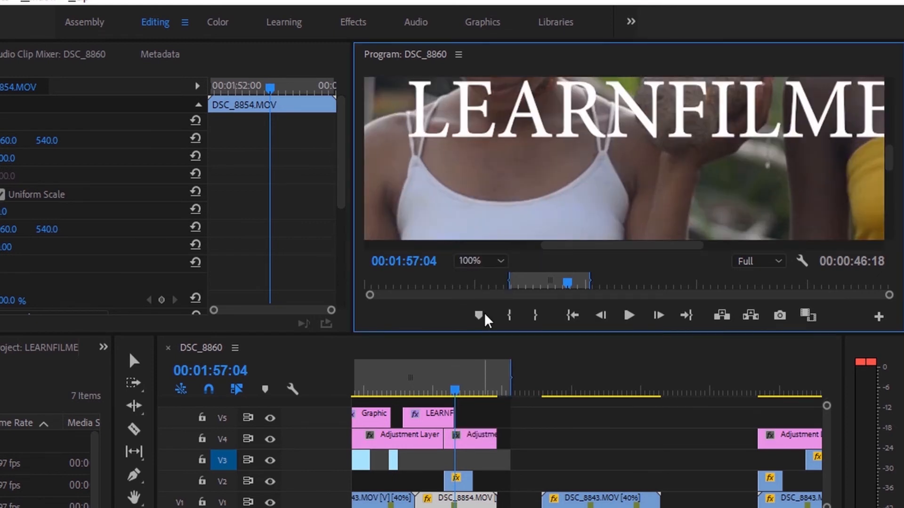
pyautogui.click(484, 262)
pyautogui.press('Escape')
pyautogui.click(485, 284)
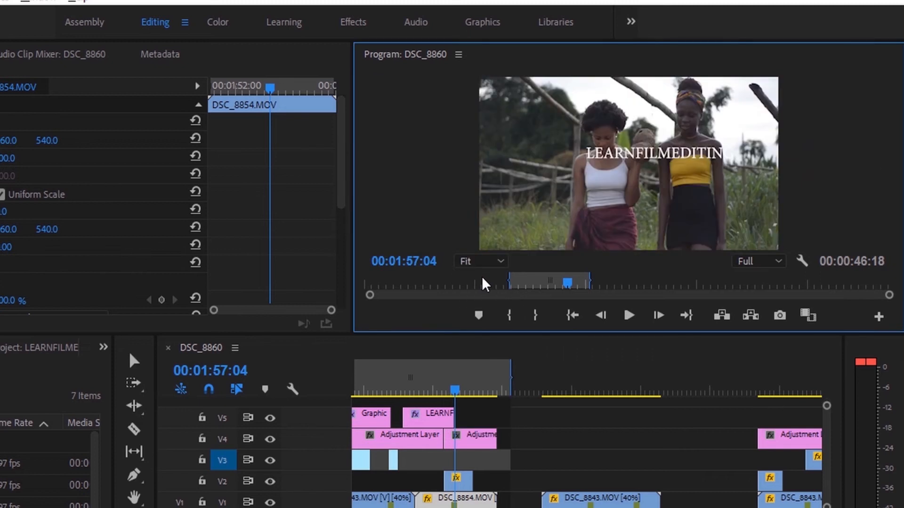
# Step: Try a playback resolution of 1/4 in the Program monitor and restore it to Full
pyautogui.click(755, 266)
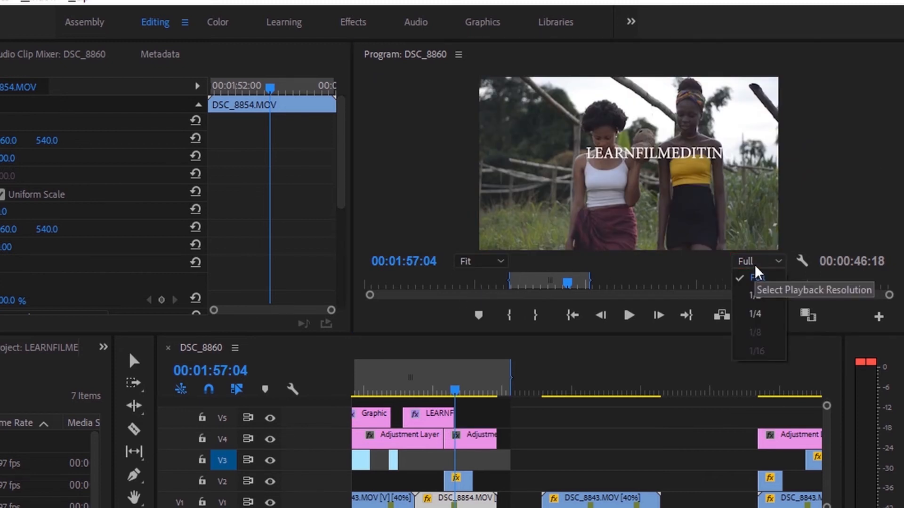
pyautogui.click(763, 318)
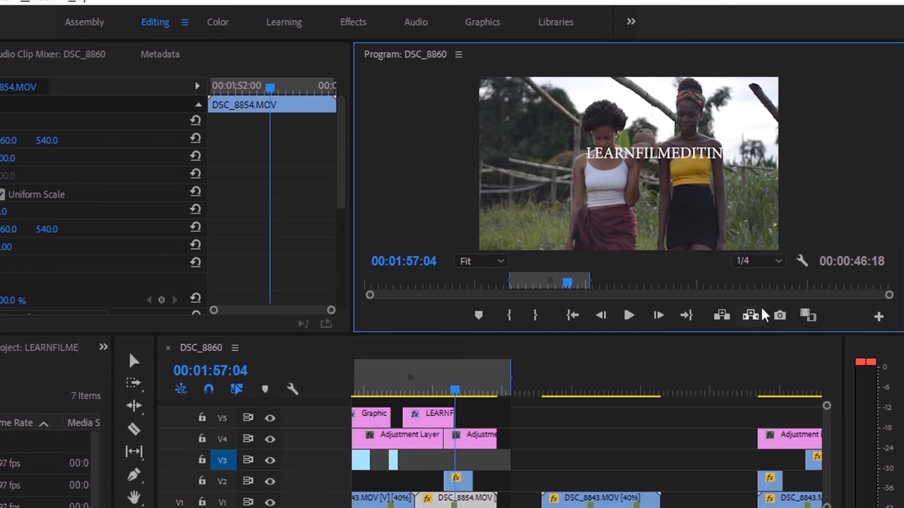
pyautogui.click(753, 262)
pyautogui.click(759, 278)
# Step: Examine the Program monitor's display and playback settings without changing any option
pyautogui.click(801, 260)
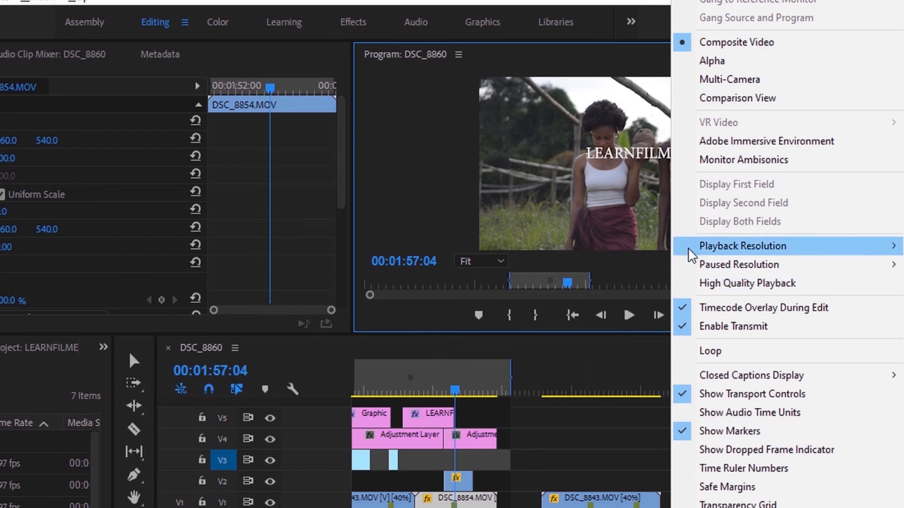
pyautogui.click(631, 64)
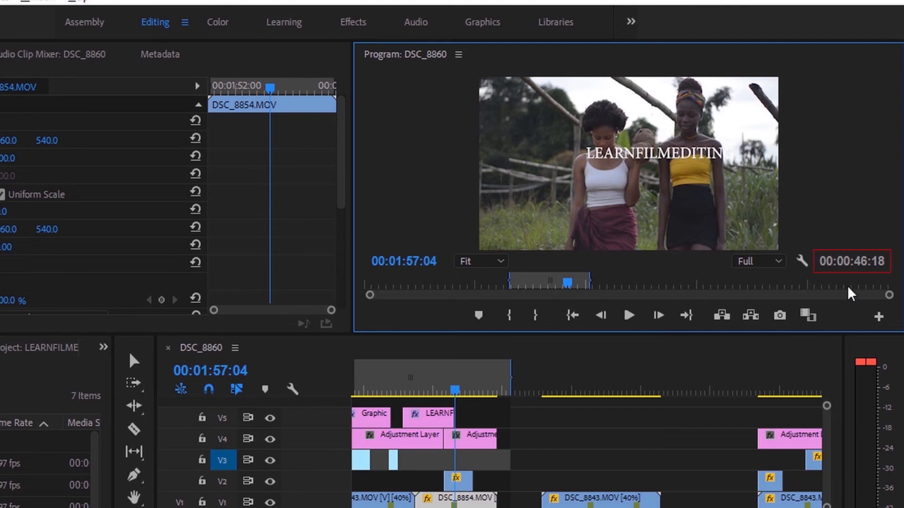
# Step: Extend the In/Out range on the timeline ruler at both ends until its duration reads 00:10:05:16
pyautogui.scroll(3, 428, 408)
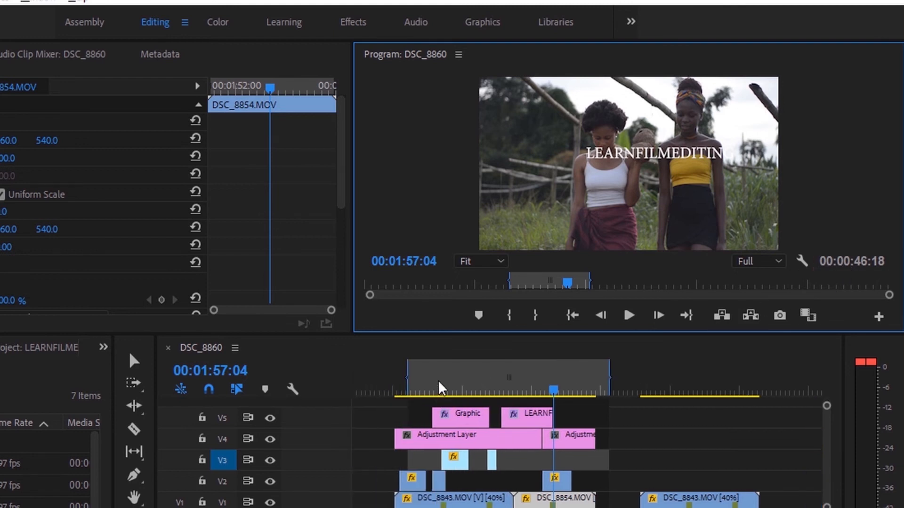
pyautogui.moveTo(408, 378)
pyautogui.mouseDown()
pyautogui.moveTo(377, 372)
pyautogui.moveTo(494, 368)
pyautogui.moveTo(399, 369)
pyautogui.mouseUp()
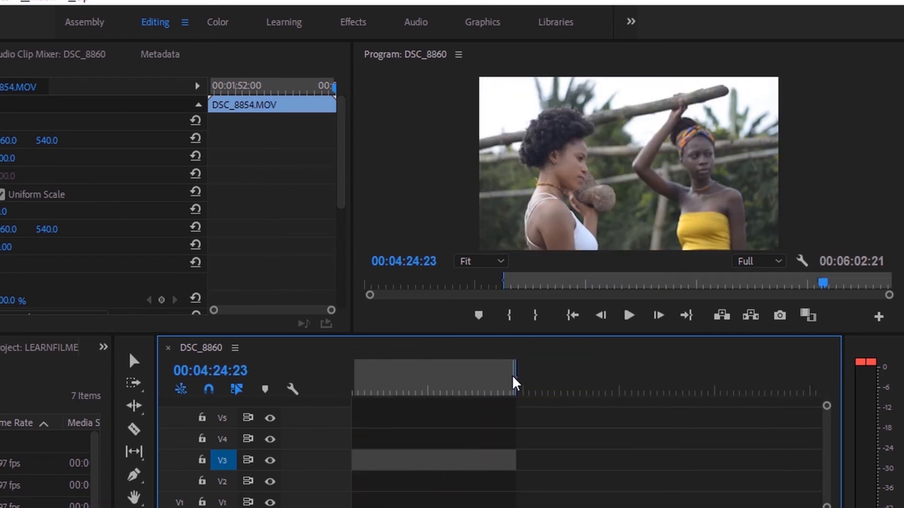
pyautogui.moveTo(515, 377); pyautogui.dragTo(718, 367)
pyautogui.scroll(-3, 617, 389)
pyautogui.moveTo(471, 373); pyautogui.dragTo(633, 377)
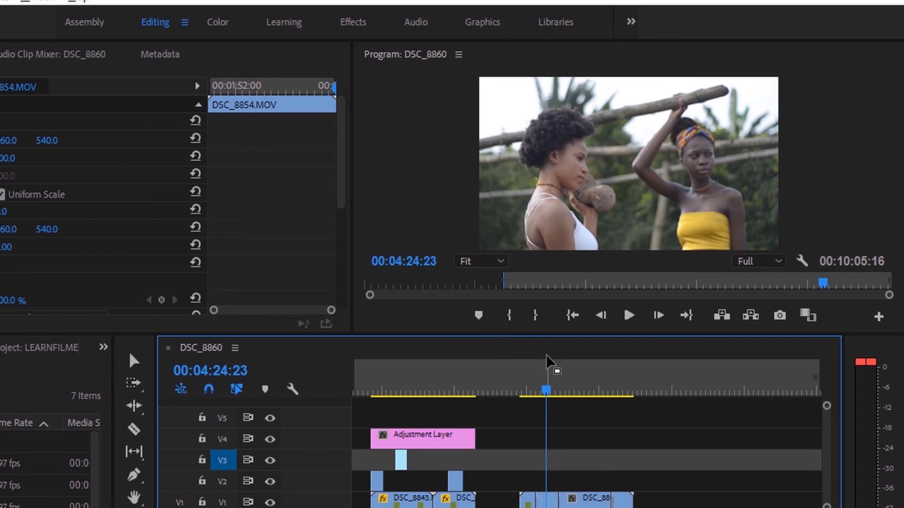
# Step: Add a sequence marker at 00:04:24:23, open its marker settings and delete it there
pyautogui.click(480, 320)
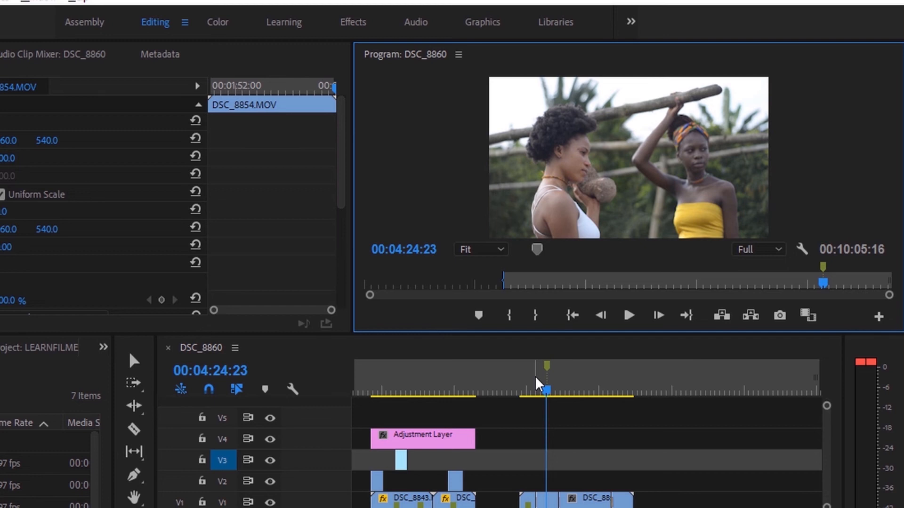
pyautogui.moveTo(539, 385)
pyautogui.mouseDown()
pyautogui.moveTo(560, 394)
pyautogui.moveTo(536, 395)
pyautogui.moveTo(549, 393)
pyautogui.mouseUp()
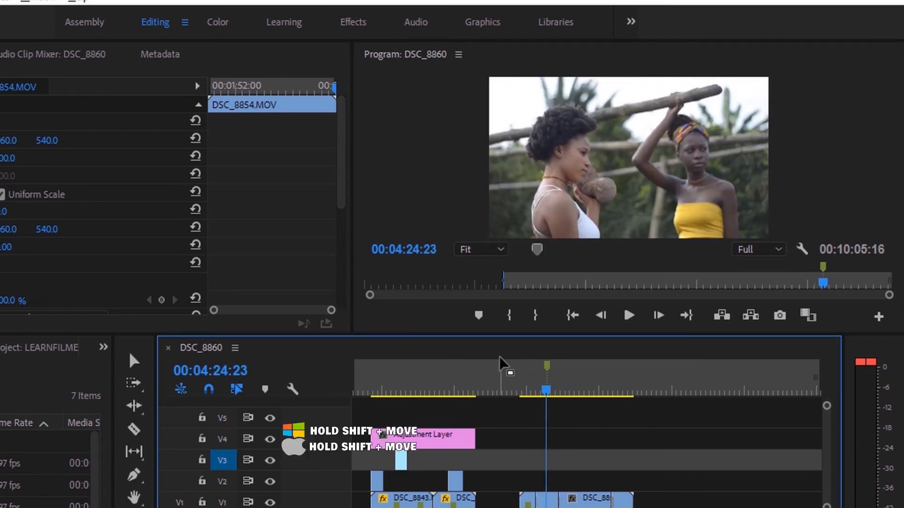
pyautogui.click(478, 316)
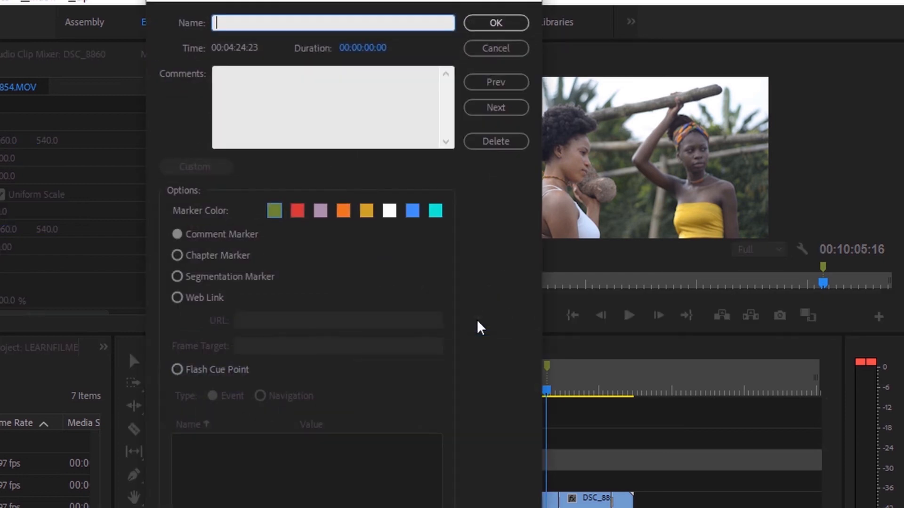
pyautogui.click(478, 141)
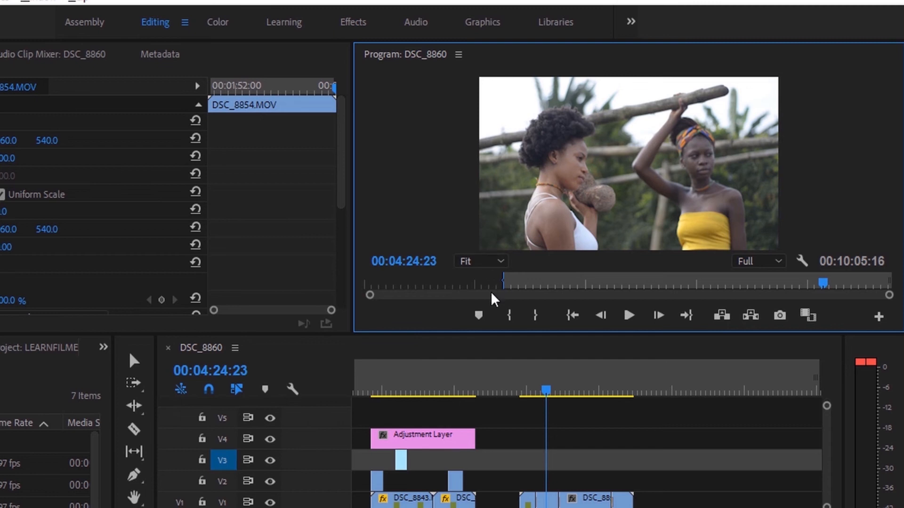
# Step: Try marking an In point at 00:04:24:23 and an Out point at 00:05:00:10, and remove both marks
pyautogui.click(510, 316)
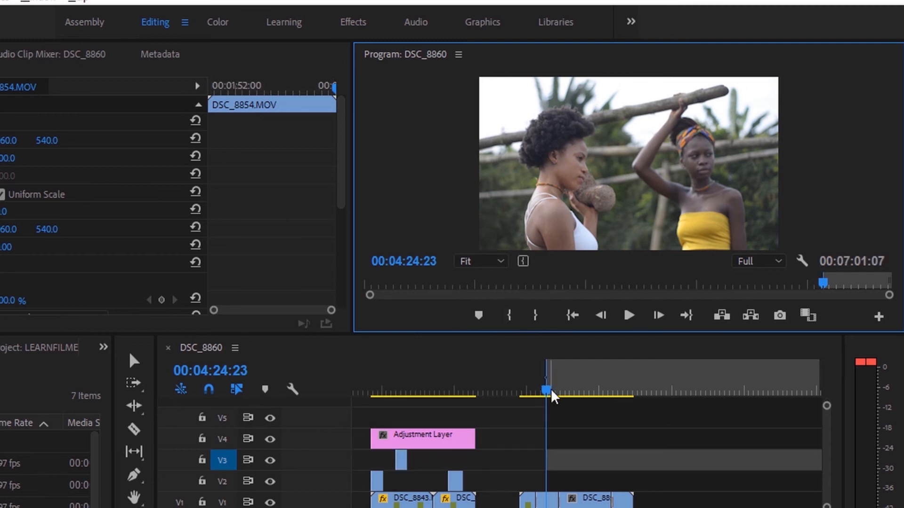
pyautogui.moveTo(547, 390); pyautogui.dragTo(629, 396)
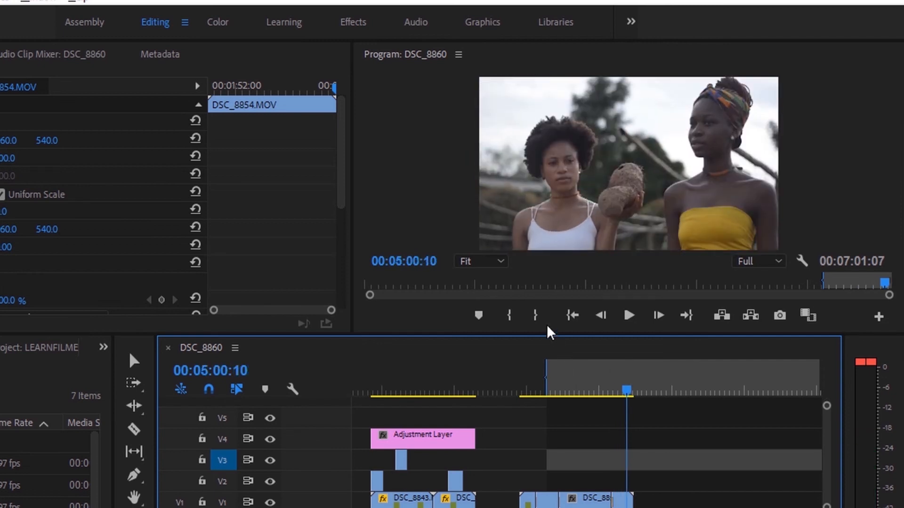
pyautogui.click(535, 315)
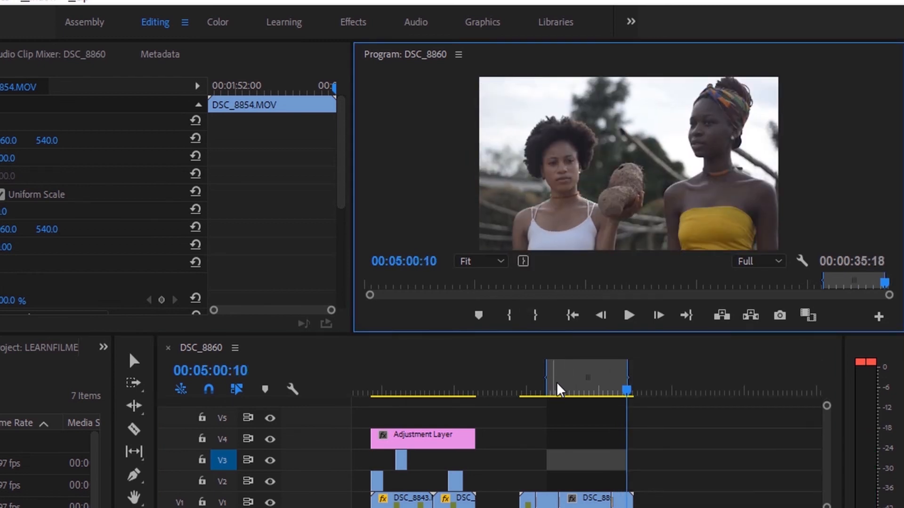
pyautogui.moveTo(552, 390); pyautogui.dragTo(520, 394)
pyautogui.hotkey('ctrl', 'shift', 'x')
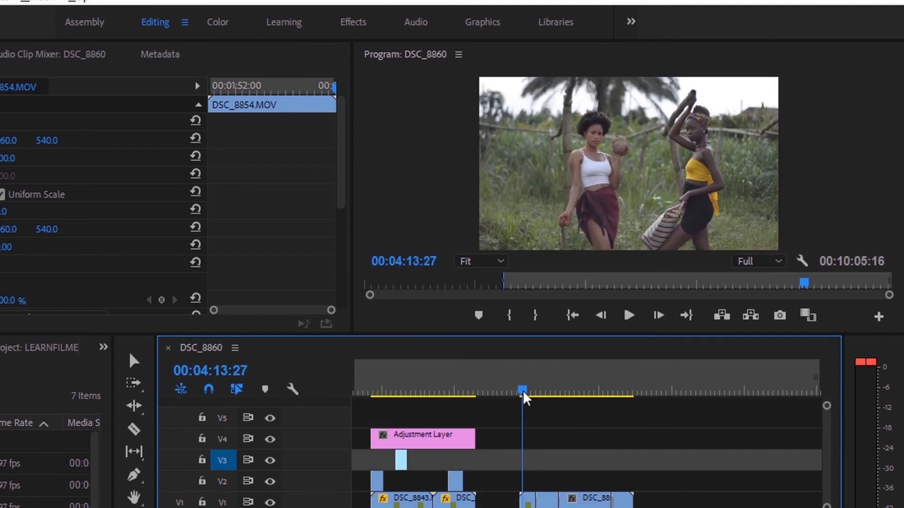
# Step: Mark the In point at 00:04:13:27 and the Out point at 00:04:56:10
pyautogui.click(516, 324)
pyautogui.moveTo(584, 391); pyautogui.dragTo(617, 392)
pyautogui.click(535, 315)
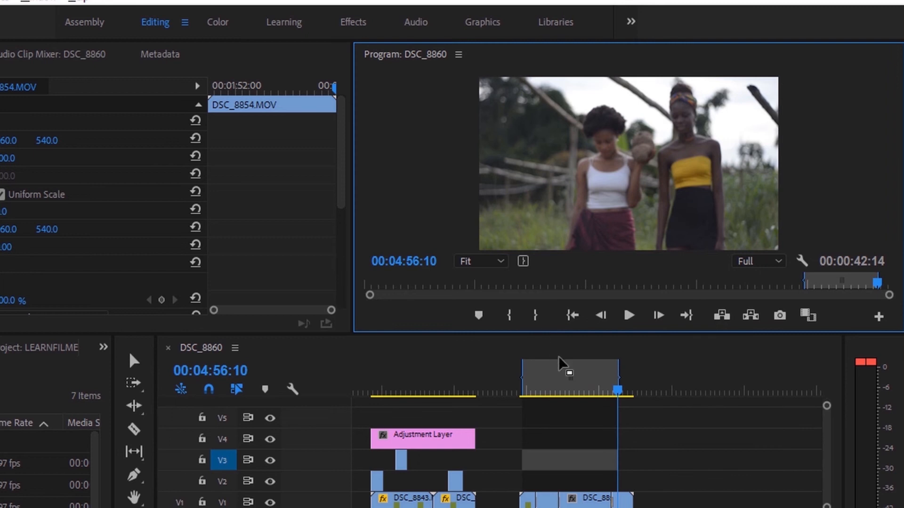
# Step: Jump the playhead to the In point and back to the Out point of the marked range
pyautogui.click(572, 316)
pyautogui.click(686, 316)
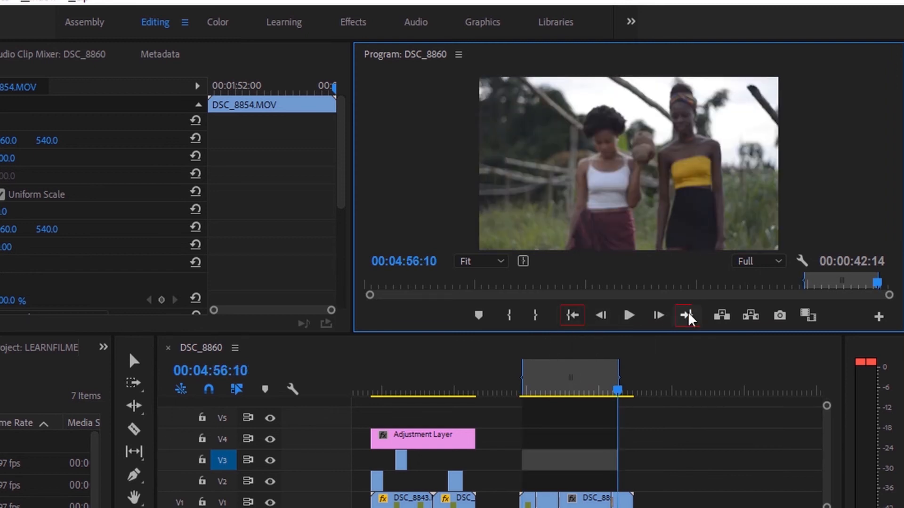
pyautogui.click(576, 323)
pyautogui.hotkey('shift', 'o')
# Step: Step the playhead back one frame at a time from the Out point to 00:04:55:22
pyautogui.click(604, 324)
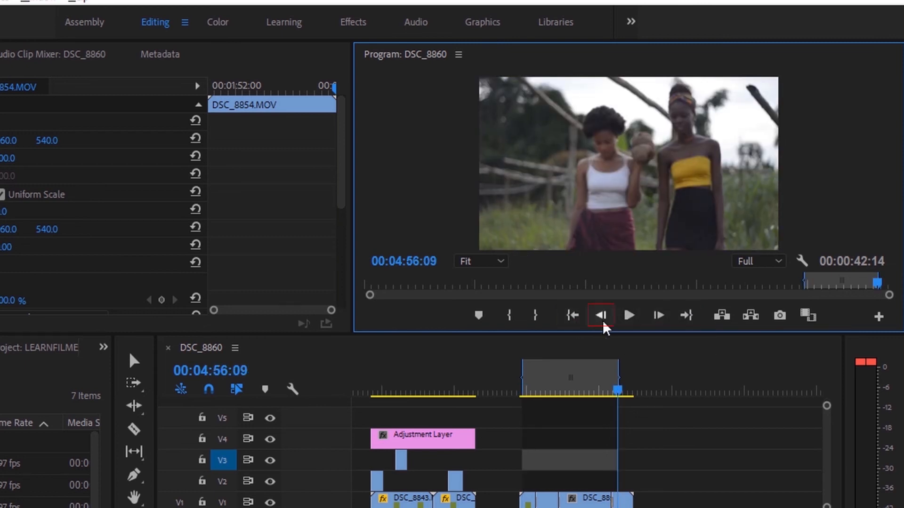
pyautogui.click(604, 324)
pyautogui.click(604, 324)
pyautogui.click(603, 324)
pyautogui.click(603, 324)
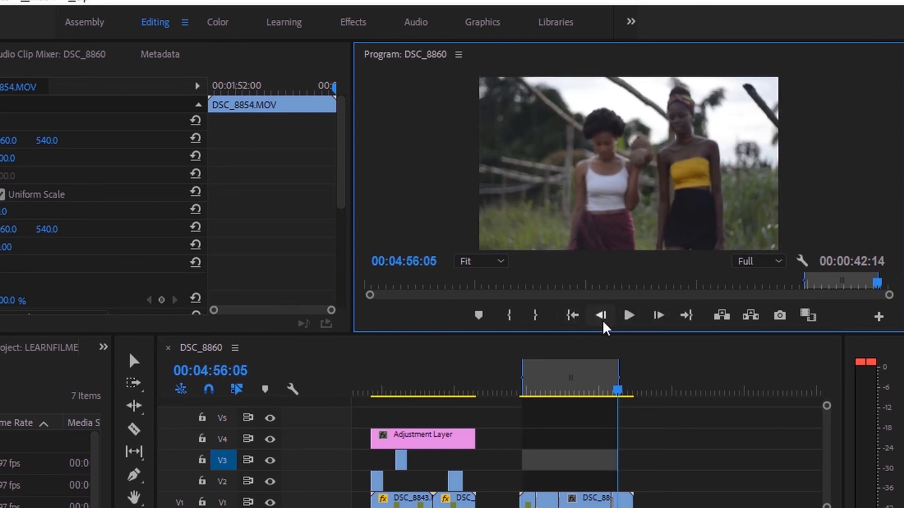
pyautogui.click(603, 324)
pyautogui.click(604, 324)
pyautogui.click(604, 323)
pyautogui.click(604, 324)
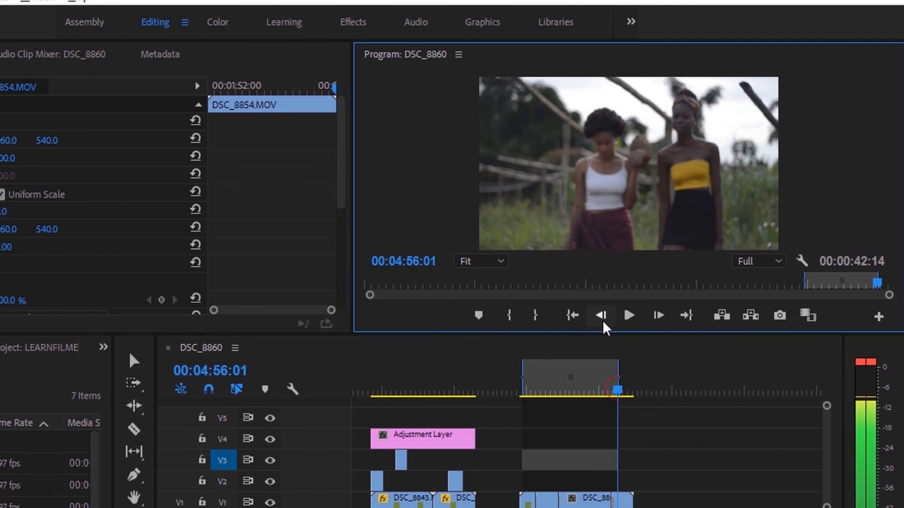
pyautogui.click(604, 323)
pyautogui.click(604, 323)
pyautogui.click(604, 324)
pyautogui.click(603, 324)
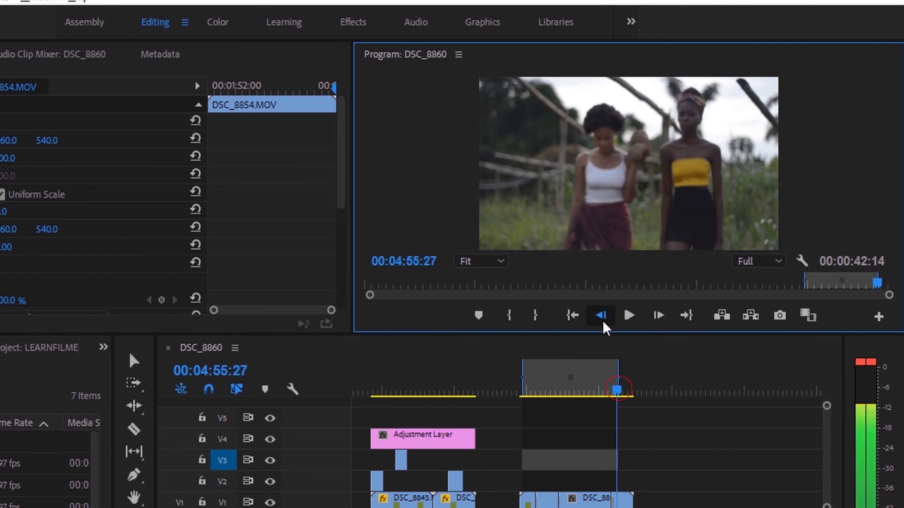
pyautogui.click(604, 323)
pyautogui.click(603, 323)
pyautogui.click(604, 323)
pyautogui.click(604, 324)
pyautogui.click(605, 324)
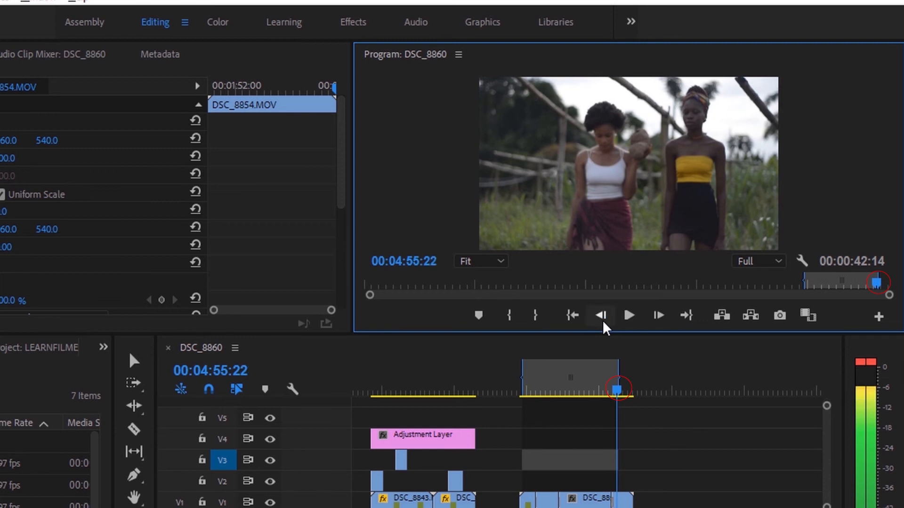
pyautogui.click(607, 325)
# Step: Step the playhead forward one frame at a time to 00:04:56:00
pyautogui.click(657, 324)
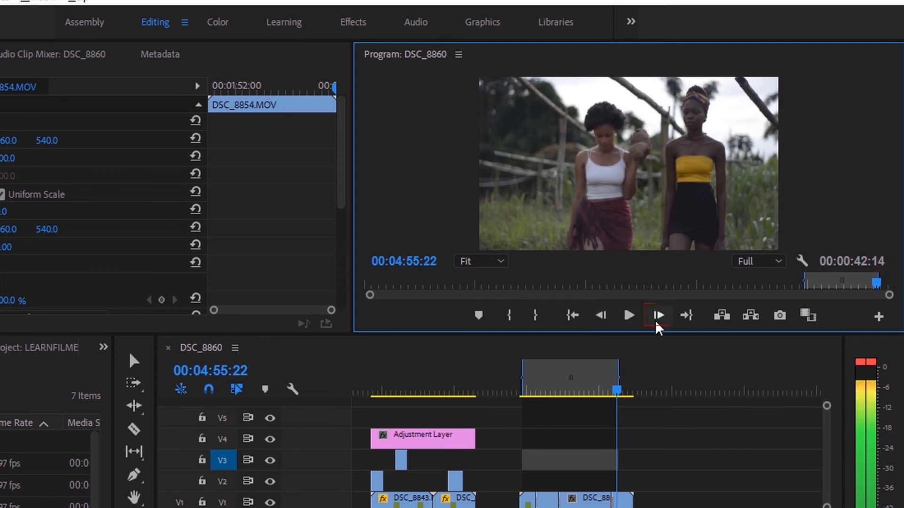
pyautogui.click(657, 323)
pyautogui.click(657, 324)
pyautogui.click(658, 324)
pyautogui.click(657, 324)
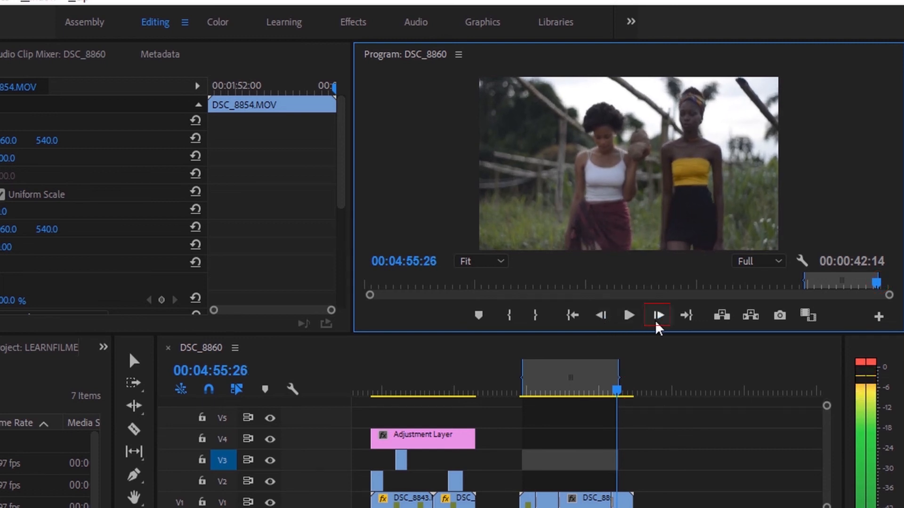
pyautogui.click(657, 324)
pyautogui.click(658, 324)
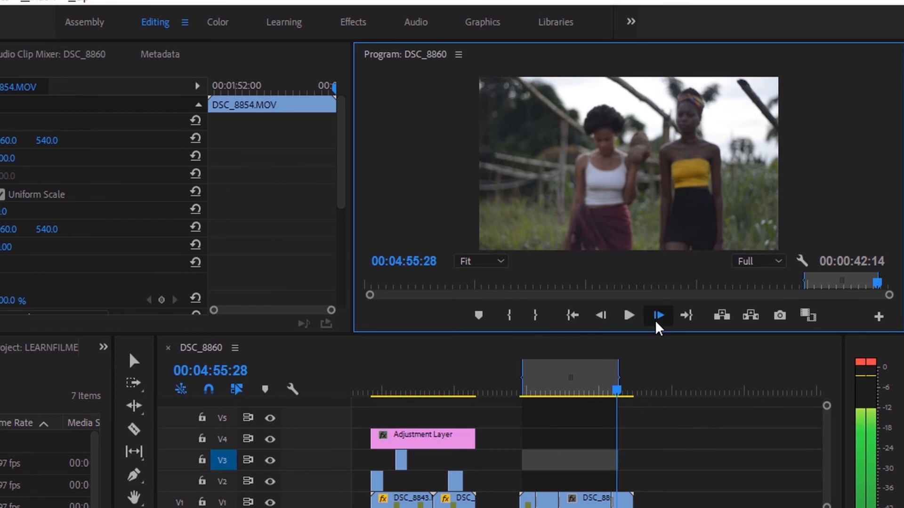
pyautogui.click(658, 324)
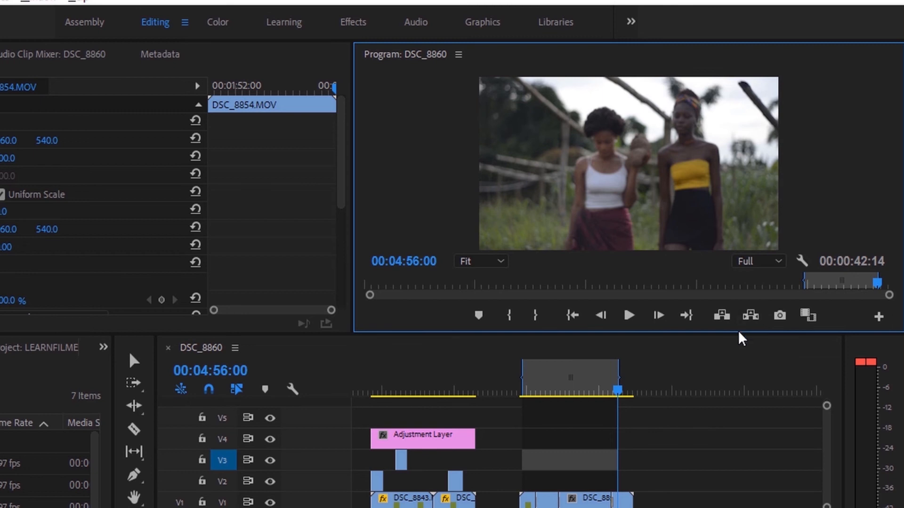
# Step: Extract the marked In-to-Out range from the sequence
pyautogui.moveTo(616, 392); pyautogui.dragTo(524, 397)
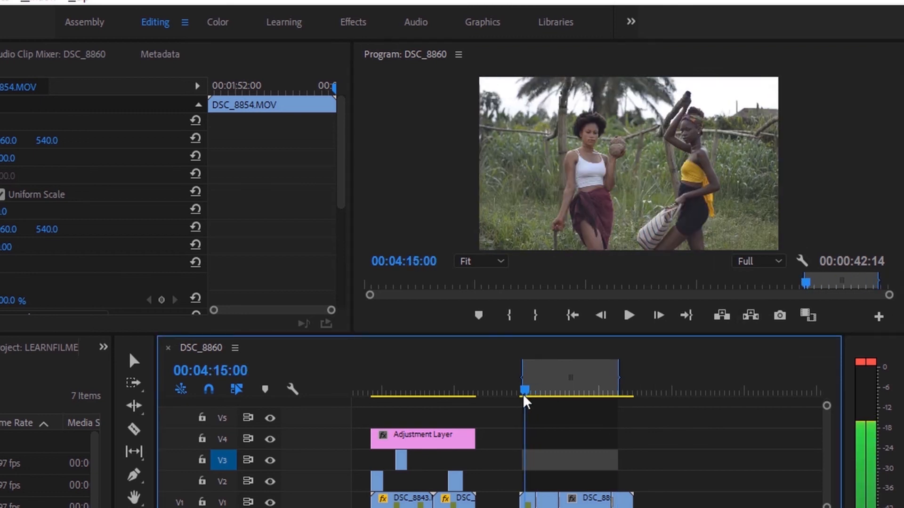
pyautogui.click(751, 316)
pyautogui.press('-')
# Step: Paste the extracted clips onto track V3 in the empty stretch beyond the sequence's last clip and deselect them
pyautogui.click(513, 390)
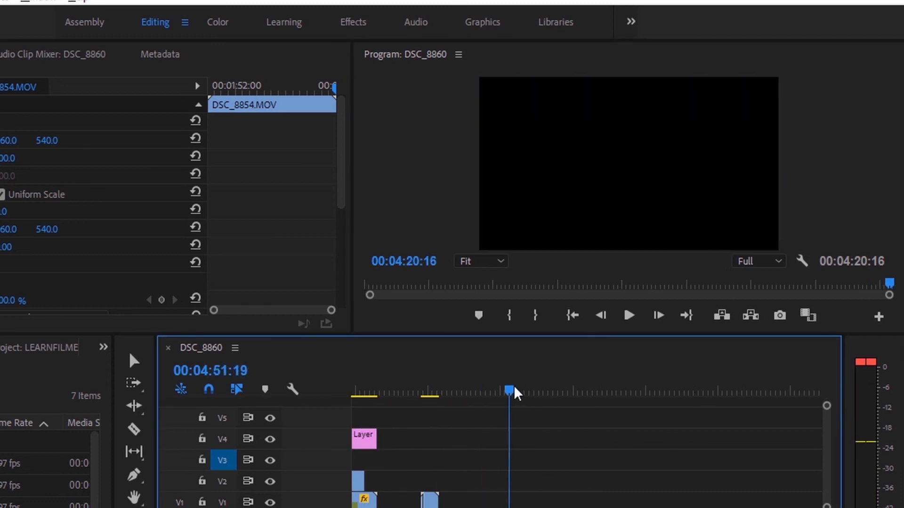
pyautogui.click(518, 391)
pyautogui.hotkey('ctrl', 'v')
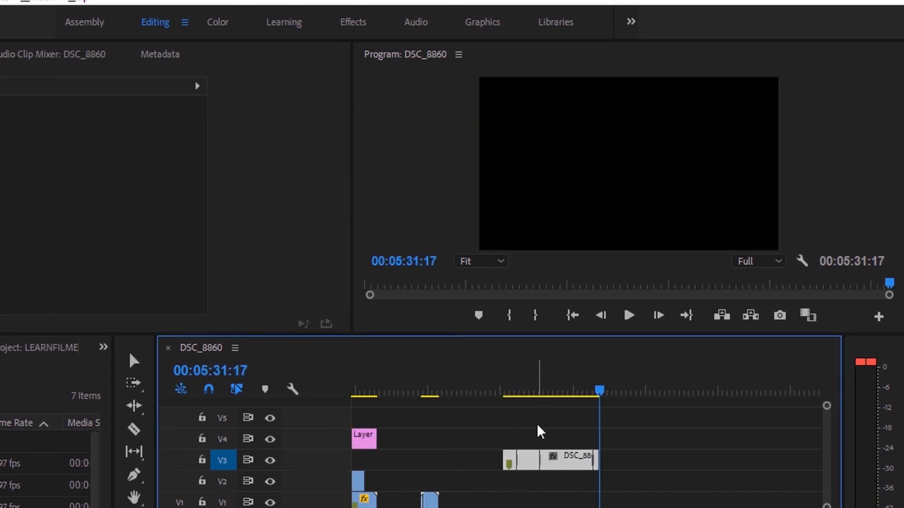
pyautogui.press('=')
pyautogui.press('=')
pyautogui.press('=')
pyautogui.press('=')
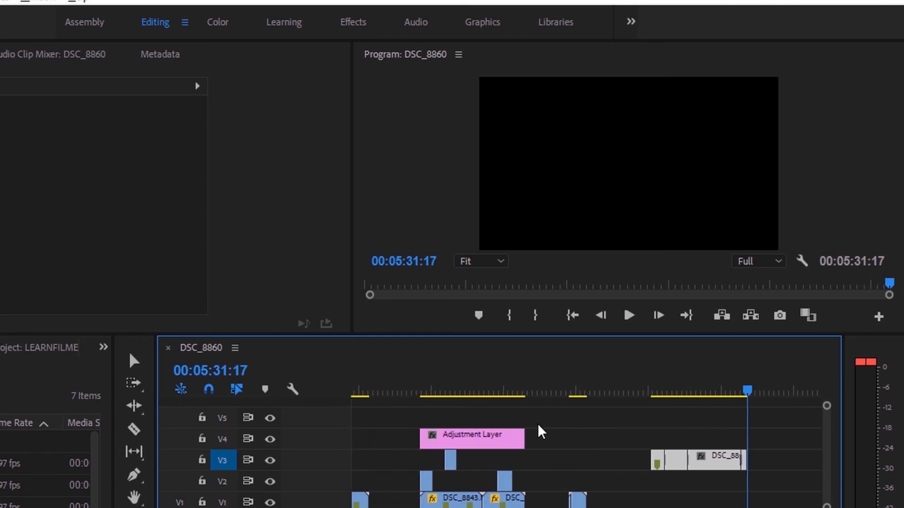
pyautogui.click(541, 432)
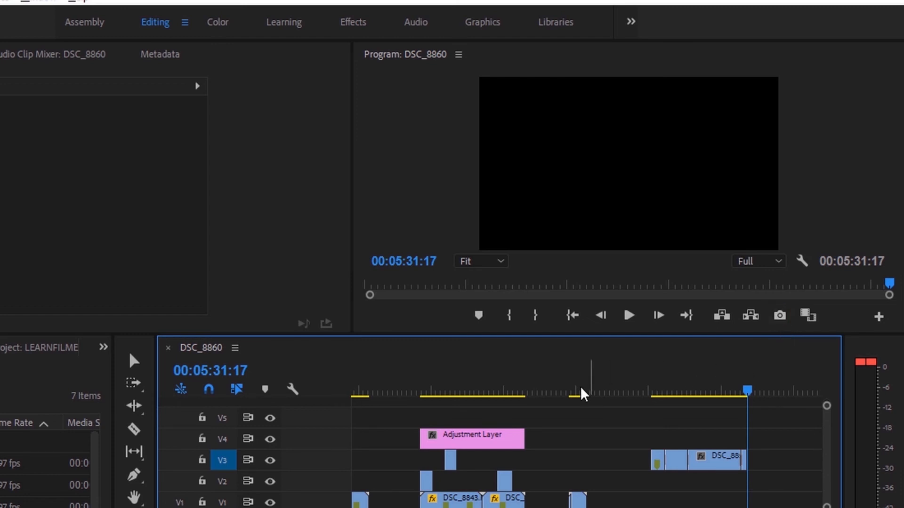
# Step: Start a frame export at 00:03:38:21 and name the still FILMEDIT FRAME
pyautogui.click(498, 391)
pyautogui.moveTo(499, 390); pyautogui.dragTo(494, 390)
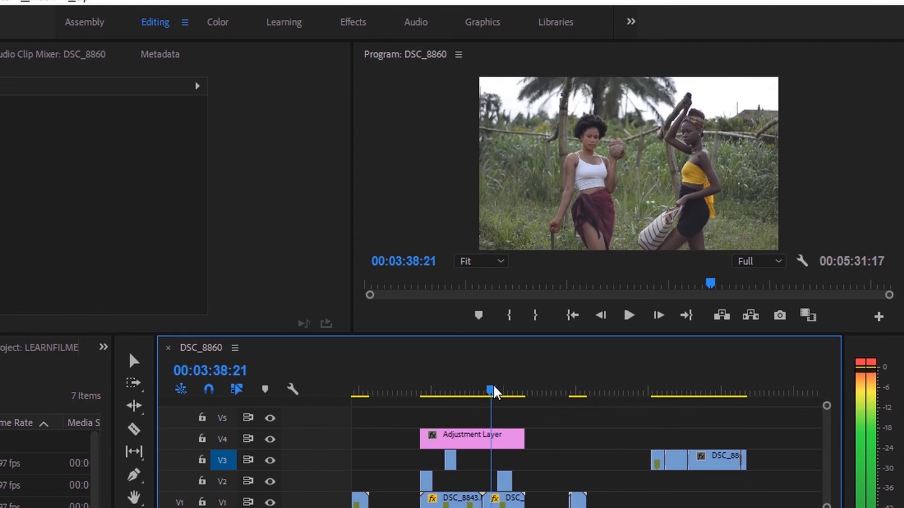
pyautogui.click(780, 316)
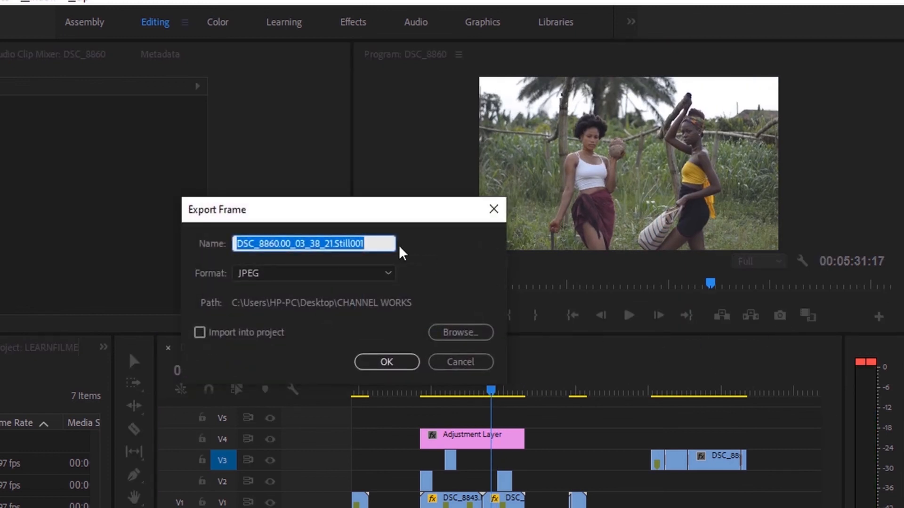
pyautogui.write('FILMEDIT FRAME')
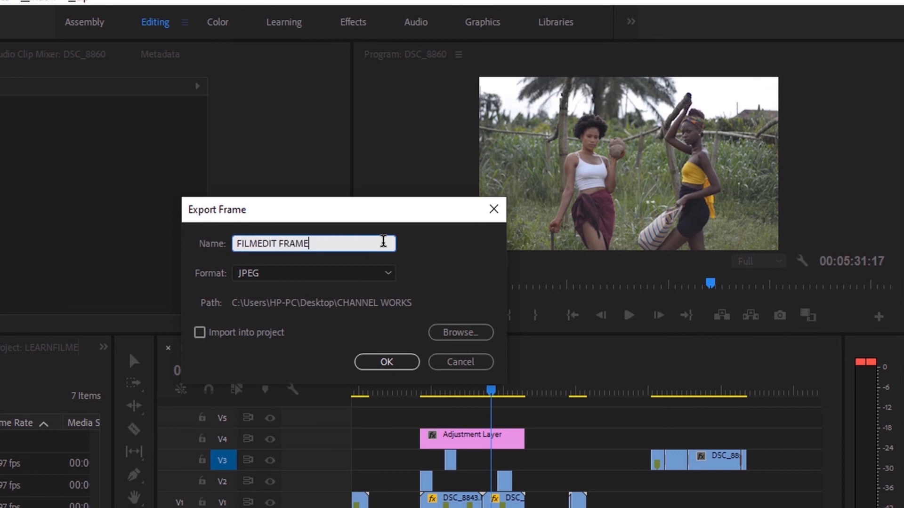
# Step: Try GIF as the exported frame's format and restore it to JPEG
pyautogui.click(367, 274)
pyautogui.click(298, 328)
pyautogui.click(301, 275)
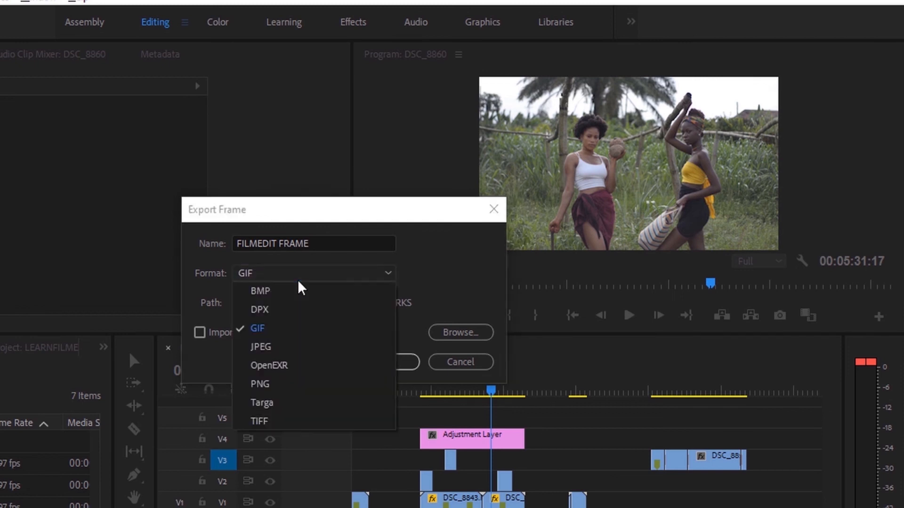
pyautogui.click(287, 346)
# Step: Look through the destination folders, keep CHANNEL WORKS as the path and export the frame
pyautogui.click(464, 335)
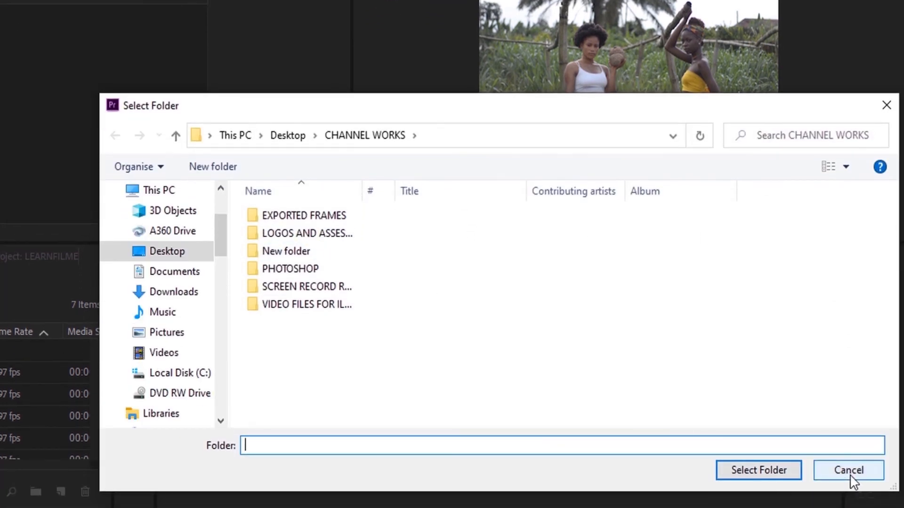
pyautogui.click(853, 481)
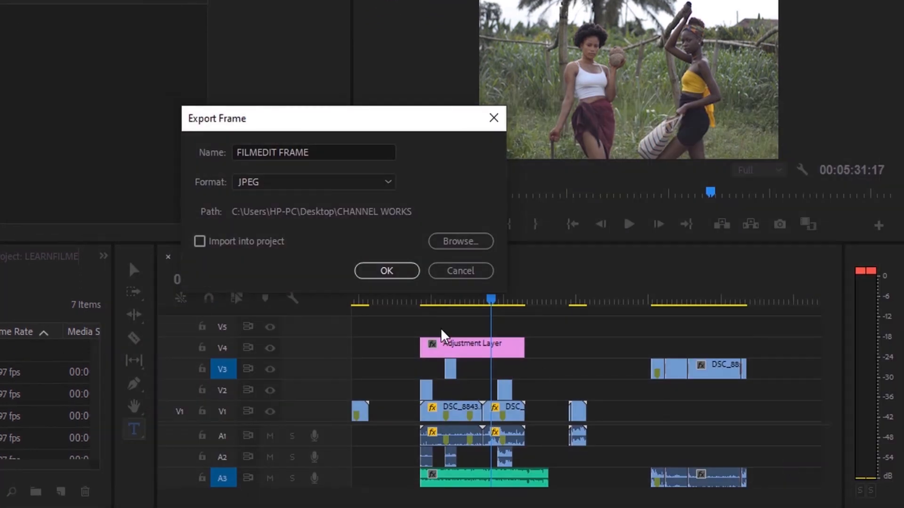
pyautogui.click(379, 270)
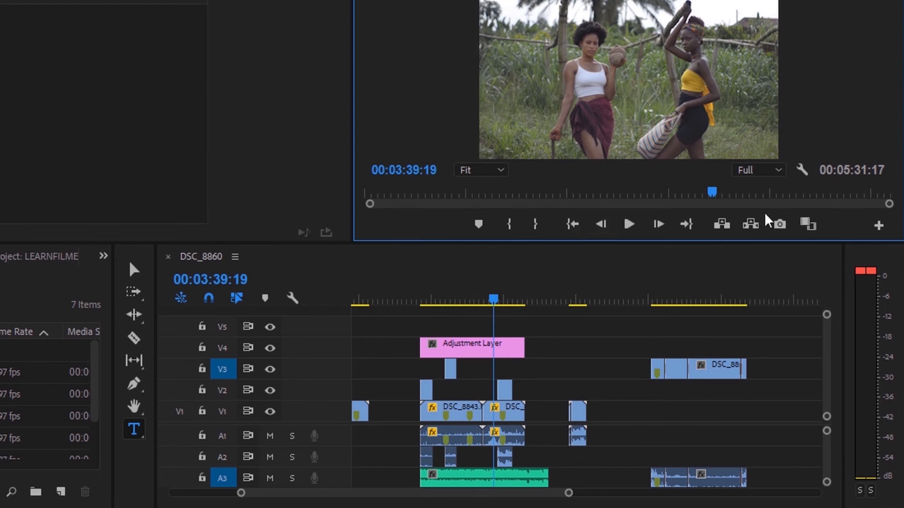
# Step: Switch the Program monitor to Comparison View to show the reference and current frames side by side
pyautogui.click(810, 227)
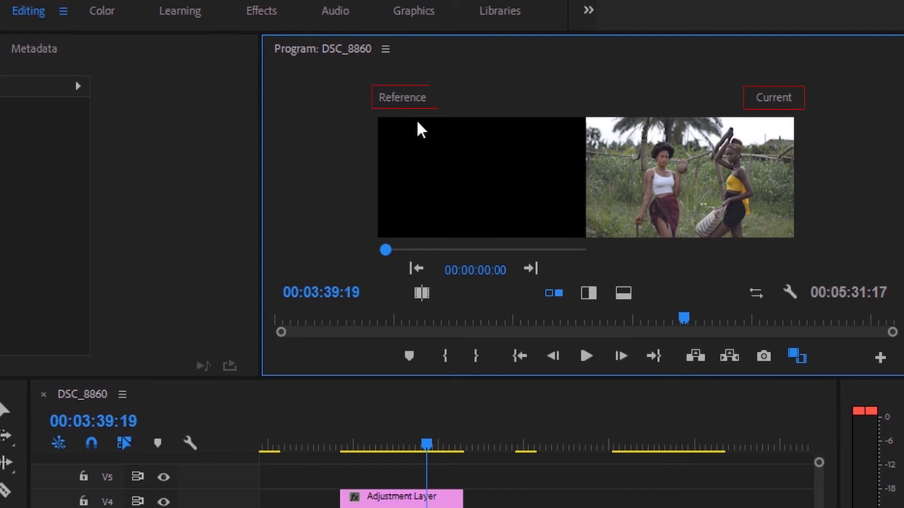
# Step: Try the Shot or Frame Comparison toggle and vertical split in Comparison View, finishing with the horizontal split
pyautogui.click(421, 301)
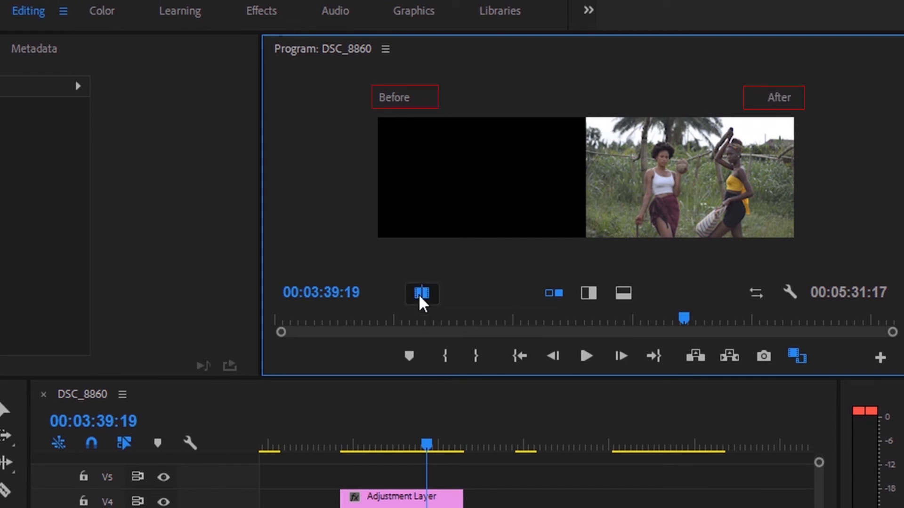
pyautogui.click(420, 302)
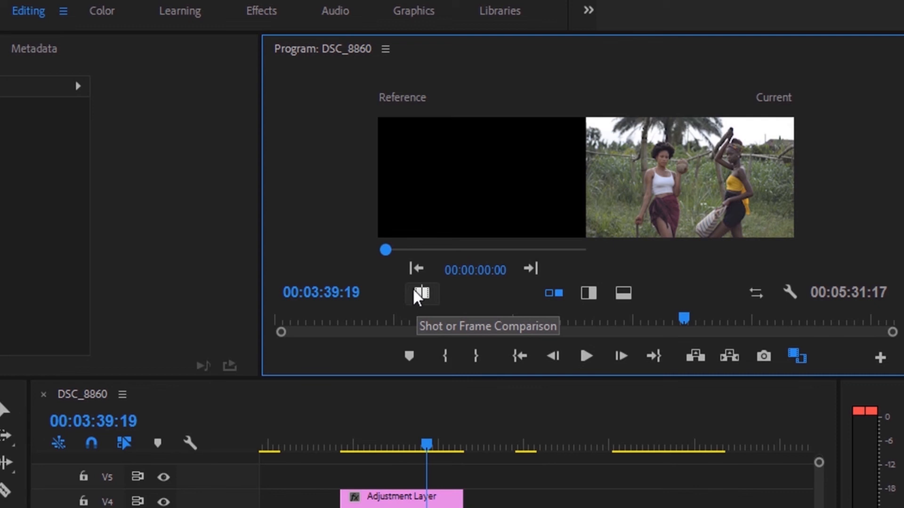
pyautogui.click(589, 295)
pyautogui.click(623, 296)
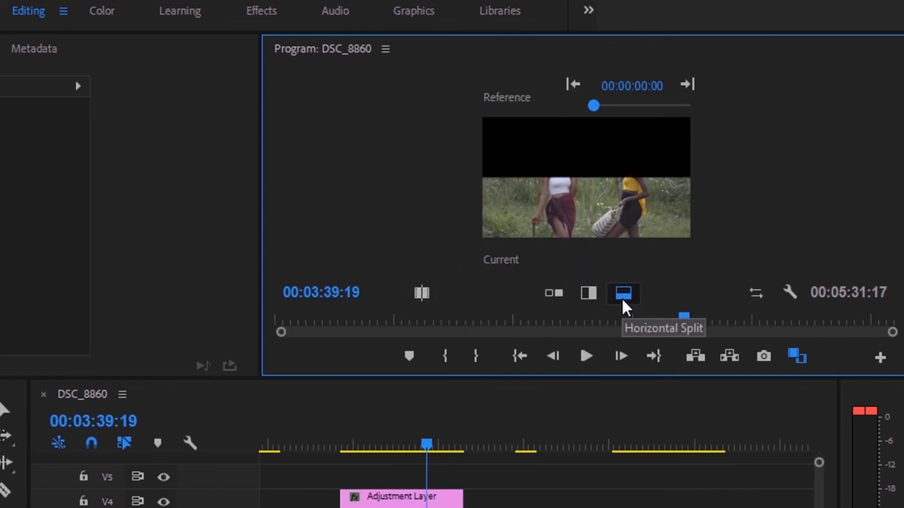
# Step: Swap the comparison sides, scrub the reference frame forward to 00:01:59:28 and move the current frame back to 00:03:24:17
pyautogui.click(757, 297)
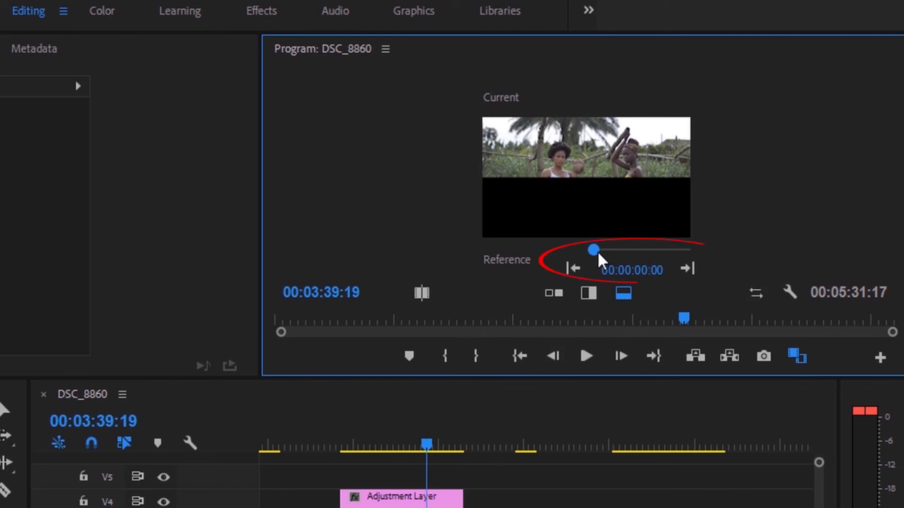
pyautogui.moveTo(594, 250)
pyautogui.mouseDown()
pyautogui.moveTo(661, 253)
pyautogui.moveTo(626, 253)
pyautogui.mouseUp()
pyautogui.moveTo(440, 442); pyautogui.dragTo(386, 442)
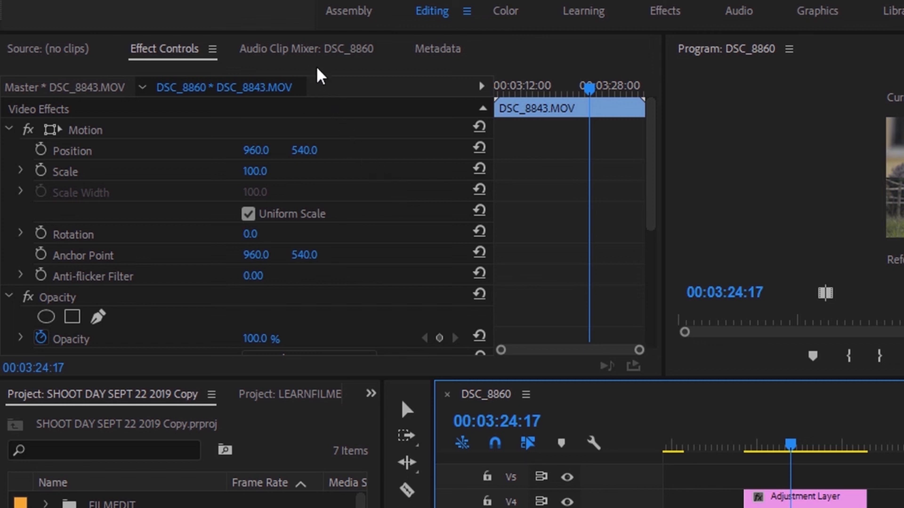
# Step: Look over the Audio Clip Mixer and examine the clip and file metadata of DSC_8853.MOV
pyautogui.click(290, 51)
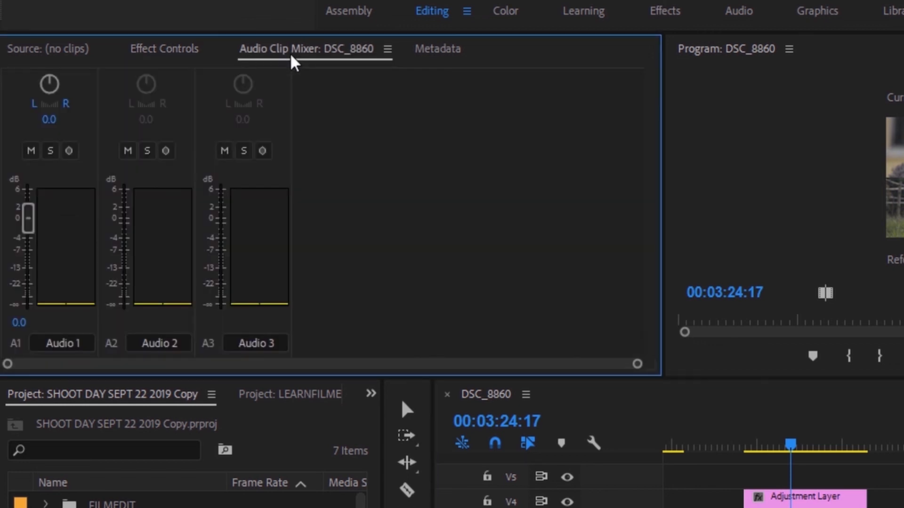
pyautogui.click(435, 51)
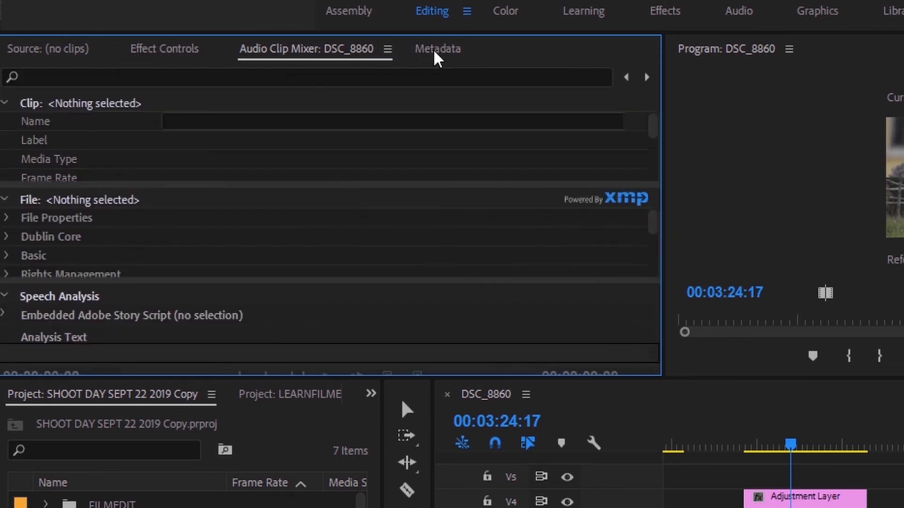
pyautogui.click(547, 416)
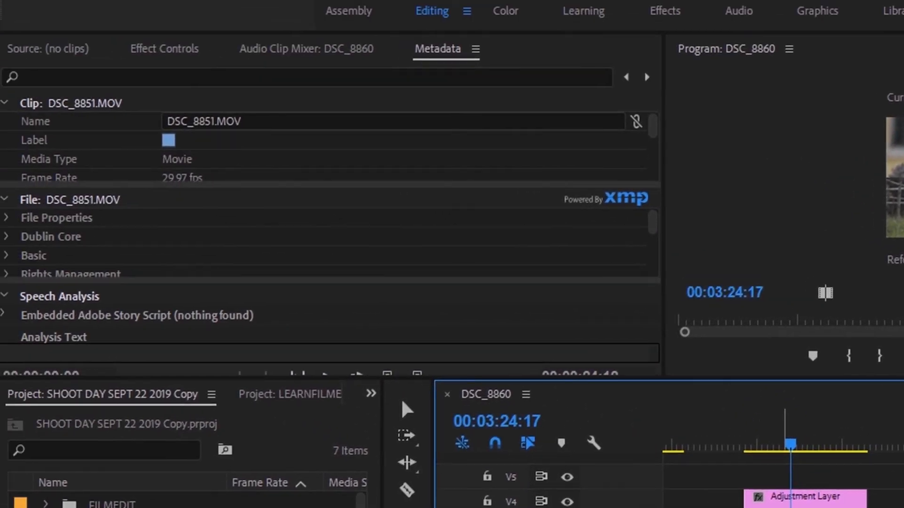
pyautogui.click(676, 461)
pyautogui.scroll(-4, 466, 174)
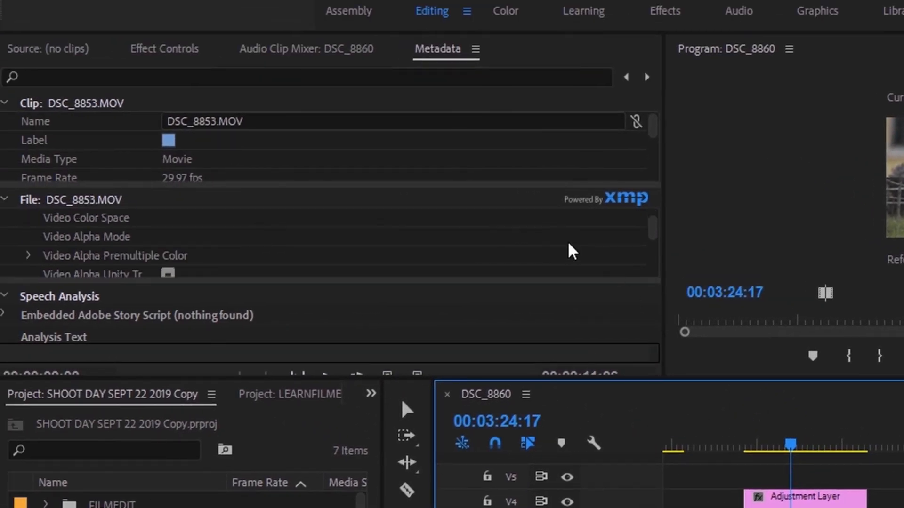
pyautogui.moveTo(651, 123); pyautogui.dragTo(659, 142)
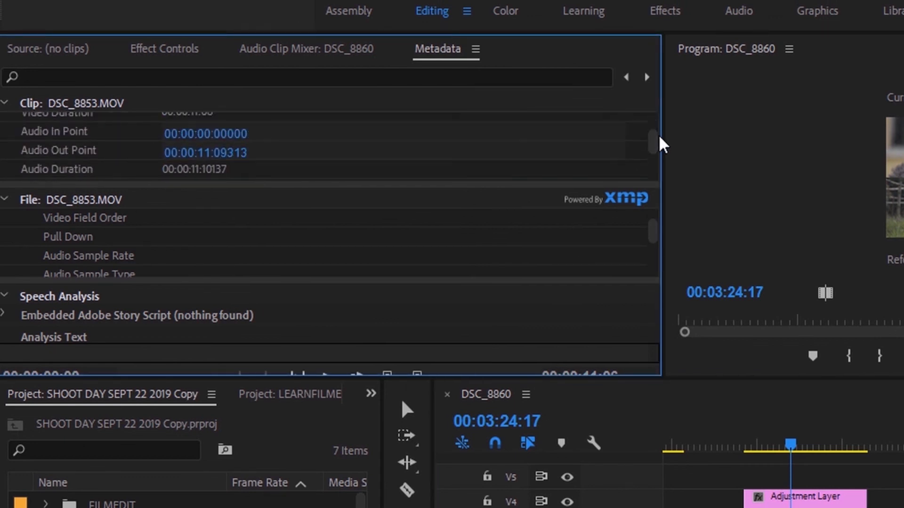
# Step: Examine the Effect Controls of several timeline clips, including the video clips and the Trapped.mp3 audio
pyautogui.click(171, 55)
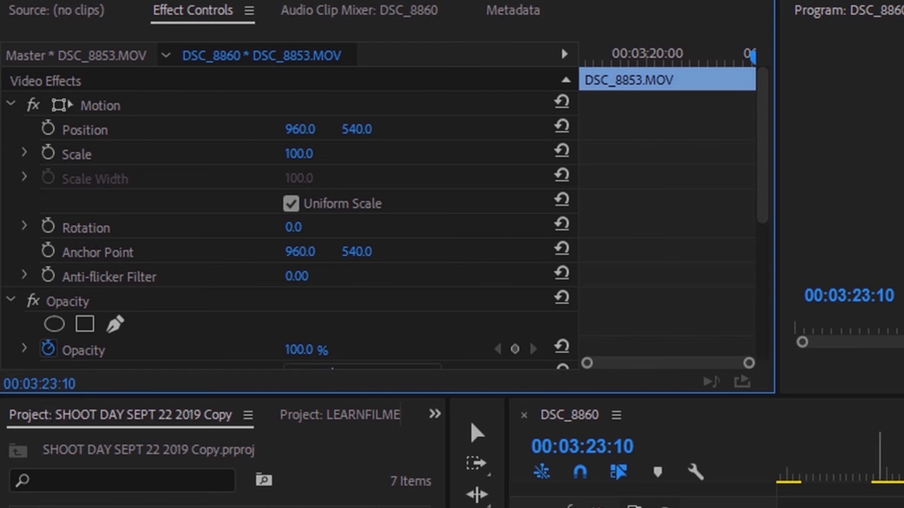
pyautogui.click(879, 456)
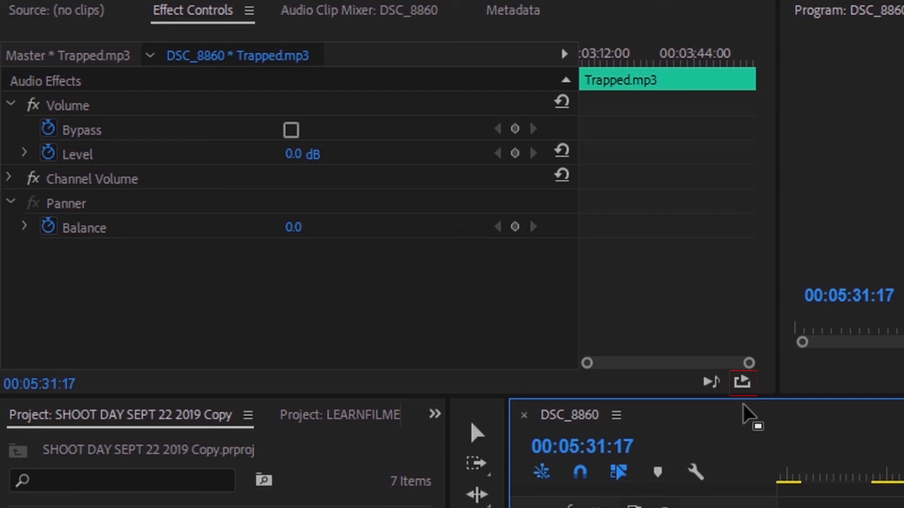
pyautogui.click(772, 484)
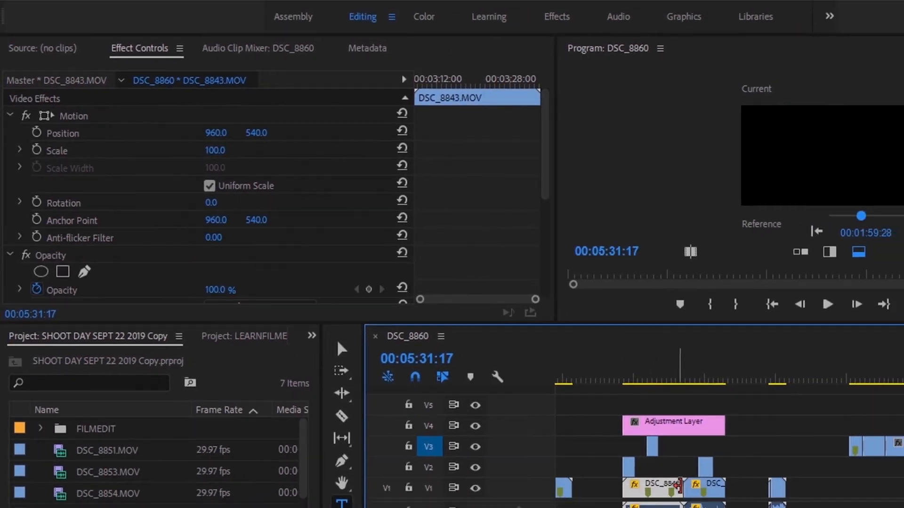
pyautogui.click(653, 448)
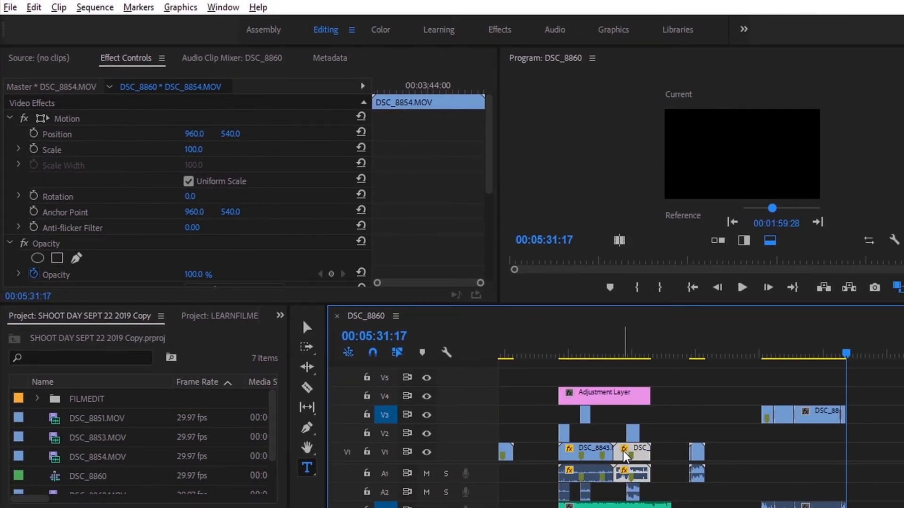
# Step: Select the DSC_8853.MOV clip on track V3 and start Scale keyframing at 00:03:19:03
pyautogui.click(586, 416)
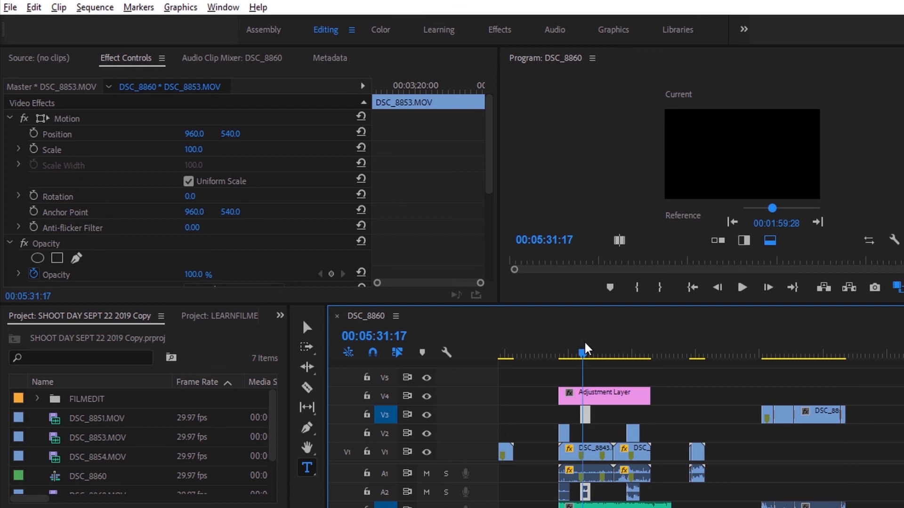
pyautogui.click(583, 353)
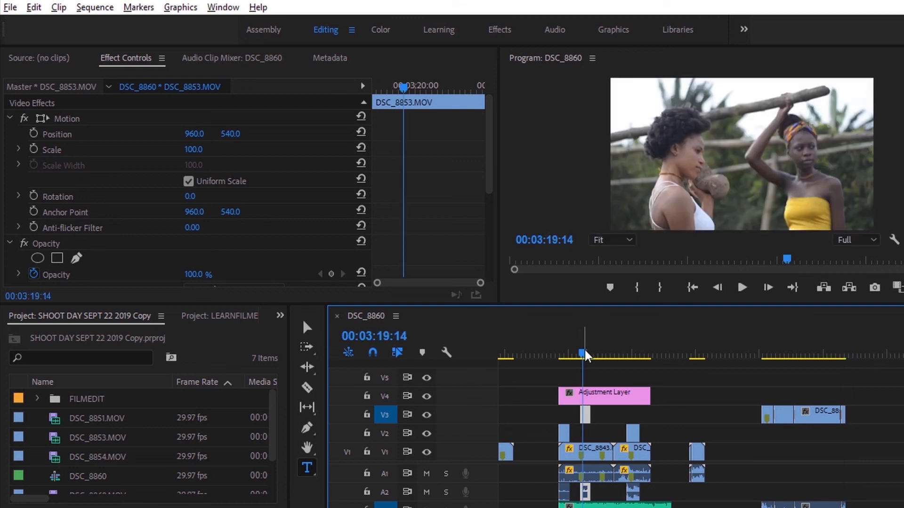
pyautogui.click(584, 354)
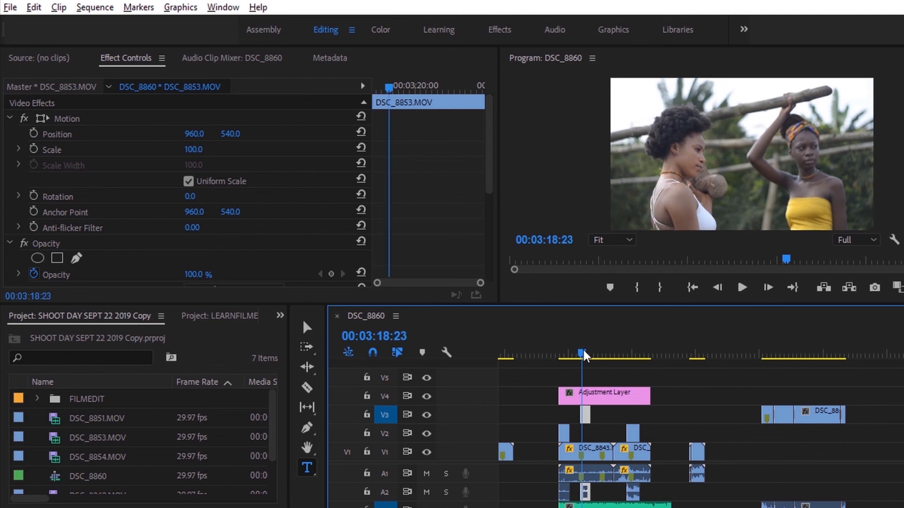
pyautogui.click(584, 354)
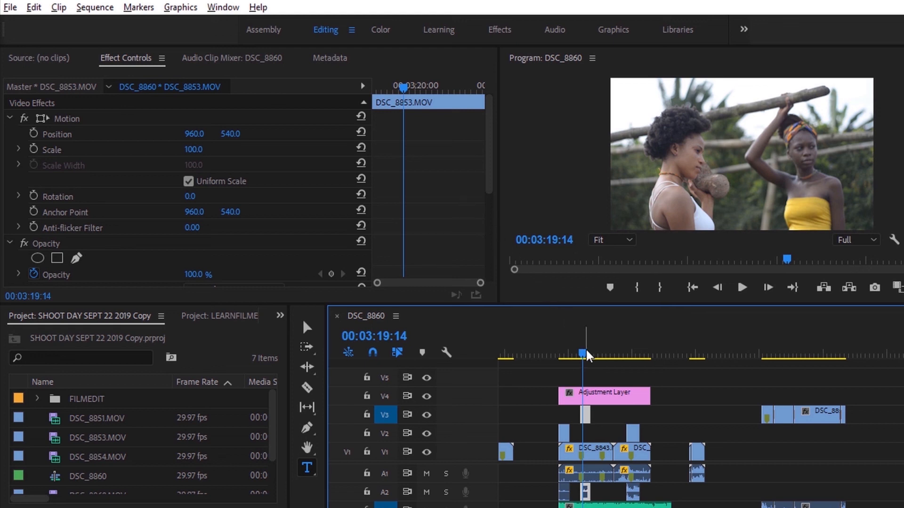
pyautogui.moveTo(585, 354)
pyautogui.mouseDown()
pyautogui.moveTo(577, 354)
pyautogui.moveTo(587, 353)
pyautogui.mouseUp()
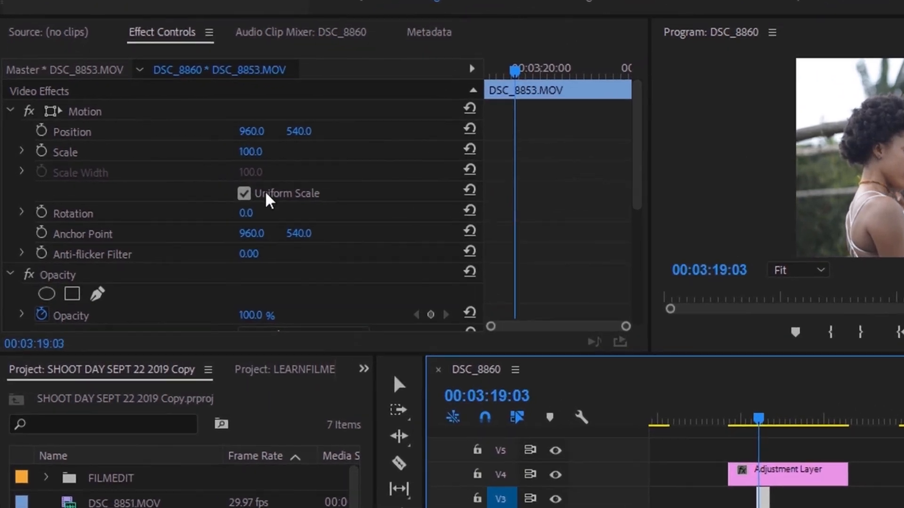
pyautogui.click(44, 150)
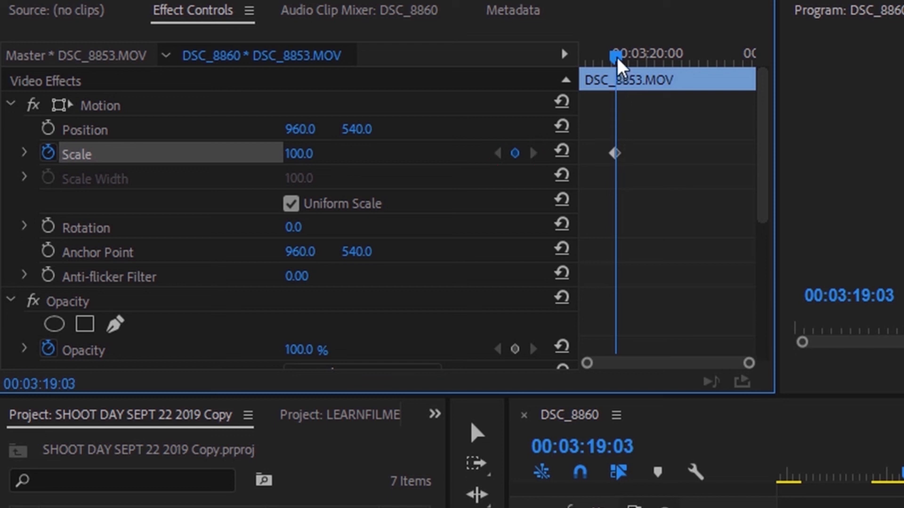
# Step: Add a second Scale keyframe to the clip at 00:03:20:25 and set its value to 150
pyautogui.moveTo(617, 65); pyautogui.dragTo(676, 68)
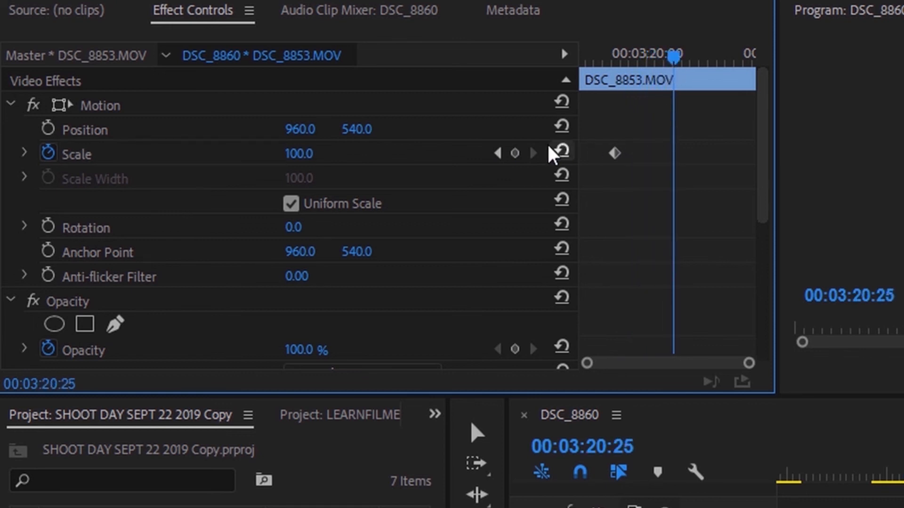
pyautogui.click(516, 153)
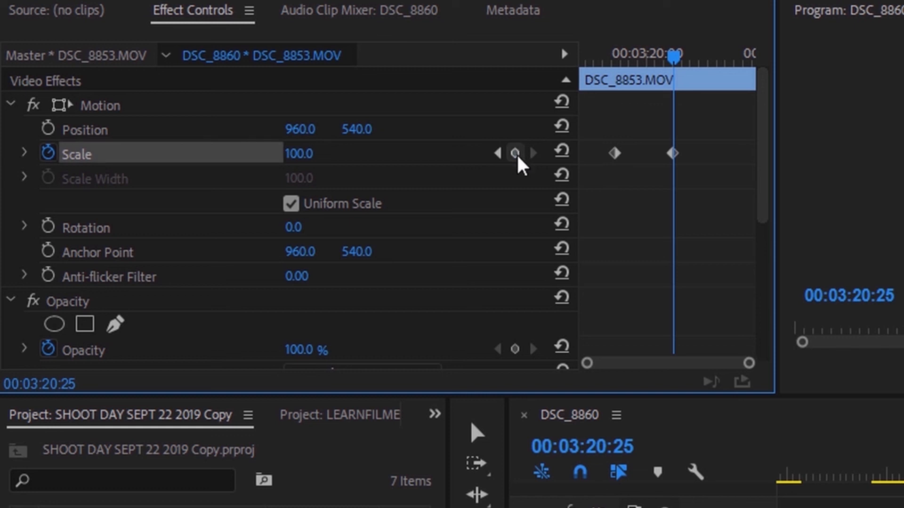
pyautogui.click(292, 153)
pyautogui.write('15')
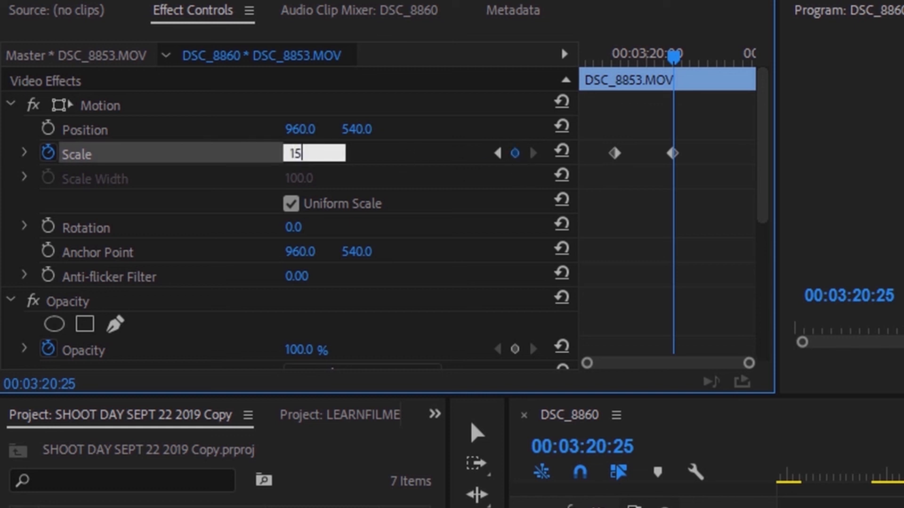
pyautogui.write('0')
pyautogui.press('Return')
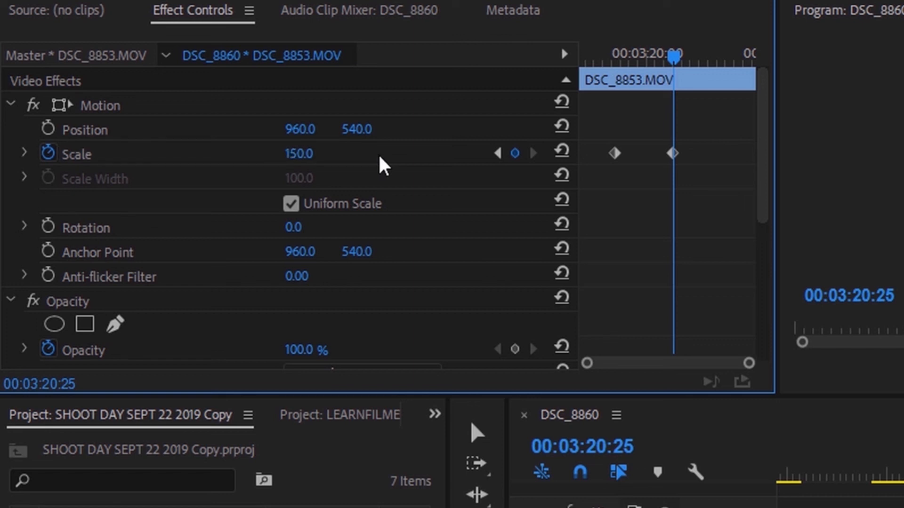
# Step: Save the project and play back the clip's scale animation in the Program monitor
pyautogui.hotkey('ctrl', 's')
pyautogui.press('space')
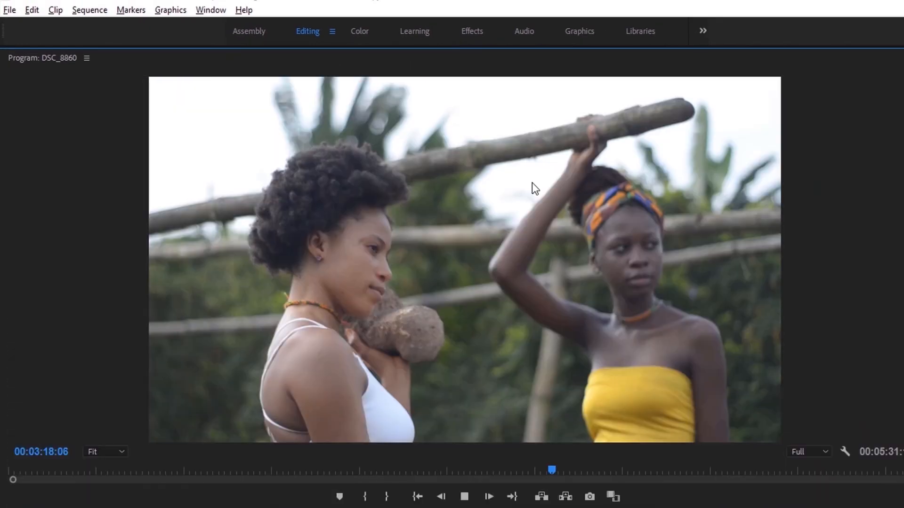